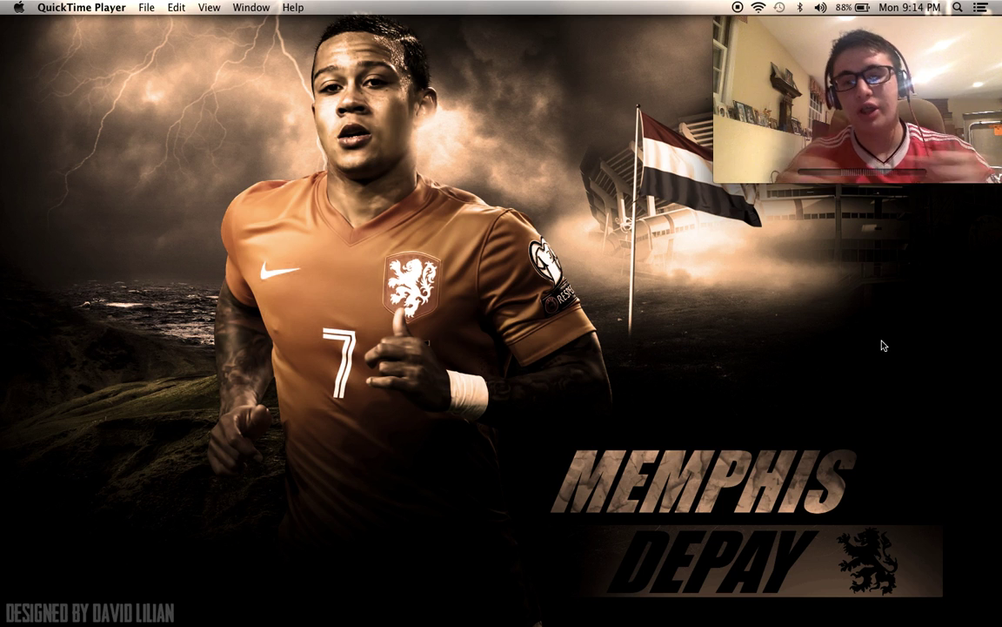
Set the QuickTime Player webcam window to float on top of other windows.
{"action": "mouse_move", "coordinate": [663, 621]}
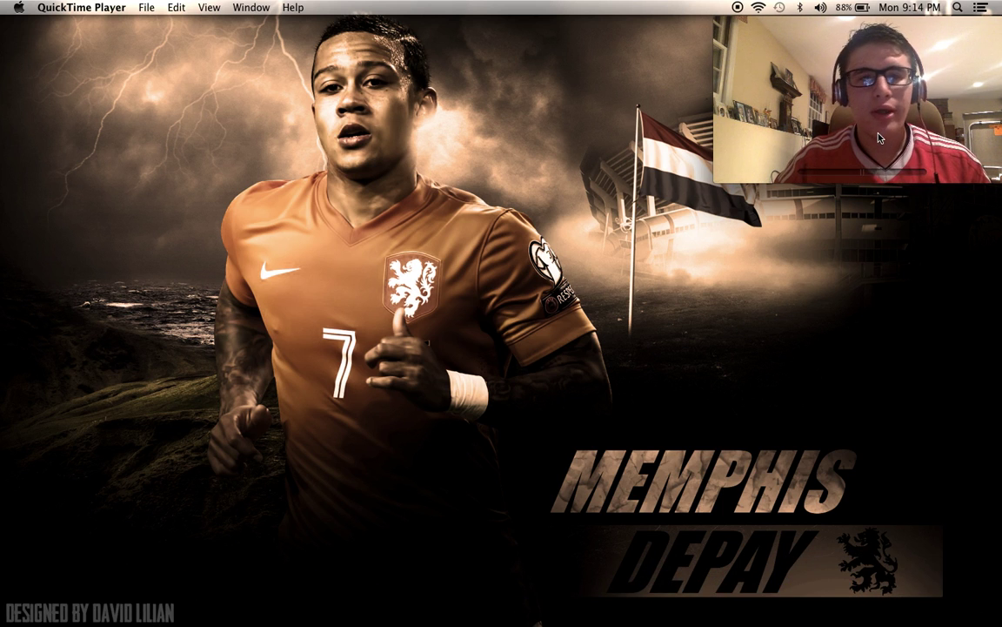
{"action": "left_click", "coordinate": [209, 7]}
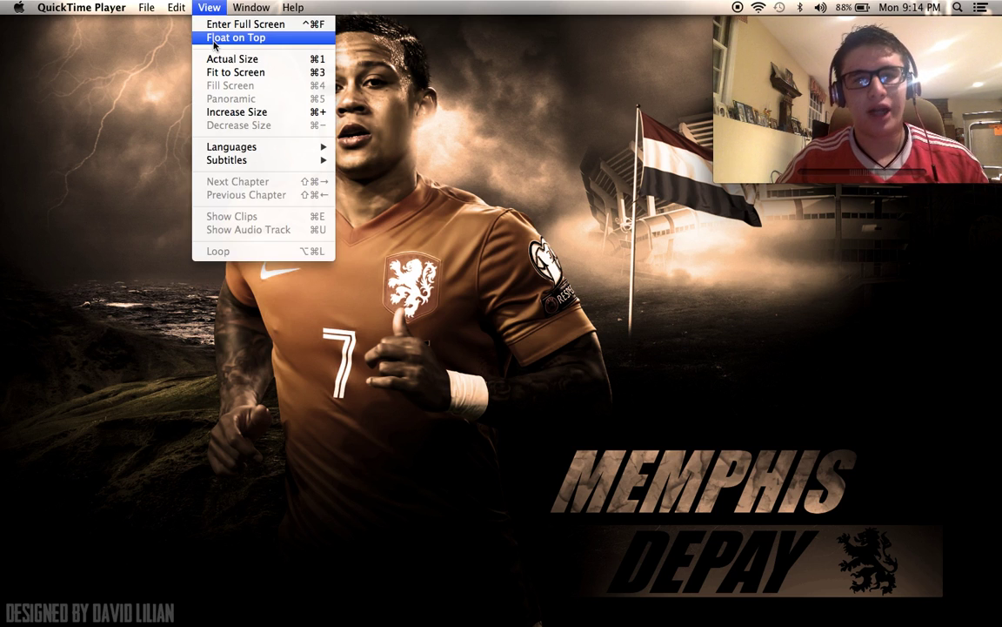
{"action": "left_click", "coordinate": [215, 43]}
Switch to Photoshop and create a new document 1920 pixels wide and 1200 pixels high.
{"action": "mouse_move", "coordinate": [621, 619]}
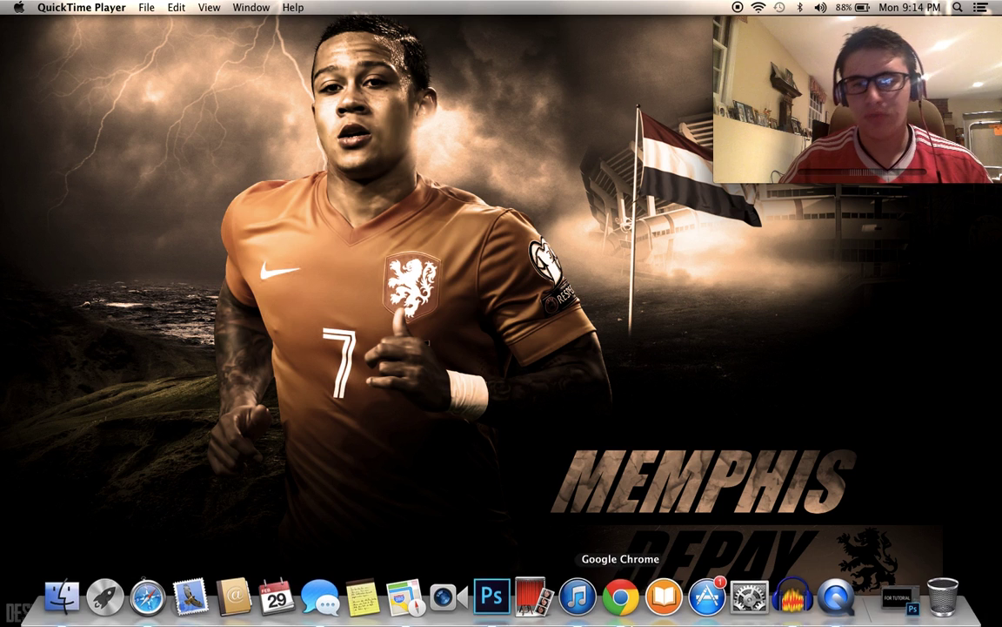
{"action": "left_click", "coordinate": [901, 598]}
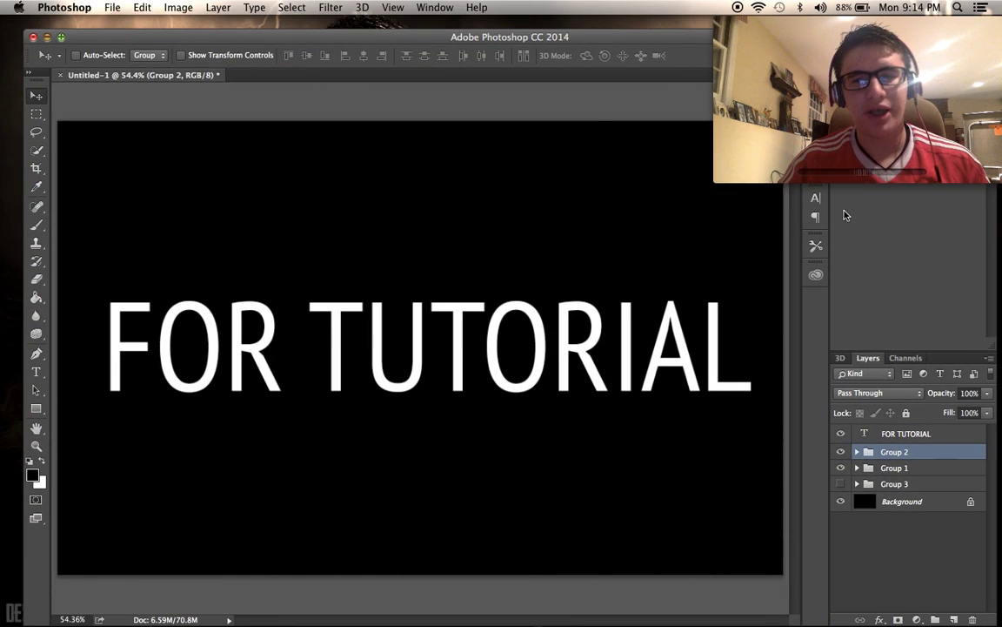
{"action": "left_click", "coordinate": [112, 8]}
{"action": "left_click", "coordinate": [127, 24]}
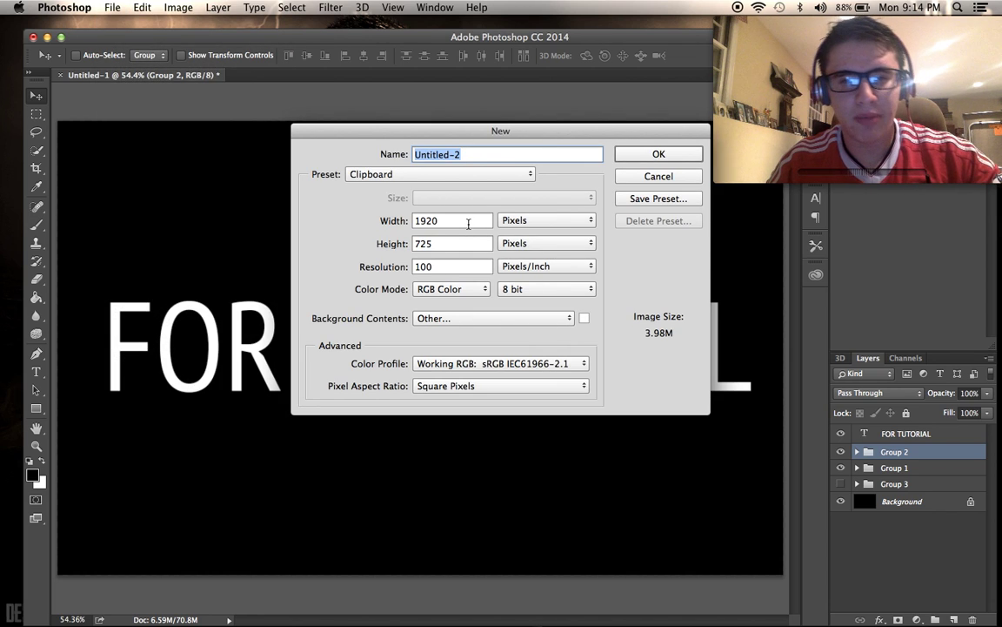
{"action": "left_click", "coordinate": [446, 244]}
{"action": "key", "text": "BackSpace"}
{"action": "key", "text": "BackSpace"}
{"action": "key", "text": "BackSpace"}
{"action": "type", "text": "1200"}
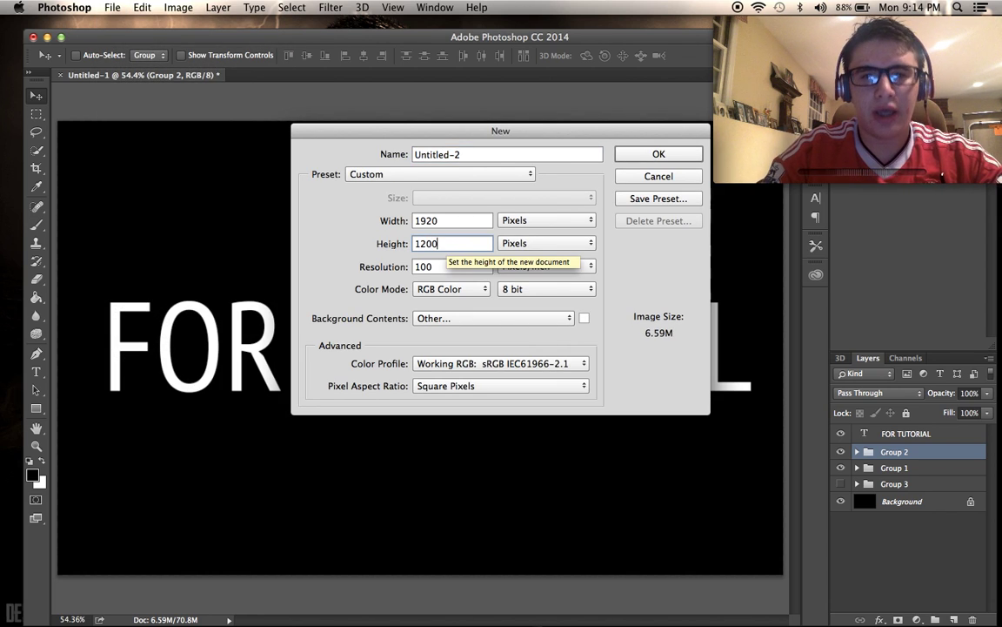
{"action": "key", "text": "Return"}
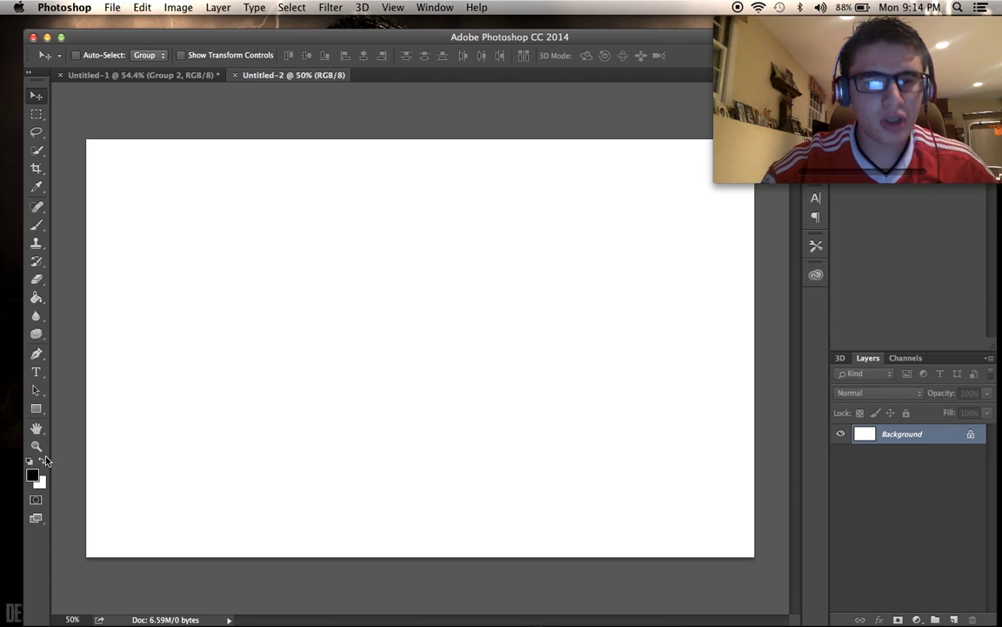
Search Finder for "deser" and place desert_wasteland_premade_bg_by_venomxbaby.jpg into the new Photoshop document.
{"action": "left_click", "coordinate": [58, 609]}
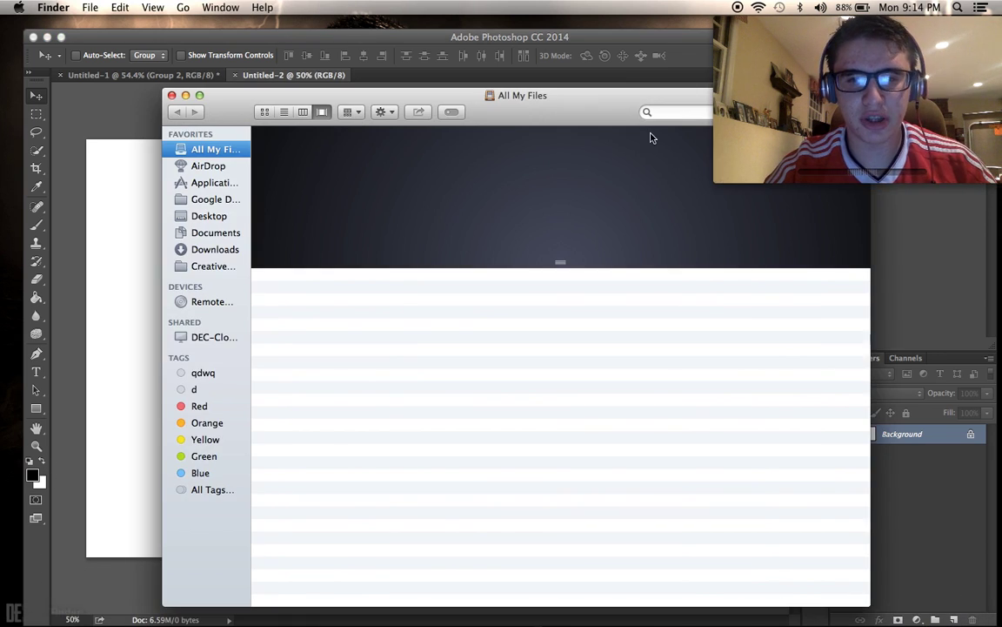
{"action": "left_click", "coordinate": [197, 250]}
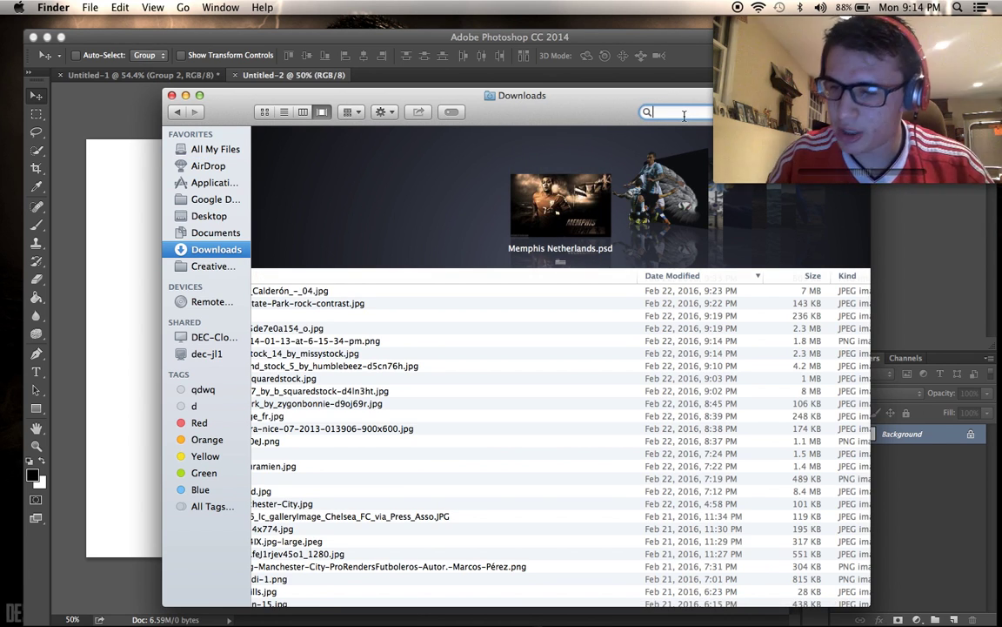
{"action": "type", "text": "des"}
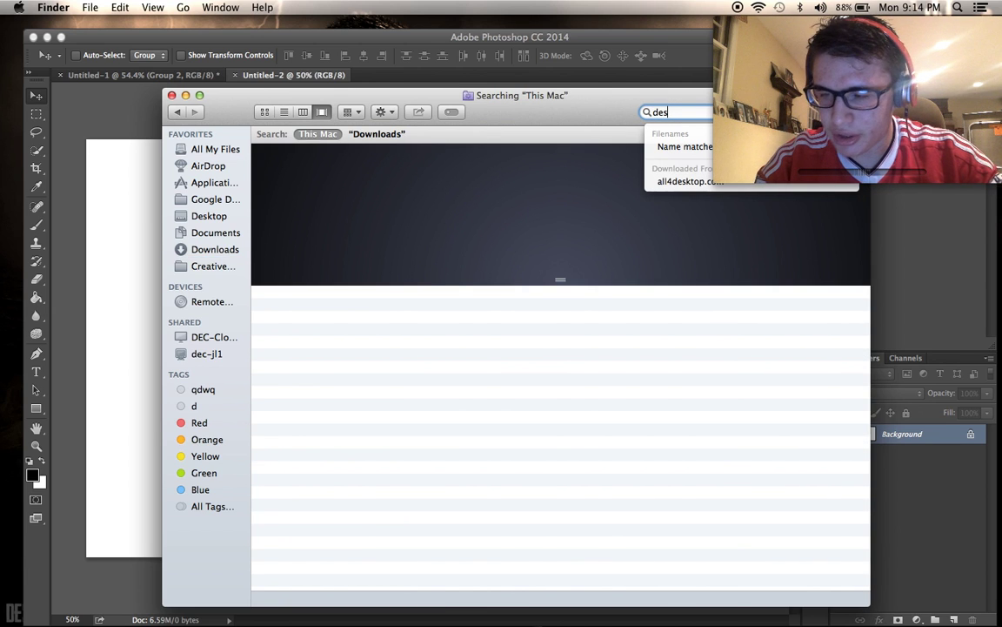
{"action": "type", "text": "er"}
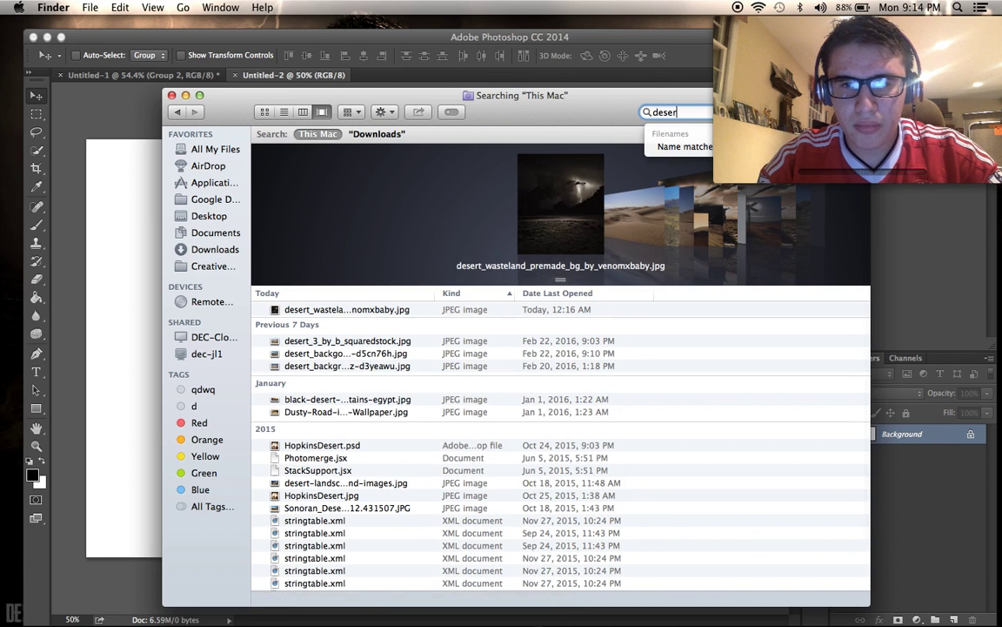
{"action": "left_click_drag", "start_coordinate": [570, 178], "coordinate": [113, 237]}
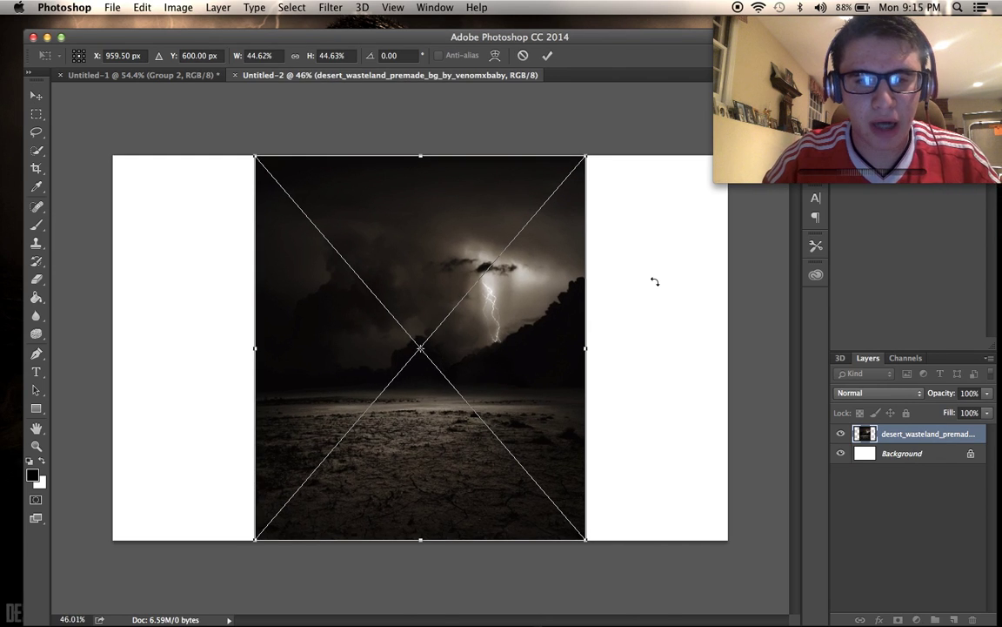
Enlarge and reposition the desert wasteland image to cover the whole canvas, with its cracked ground along the lower edge.
{"action": "left_click_drag", "start_coordinate": [586, 149], "coordinate": [729, 2]}
{"action": "scroll", "coordinate": [391, 280], "scroll_direction": "down", "scroll_amount": 5}
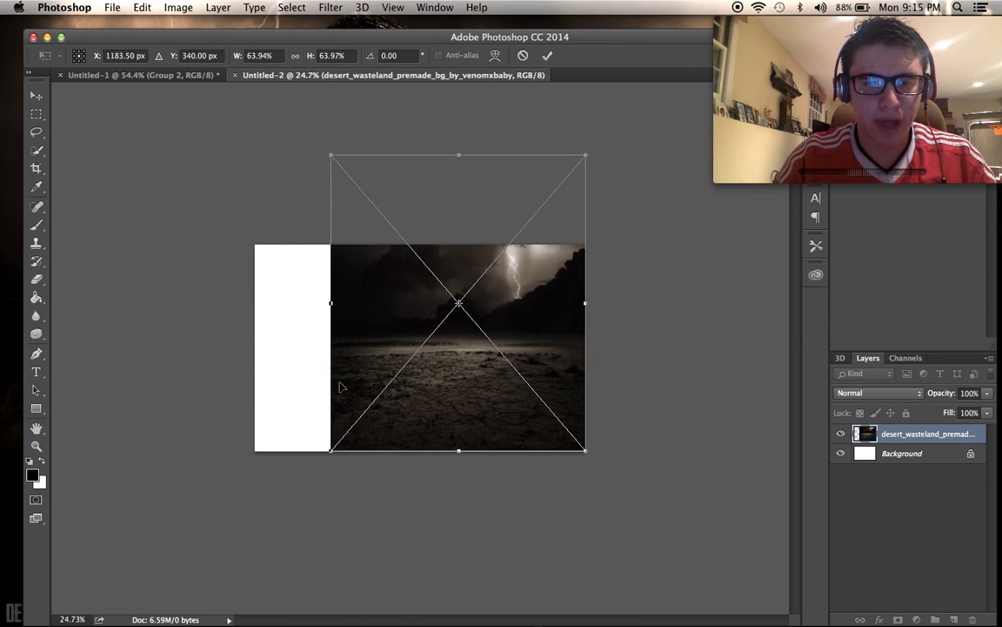
{"action": "left_click_drag", "start_coordinate": [329, 450], "coordinate": [239, 538]}
{"action": "mouse_move", "coordinate": [302, 477]}
{"action": "left_mouse_down"}
{"action": "mouse_move", "coordinate": [336, 442]}
{"action": "mouse_move", "coordinate": [313, 470]}
{"action": "left_mouse_up"}
{"action": "key", "text": "Return"}
Examine the desert background's cracked ground and stormy sky up close and as a whole.
{"action": "scroll", "coordinate": [318, 433], "scroll_direction": "up", "scroll_amount": 5}
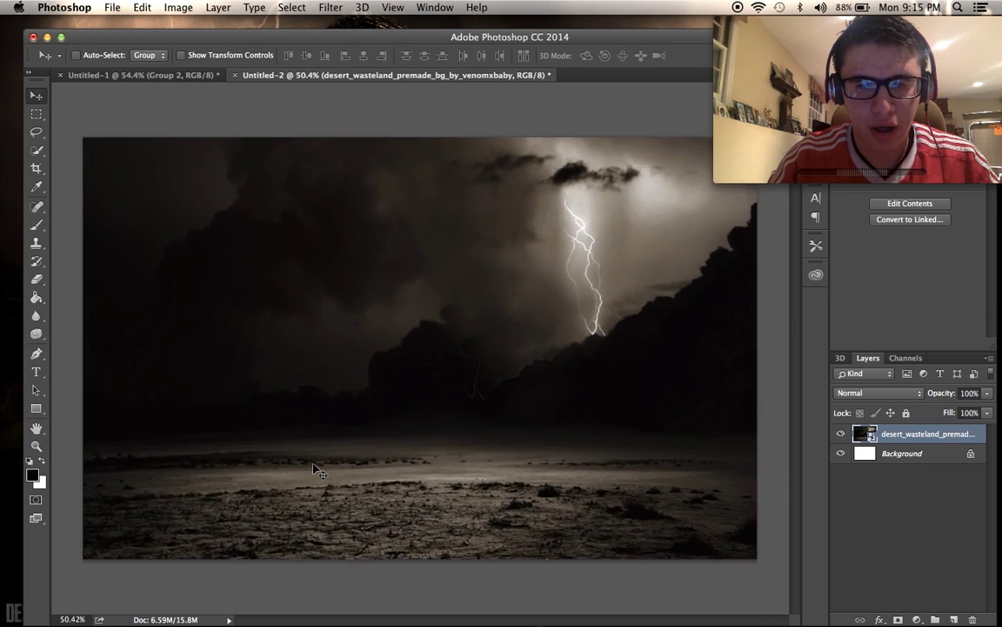
{"action": "scroll", "coordinate": [318, 433], "scroll_direction": "up", "scroll_amount": 4}
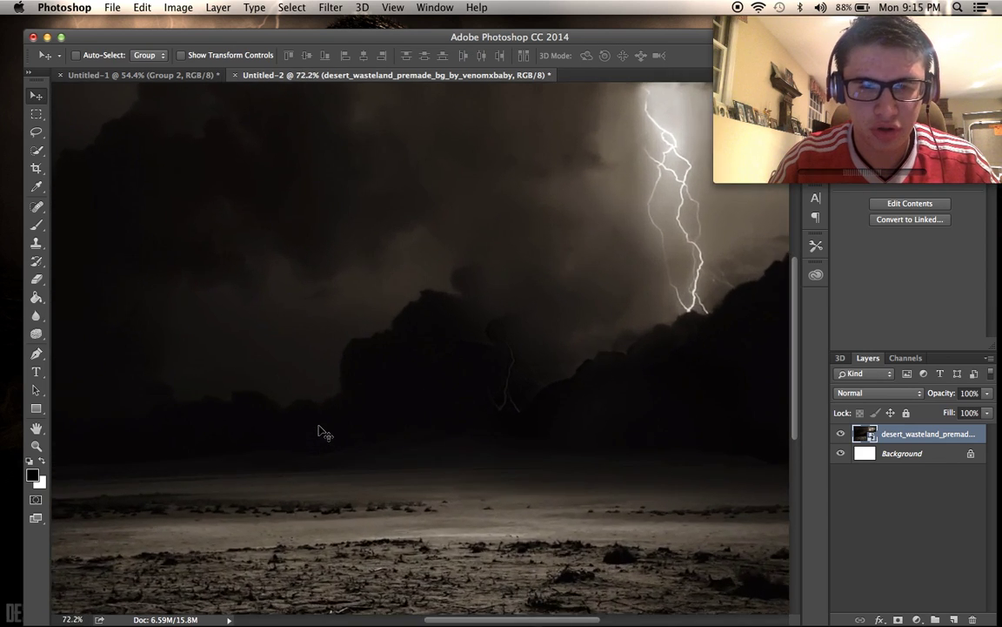
{"action": "scroll", "coordinate": [319, 433], "scroll_direction": "down", "scroll_amount": 3}
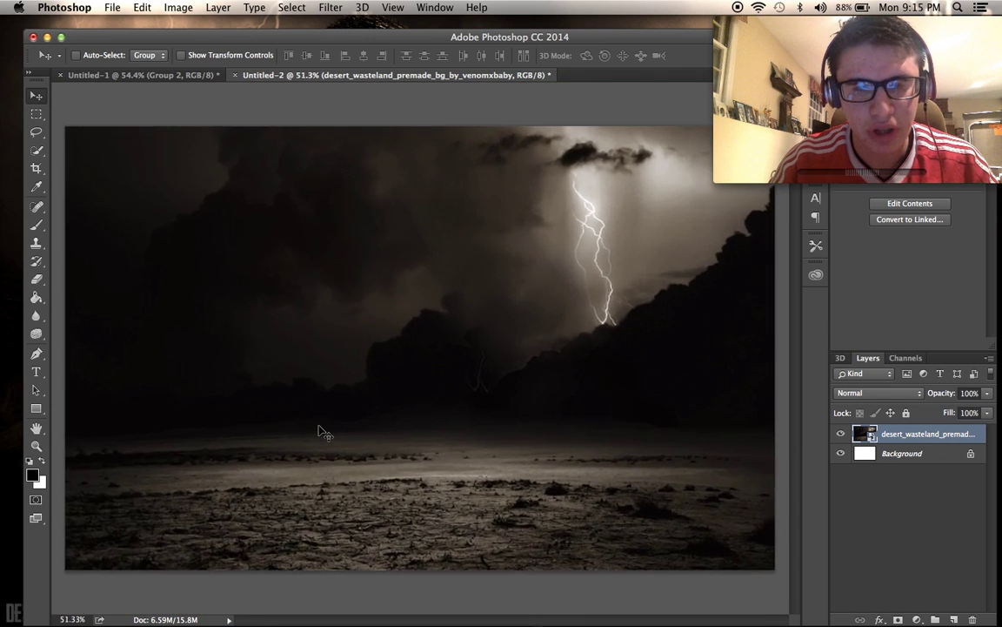
{"action": "scroll", "coordinate": [319, 433], "scroll_direction": "down", "scroll_amount": 2}
{"action": "scroll", "coordinate": [319, 432], "scroll_direction": "up", "scroll_amount": 2}
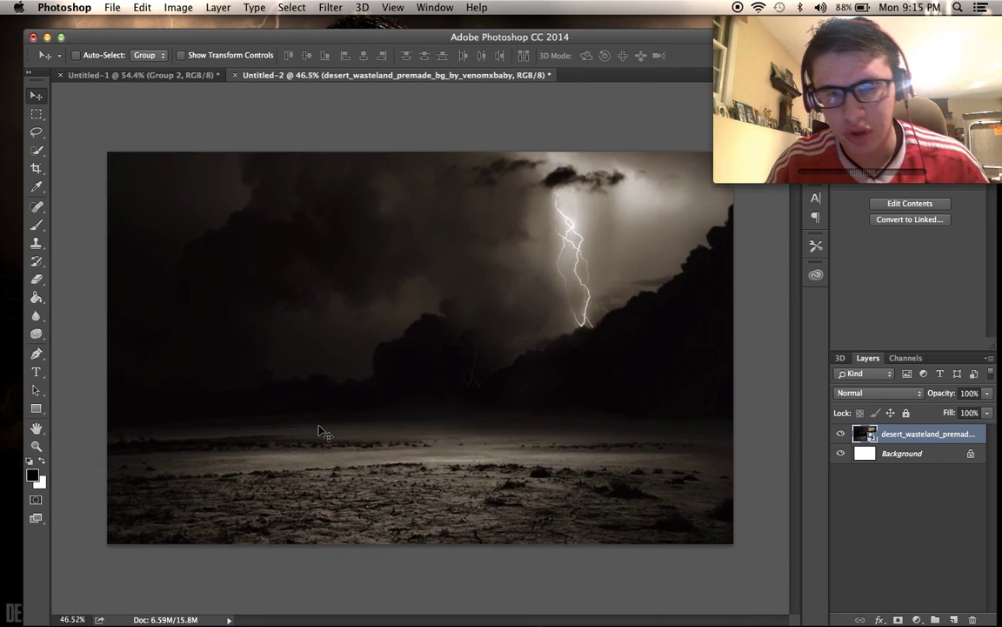
{"action": "scroll", "coordinate": [318, 432], "scroll_direction": "down", "scroll_amount": 1}
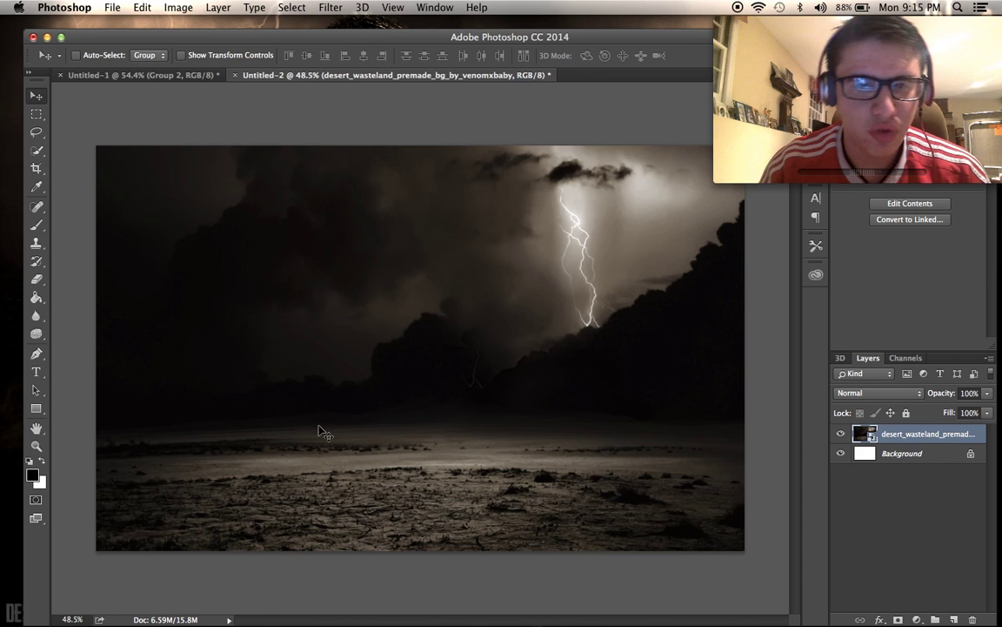
{"action": "scroll", "coordinate": [390, 531], "scroll_direction": "up", "scroll_amount": 3}
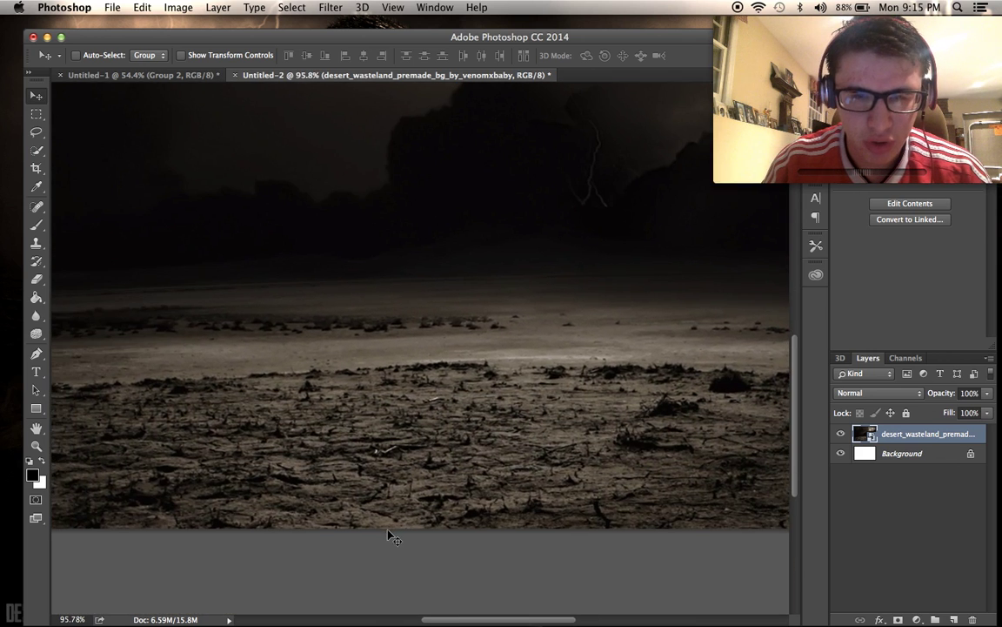
{"action": "scroll", "coordinate": [391, 531], "scroll_direction": "down", "scroll_amount": 3}
{"action": "scroll", "coordinate": [391, 533], "scroll_direction": "up", "scroll_amount": 1}
{"action": "scroll", "coordinate": [391, 535], "scroll_direction": "down", "scroll_amount": 1}
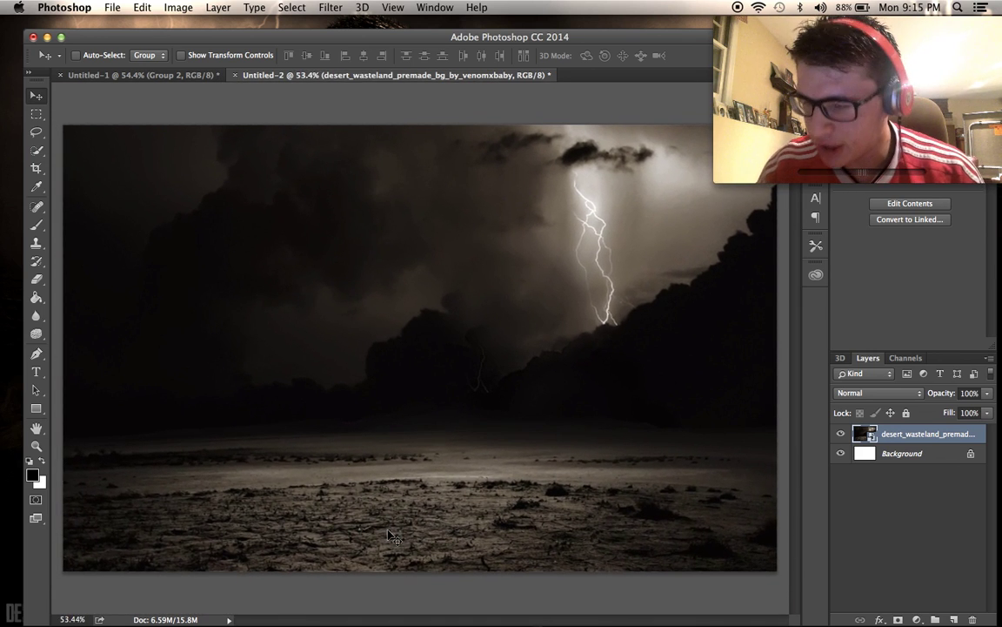
Switch to Finder and search This Mac for "trackba" to locate the track background image.
{"action": "mouse_move", "coordinate": [241, 610]}
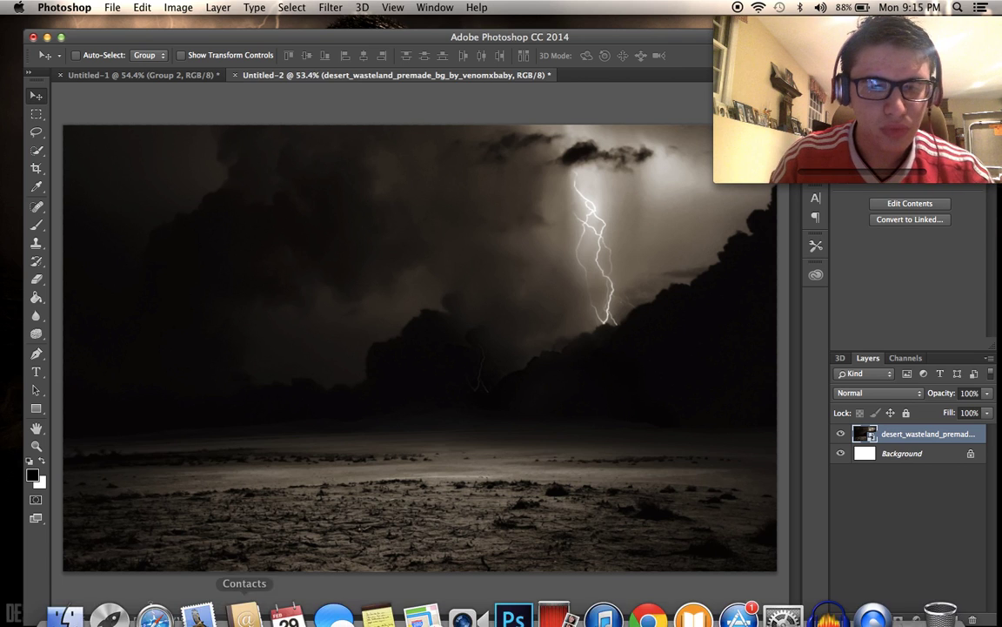
{"action": "left_click", "coordinate": [62, 597]}
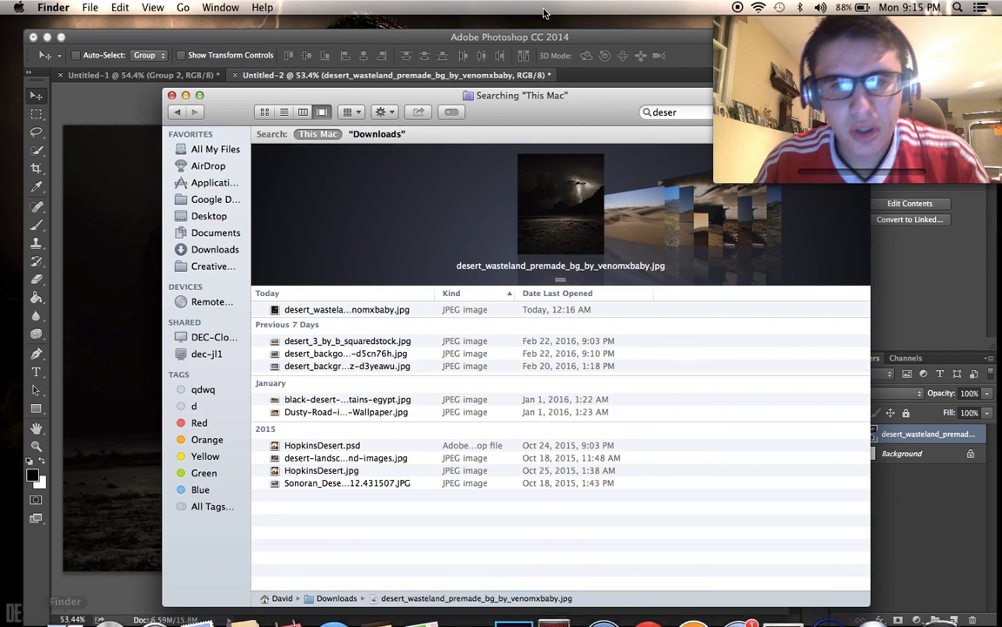
{"action": "key", "text": "BackSpace"}
{"action": "type", "text": "track"}
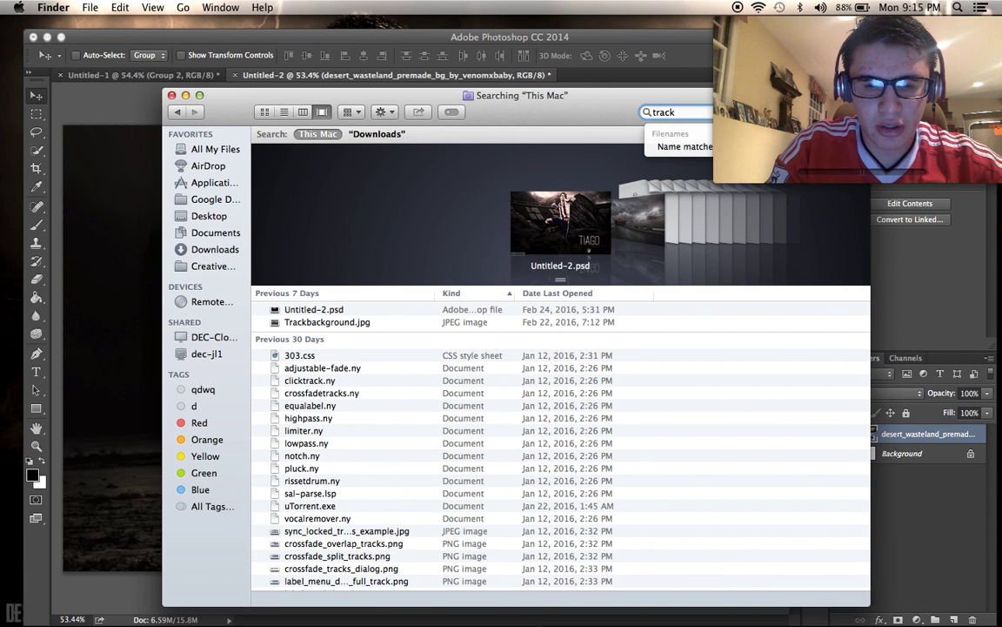
{"action": "type", "text": " bg"}
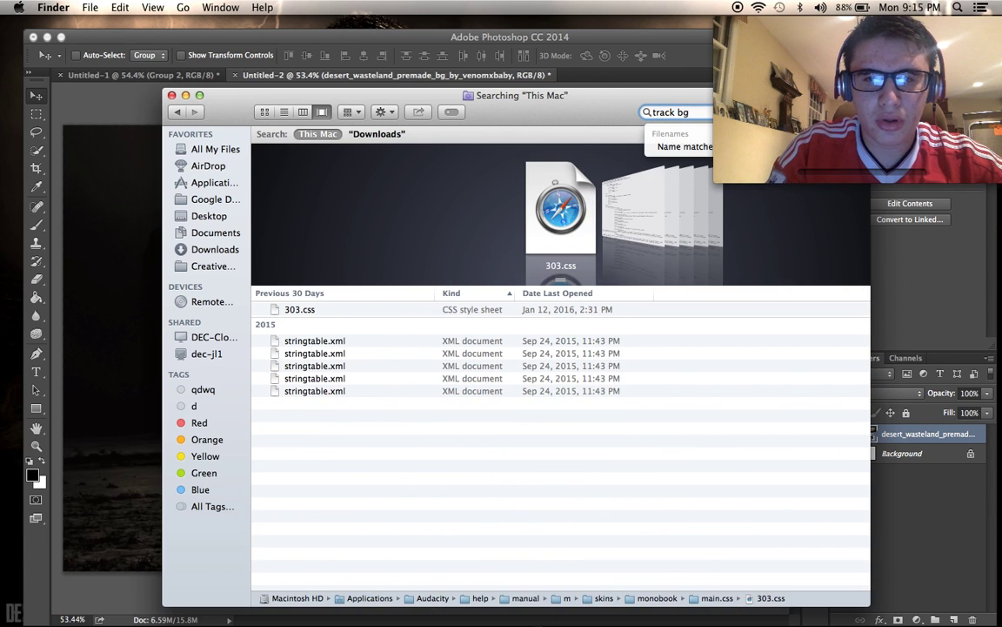
{"action": "key", "text": "BackSpace"}
{"action": "key", "text": "BackSpace"}
{"action": "key", "text": "BackSpace"}
{"action": "type", "text": "ba"}
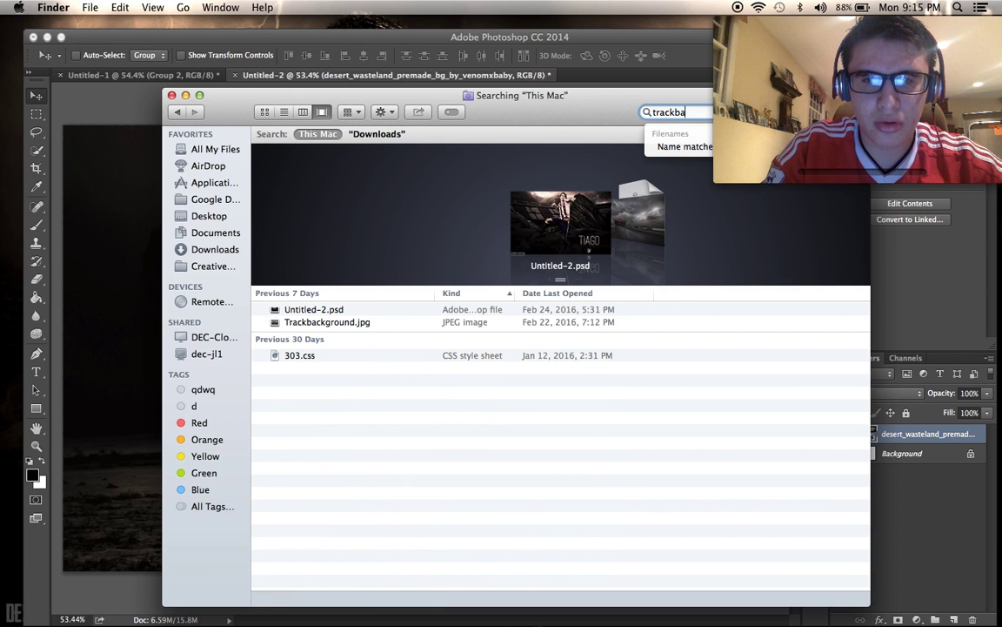
Place Trackbackground.jpg from the search results into the Photoshop document above the desert layer.
{"action": "scroll", "coordinate": [470, 210], "scroll_direction": "right", "scroll_amount": 2}
{"action": "scroll", "coordinate": [522, 219], "scroll_direction": "left", "scroll_amount": 1}
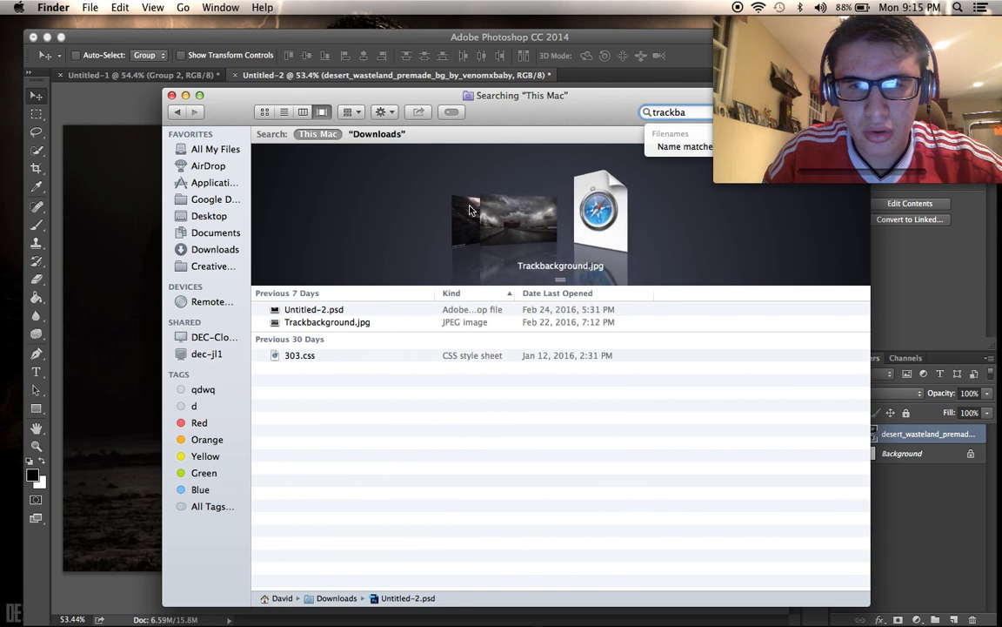
{"action": "left_click_drag", "start_coordinate": [548, 225], "coordinate": [357, 345]}
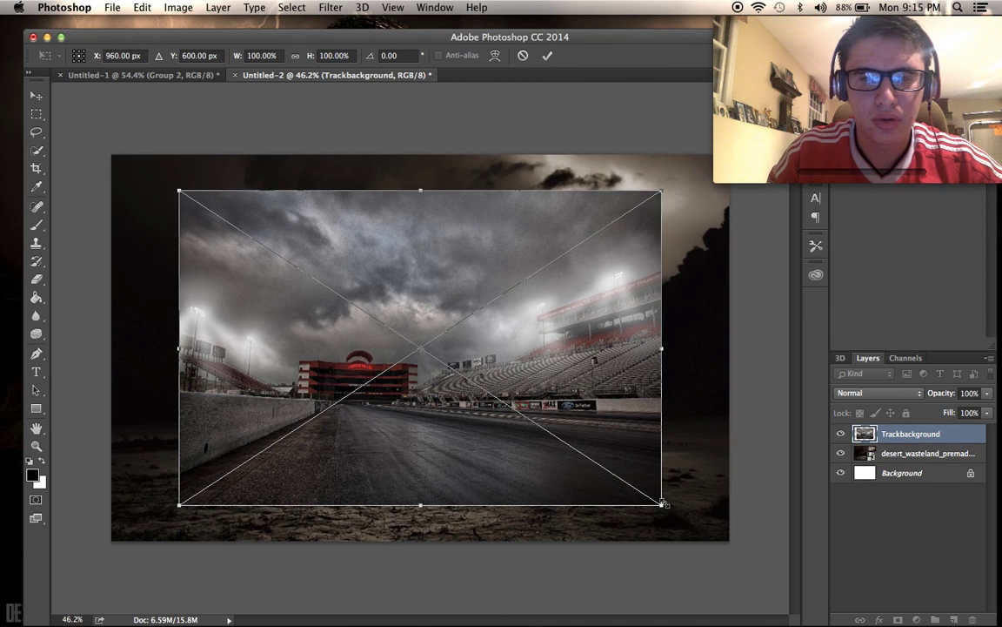
Scale up and reposition the placed track image so it covers the entire canvas.
{"action": "left_click_drag", "start_coordinate": [670, 511], "coordinate": [748, 561]}
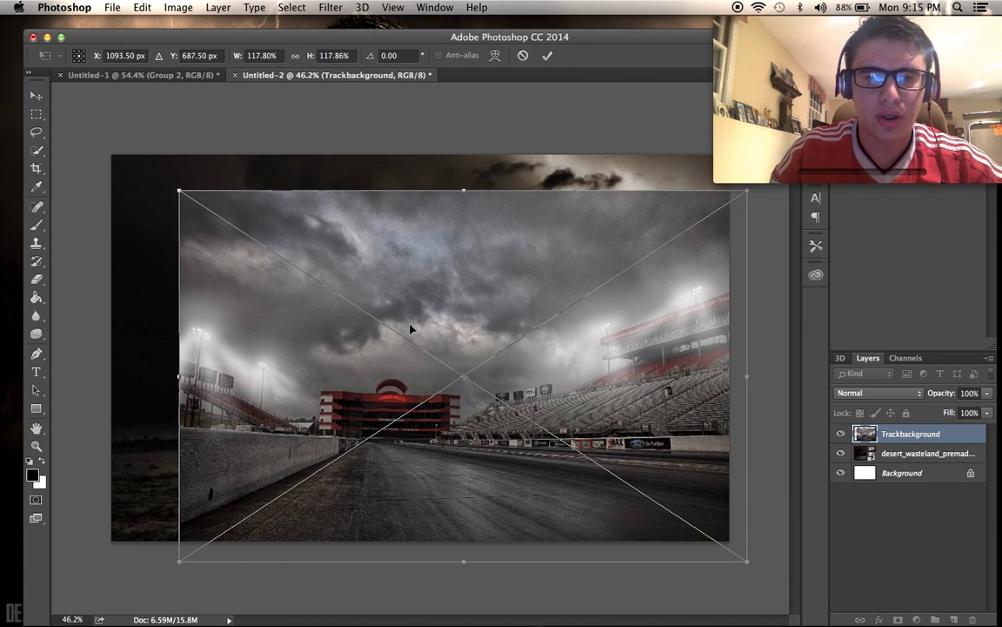
{"action": "mouse_move", "coordinate": [180, 183]}
{"action": "left_mouse_down"}
{"action": "mouse_move", "coordinate": [147, 157]}
{"action": "mouse_move", "coordinate": [112, 154]}
{"action": "mouse_move", "coordinate": [184, 201]}
{"action": "mouse_move", "coordinate": [188, 194]}
{"action": "left_mouse_up"}
{"action": "left_click_drag", "start_coordinate": [113, 154], "coordinate": [70, 126]}
{"action": "left_click_drag", "start_coordinate": [249, 232], "coordinate": [281, 256]}
{"action": "left_click_drag", "start_coordinate": [106, 159], "coordinate": [87, 147]}
{"action": "left_click_drag", "start_coordinate": [143, 166], "coordinate": [148, 166]}
{"action": "key", "text": "Return"}
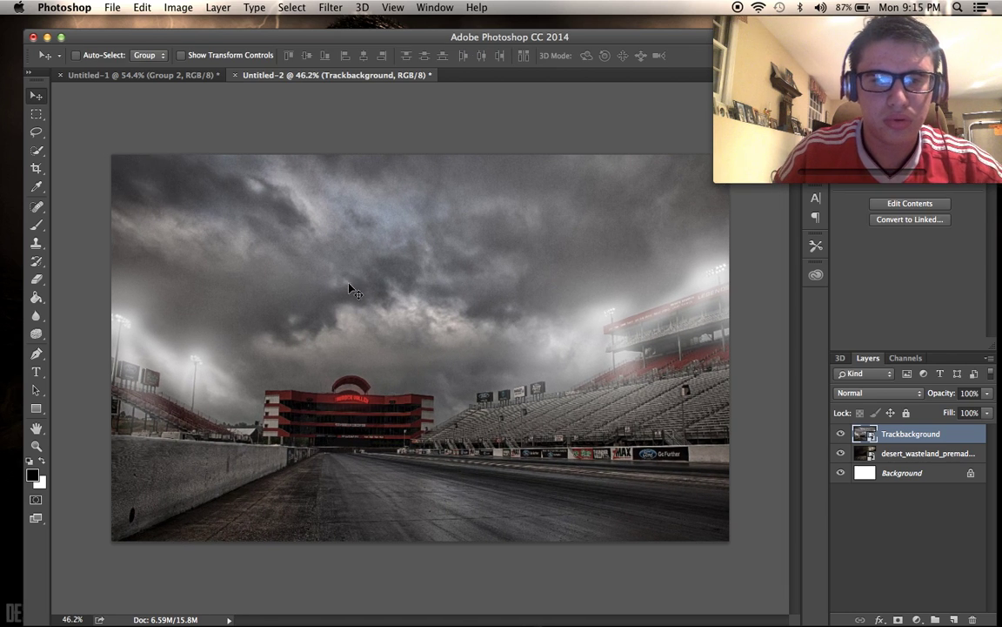
Rasterize the Trackbackground layer and erase its track, stands and building with a soft 500 px Eraser, keeping the cloudy sky.
{"action": "key", "text": "super+0"}
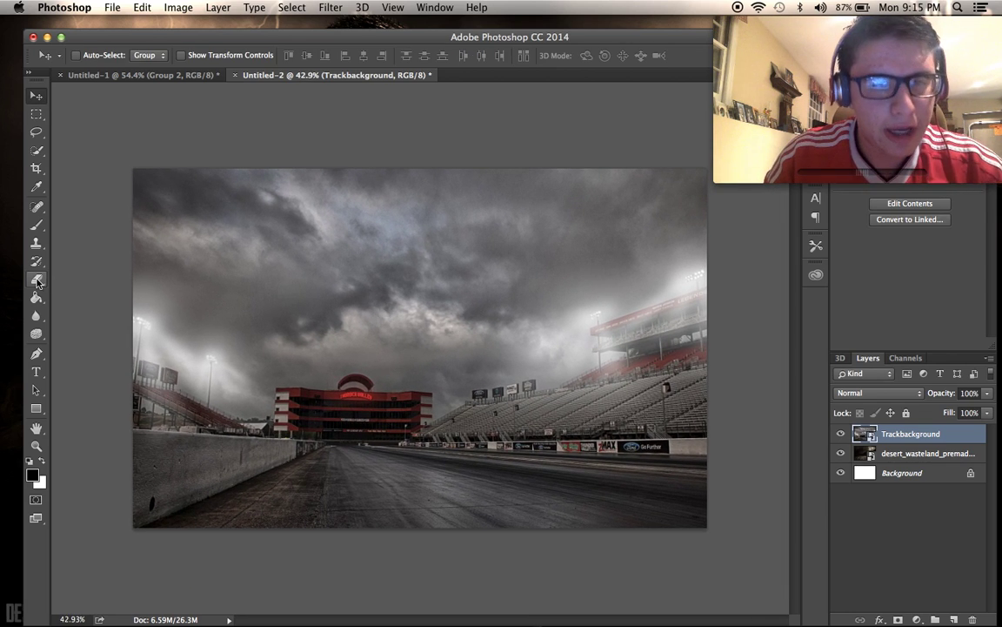
{"action": "left_click", "coordinate": [37, 279]}
{"action": "left_click", "coordinate": [549, 466]}
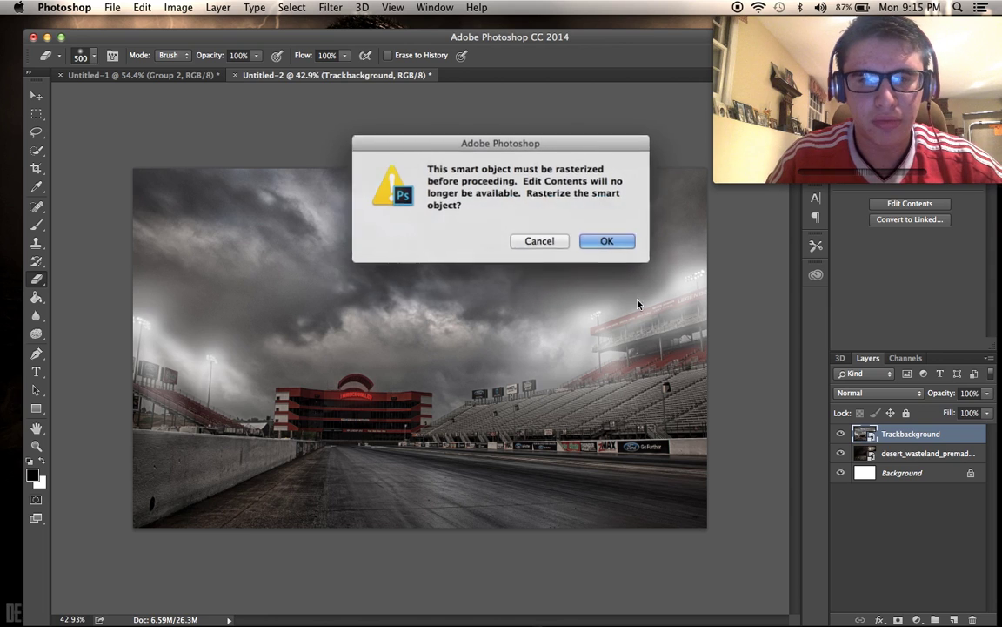
{"action": "left_click", "coordinate": [606, 240]}
{"action": "mouse_move", "coordinate": [667, 477]}
{"action": "left_mouse_down"}
{"action": "mouse_move", "coordinate": [537, 485]}
{"action": "mouse_move", "coordinate": [503, 505]}
{"action": "mouse_move", "coordinate": [261, 533]}
{"action": "mouse_move", "coordinate": [284, 535]}
{"action": "mouse_move", "coordinate": [410, 517]}
{"action": "mouse_move", "coordinate": [427, 528]}
{"action": "mouse_move", "coordinate": [277, 479]}
{"action": "mouse_move", "coordinate": [491, 482]}
{"action": "mouse_move", "coordinate": [78, 438]}
{"action": "mouse_move", "coordinate": [105, 413]}
{"action": "mouse_move", "coordinate": [252, 424]}
{"action": "left_mouse_up"}
{"action": "mouse_move", "coordinate": [534, 449]}
{"action": "left_mouse_down"}
{"action": "mouse_move", "coordinate": [327, 448]}
{"action": "mouse_move", "coordinate": [510, 459]}
{"action": "mouse_move", "coordinate": [318, 442]}
{"action": "mouse_move", "coordinate": [670, 484]}
{"action": "mouse_move", "coordinate": [552, 474]}
{"action": "mouse_move", "coordinate": [515, 440]}
{"action": "mouse_move", "coordinate": [769, 382]}
{"action": "mouse_move", "coordinate": [630, 401]}
{"action": "mouse_move", "coordinate": [723, 361]}
{"action": "mouse_move", "coordinate": [730, 347]}
{"action": "mouse_move", "coordinate": [523, 414]}
{"action": "mouse_move", "coordinate": [596, 404]}
{"action": "mouse_move", "coordinate": [353, 426]}
{"action": "left_mouse_up"}
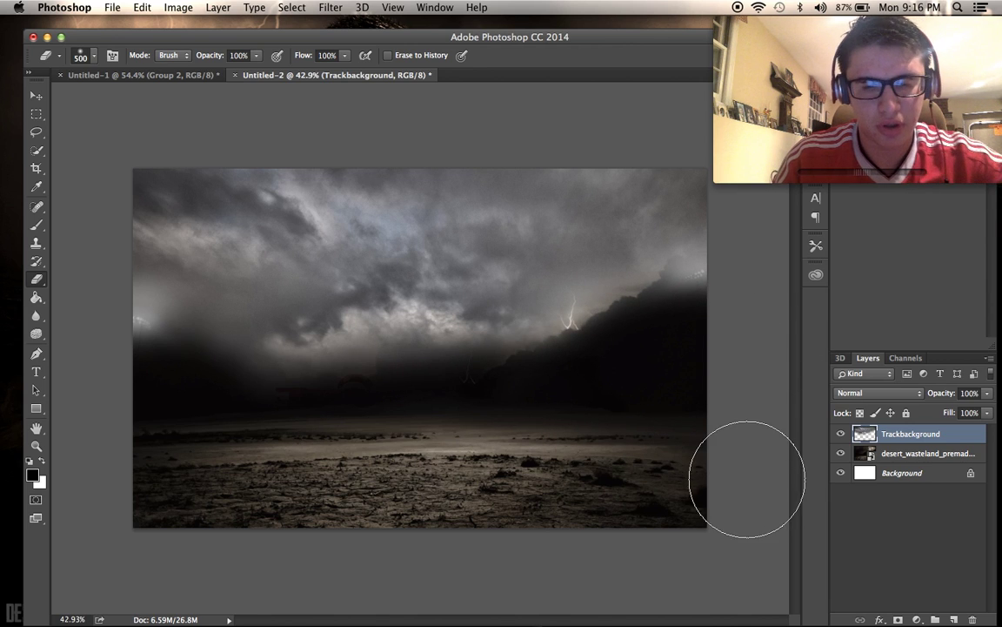
Free-transform the Trackbackground sky layer to about 144% and shift it down and right so the clouds meet the desert horizon.
{"action": "key", "text": "super+t"}
{"action": "scroll", "coordinate": [754, 562], "scroll_direction": "down", "scroll_amount": 5}
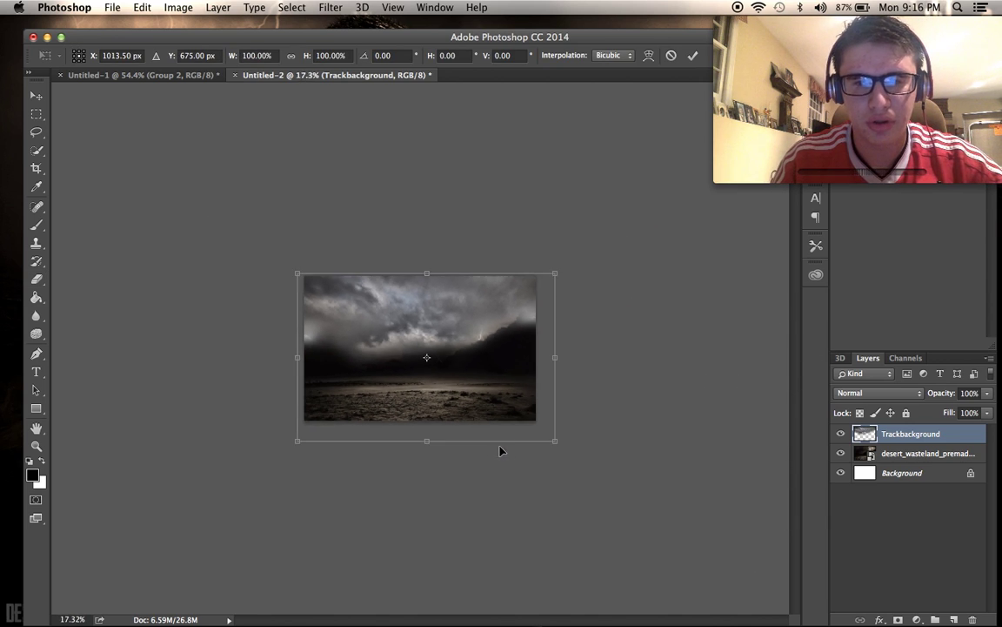
{"action": "left_click_drag", "start_coordinate": [556, 448], "coordinate": [619, 492]}
{"action": "mouse_move", "coordinate": [556, 416]}
{"action": "left_mouse_down"}
{"action": "mouse_move", "coordinate": [530, 430]}
{"action": "mouse_move", "coordinate": [546, 424]}
{"action": "left_mouse_up"}
{"action": "left_click_drag", "start_coordinate": [288, 280], "coordinate": [242, 251]}
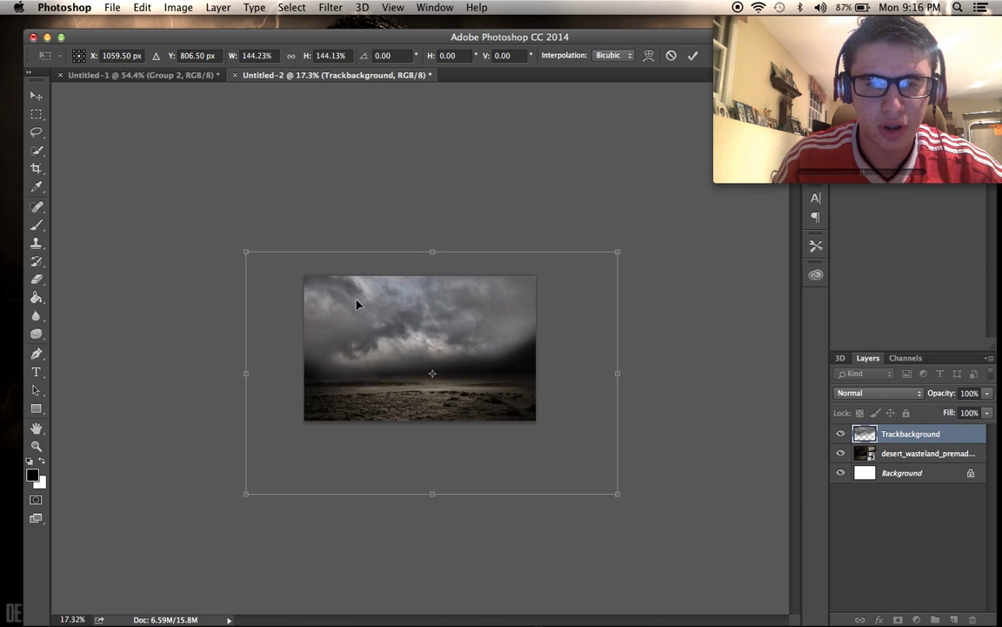
{"action": "left_click_drag", "start_coordinate": [353, 298], "coordinate": [376, 318]}
{"action": "scroll", "coordinate": [376, 319], "scroll_direction": "up", "scroll_amount": 3}
{"action": "scroll", "coordinate": [377, 319], "scroll_direction": "up", "scroll_amount": 2}
{"action": "key", "text": "Return"}
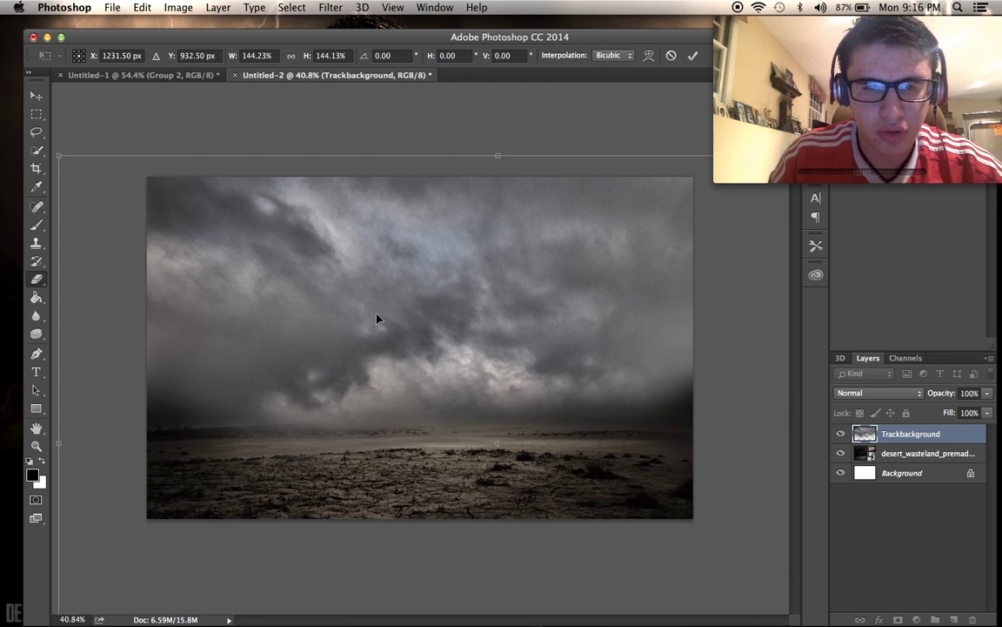
Search the Mac in Finder for "shutt" and place shutterstock_104304611.jpg into the Photoshop document above the sky layer.
{"action": "scroll", "coordinate": [377, 318], "scroll_direction": "up", "scroll_amount": 1}
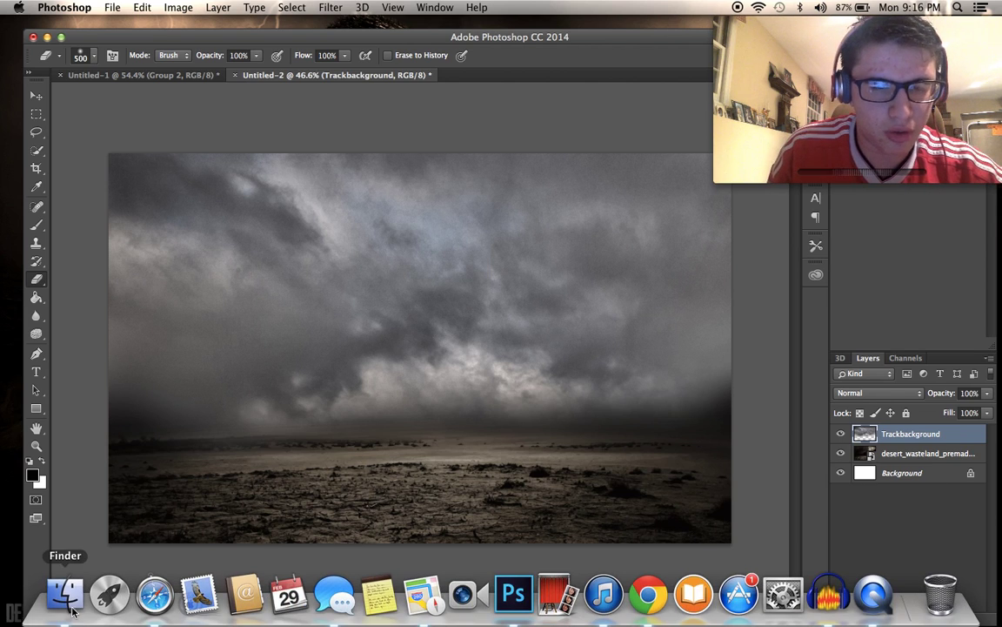
{"action": "left_click", "coordinate": [63, 592]}
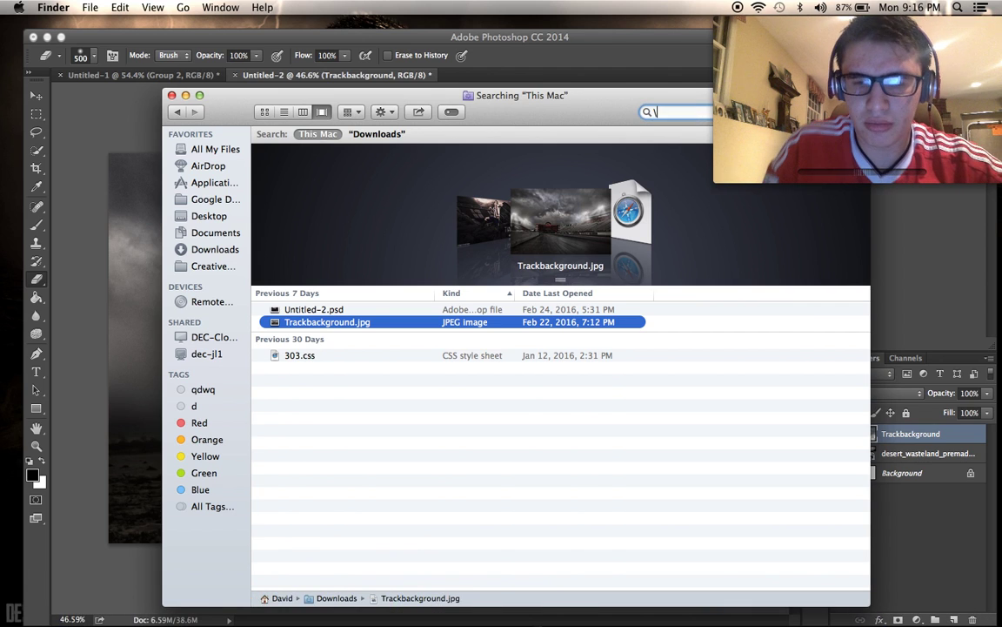
{"action": "type", "text": "shutt"}
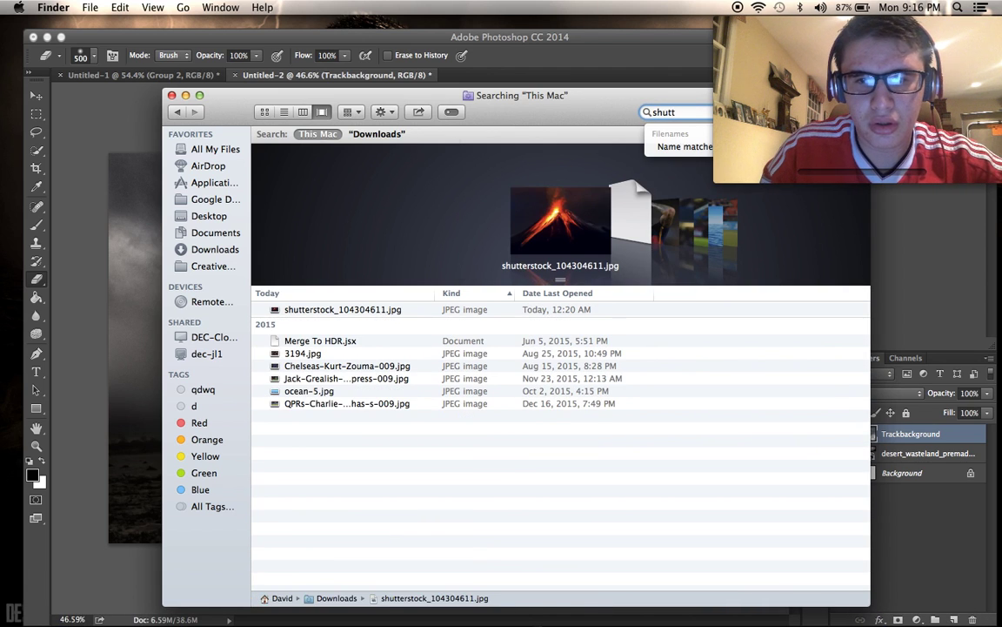
{"action": "left_click_drag", "start_coordinate": [566, 215], "coordinate": [152, 308]}
Scale up the placed volcano image, position it over the canvas's left part and commit the placement.
{"action": "left_click_drag", "start_coordinate": [447, 385], "coordinate": [527, 527]}
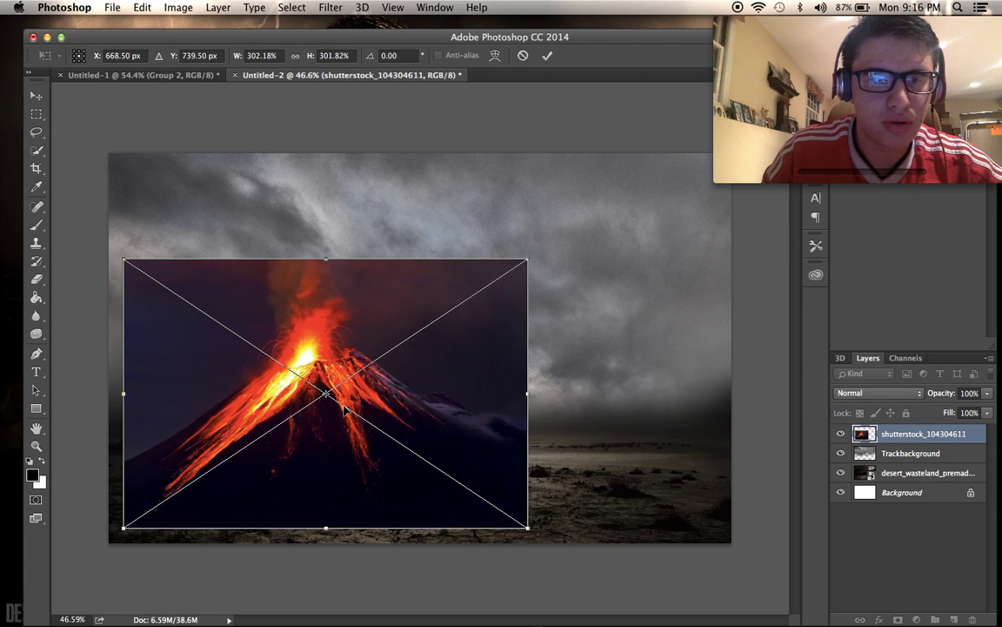
{"action": "left_click_drag", "start_coordinate": [123, 257], "coordinate": [35, 200]}
{"action": "left_click_drag", "start_coordinate": [206, 247], "coordinate": [257, 249]}
{"action": "key", "text": "Return"}
Rasterize the volcano layer and erase the dark sky around the peak and lava plume with a soft 250 px Eraser.
{"action": "scroll", "coordinate": [257, 245], "scroll_direction": "up", "scroll_amount": 4}
{"action": "scroll", "coordinate": [257, 245], "scroll_direction": "down", "scroll_amount": 4}
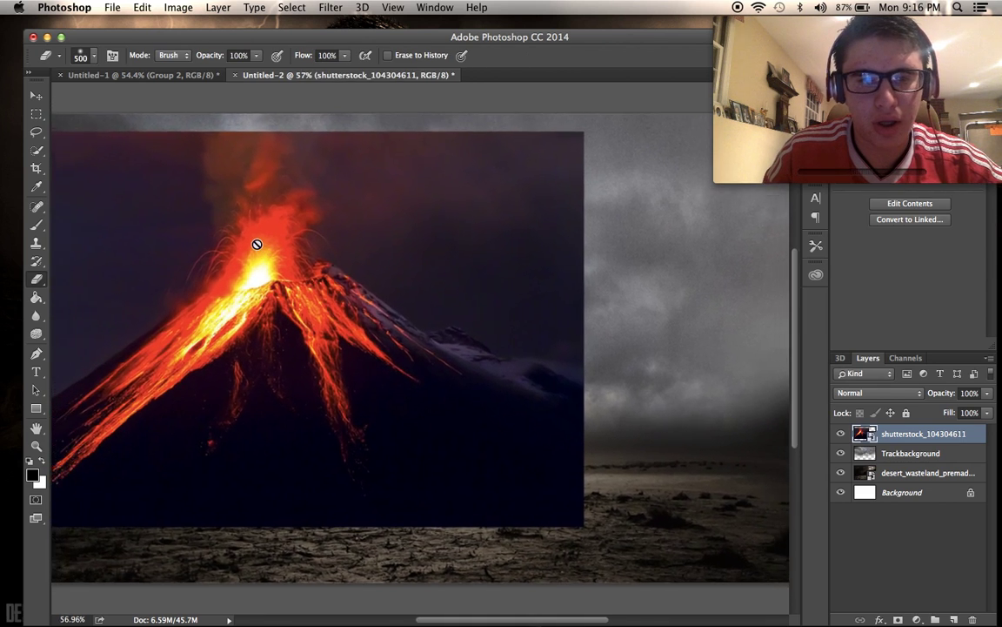
{"action": "left_click", "coordinate": [371, 219]}
{"action": "left_click", "coordinate": [599, 238]}
{"action": "mouse_move", "coordinate": [615, 247]}
{"action": "left_mouse_down"}
{"action": "mouse_move", "coordinate": [588, 279]}
{"action": "mouse_move", "coordinate": [568, 261]}
{"action": "left_mouse_up"}
{"action": "mouse_move", "coordinate": [543, 307]}
{"action": "left_mouse_down"}
{"action": "mouse_move", "coordinate": [489, 303]}
{"action": "mouse_move", "coordinate": [430, 264]}
{"action": "mouse_move", "coordinate": [410, 270]}
{"action": "mouse_move", "coordinate": [421, 229]}
{"action": "mouse_move", "coordinate": [406, 167]}
{"action": "mouse_move", "coordinate": [426, 154]}
{"action": "mouse_move", "coordinate": [528, 168]}
{"action": "left_mouse_up"}
{"action": "mouse_move", "coordinate": [271, 127]}
{"action": "left_mouse_down"}
{"action": "mouse_move", "coordinate": [191, 159]}
{"action": "mouse_move", "coordinate": [190, 196]}
{"action": "mouse_move", "coordinate": [115, 178]}
{"action": "mouse_move", "coordinate": [120, 224]}
{"action": "mouse_move", "coordinate": [90, 325]}
{"action": "mouse_move", "coordinate": [137, 294]}
{"action": "mouse_move", "coordinate": [87, 351]}
{"action": "mouse_move", "coordinate": [161, 293]}
{"action": "mouse_move", "coordinate": [182, 253]}
{"action": "mouse_move", "coordinate": [189, 266]}
{"action": "mouse_move", "coordinate": [200, 218]}
{"action": "mouse_move", "coordinate": [170, 166]}
{"action": "left_mouse_up"}
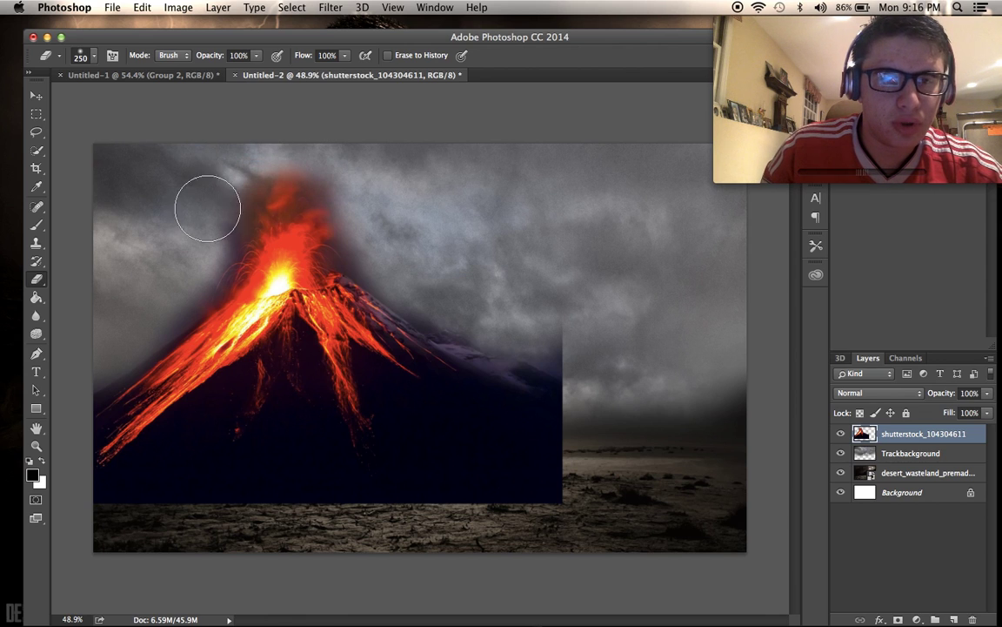
Try erasing the volcano layer's hard right and bottom edges with the Eraser, and undo those strokes.
{"action": "mouse_move", "coordinate": [601, 416]}
{"action": "left_mouse_down"}
{"action": "mouse_move", "coordinate": [599, 359]}
{"action": "mouse_move", "coordinate": [484, 330]}
{"action": "left_mouse_up"}
{"action": "mouse_move", "coordinate": [580, 495]}
{"action": "left_mouse_down"}
{"action": "mouse_move", "coordinate": [364, 515]}
{"action": "mouse_move", "coordinate": [377, 519]}
{"action": "mouse_move", "coordinate": [226, 538]}
{"action": "left_mouse_up"}
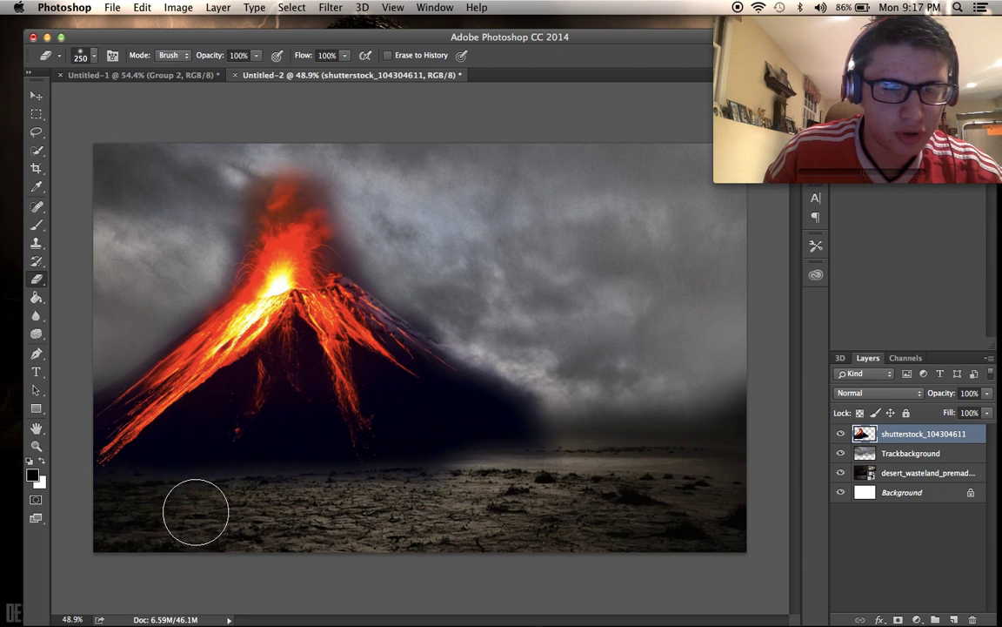
{"action": "left_click_drag", "start_coordinate": [415, 497], "coordinate": [358, 502]}
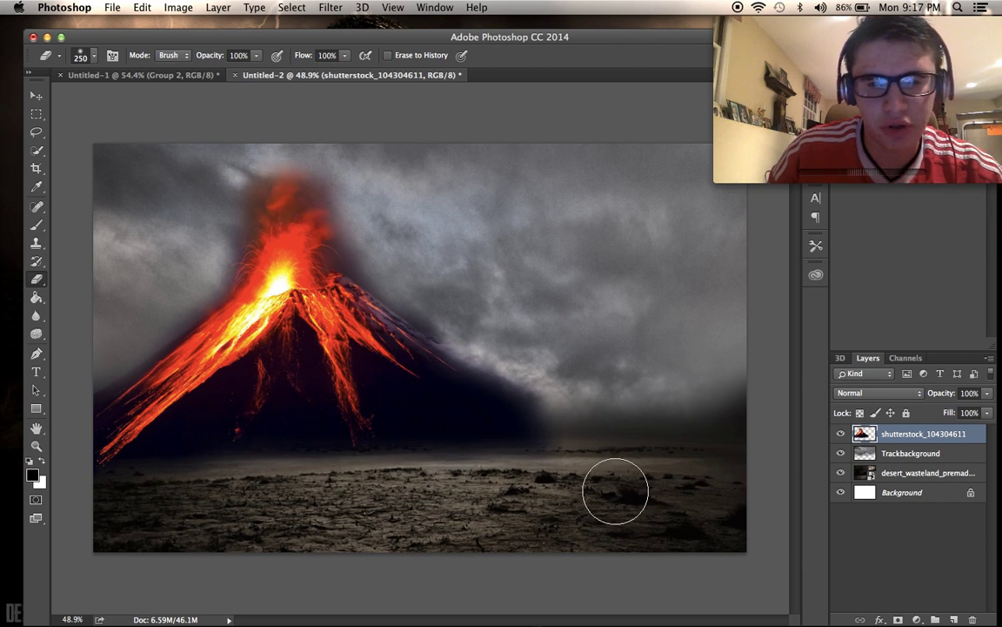
{"action": "key", "text": "super+alt+z"}
{"action": "key", "text": "super+alt+z"}
{"action": "key", "text": "super+alt+z"}
{"action": "key", "text": "super+alt+z"}
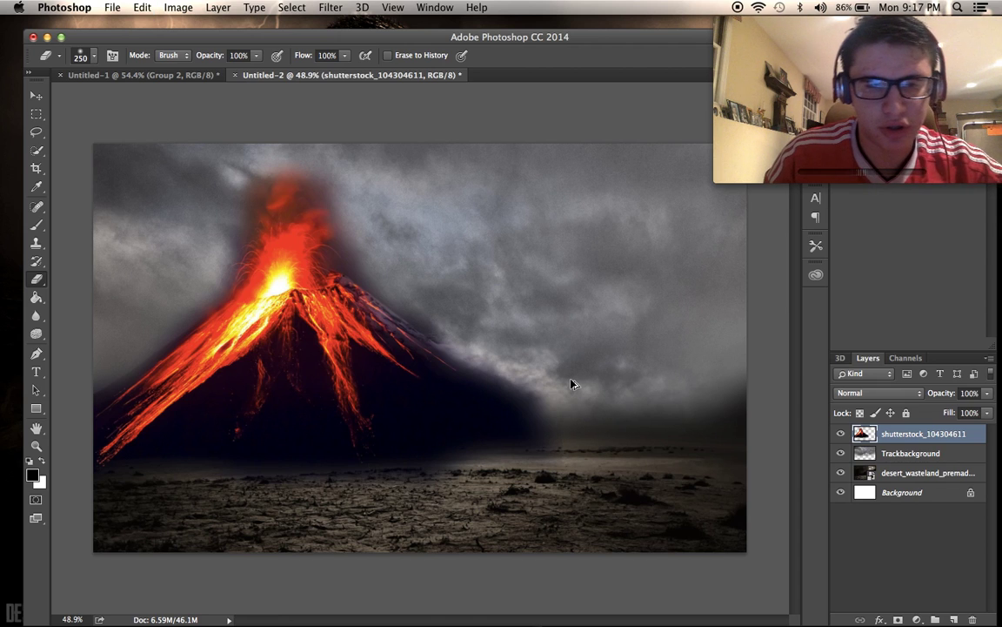
Add a layer mask to the volcano layer and paint its right and bottom edges away with a soft 500 px black Brush.
{"action": "left_click", "coordinate": [897, 618]}
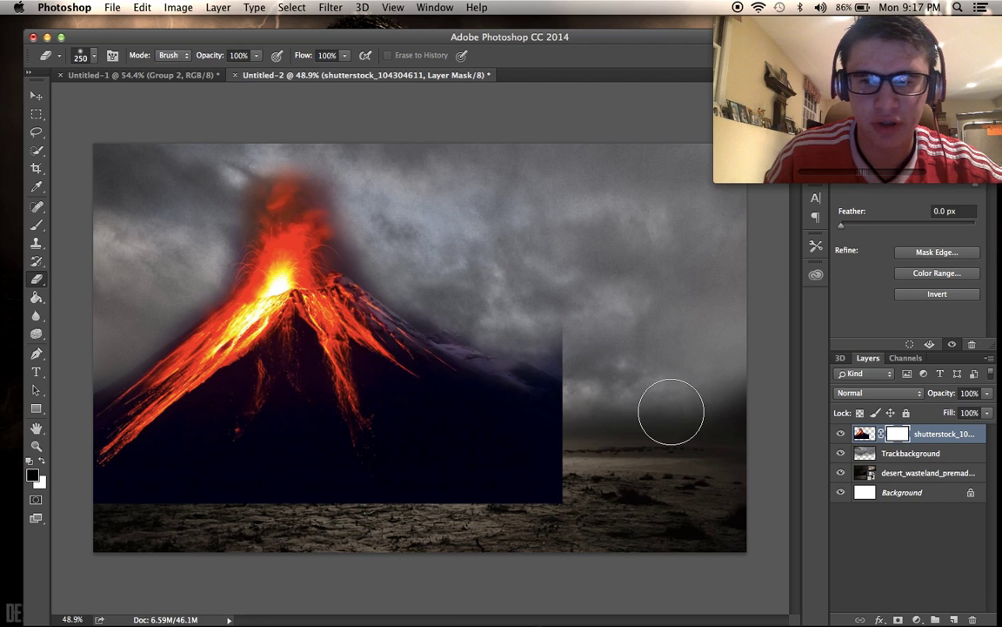
{"action": "left_click", "coordinate": [37, 225]}
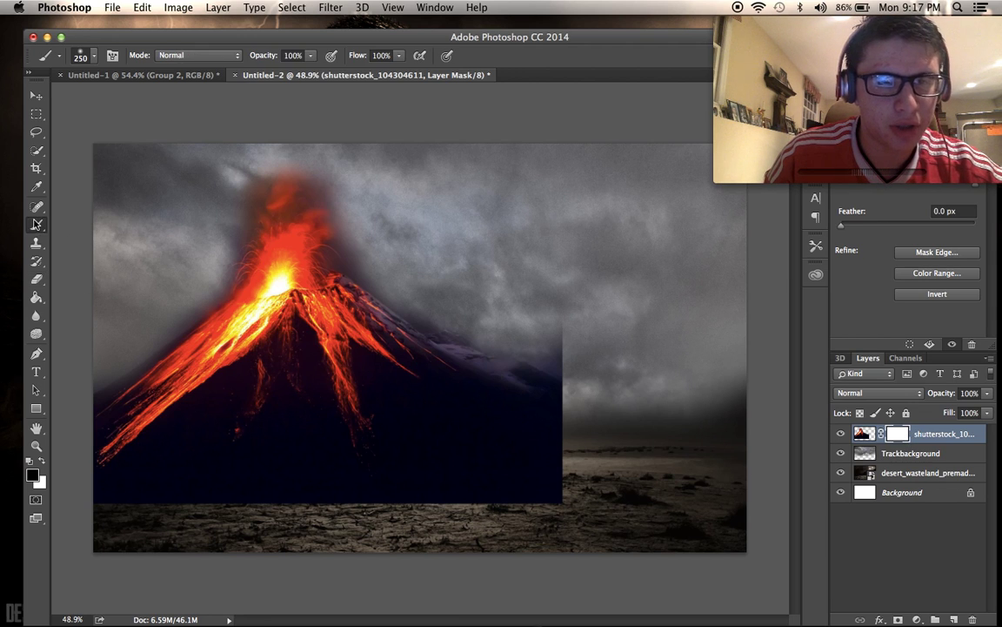
{"action": "left_click_drag", "start_coordinate": [596, 492], "coordinate": [589, 514]}
{"action": "key", "text": "bracketright"}
{"action": "key", "text": "bracketright"}
{"action": "key", "text": "bracketright"}
{"action": "mouse_move", "coordinate": [519, 501]}
{"action": "left_mouse_down"}
{"action": "mouse_move", "coordinate": [488, 522]}
{"action": "mouse_move", "coordinate": [365, 522]}
{"action": "mouse_move", "coordinate": [335, 538]}
{"action": "mouse_move", "coordinate": [266, 527]}
{"action": "mouse_move", "coordinate": [127, 528]}
{"action": "mouse_move", "coordinate": [221, 542]}
{"action": "mouse_move", "coordinate": [212, 533]}
{"action": "mouse_move", "coordinate": [535, 530]}
{"action": "mouse_move", "coordinate": [402, 510]}
{"action": "mouse_move", "coordinate": [677, 494]}
{"action": "mouse_move", "coordinate": [656, 422]}
{"action": "mouse_move", "coordinate": [677, 343]}
{"action": "mouse_move", "coordinate": [517, 259]}
{"action": "mouse_move", "coordinate": [657, 395]}
{"action": "mouse_move", "coordinate": [652, 388]}
{"action": "mouse_move", "coordinate": [631, 489]}
{"action": "mouse_move", "coordinate": [610, 453]}
{"action": "mouse_move", "coordinate": [611, 501]}
{"action": "left_mouse_up"}
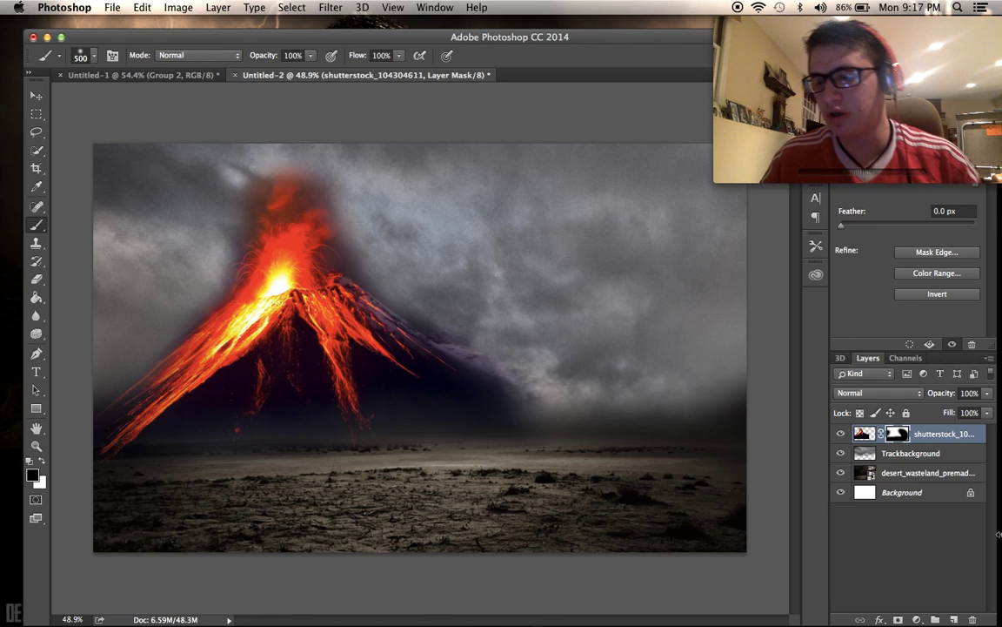
Place the IMG_8352 stadium photo from the Downloads folder into the document above the volcano layer.
{"action": "mouse_move", "coordinate": [998, 624]}
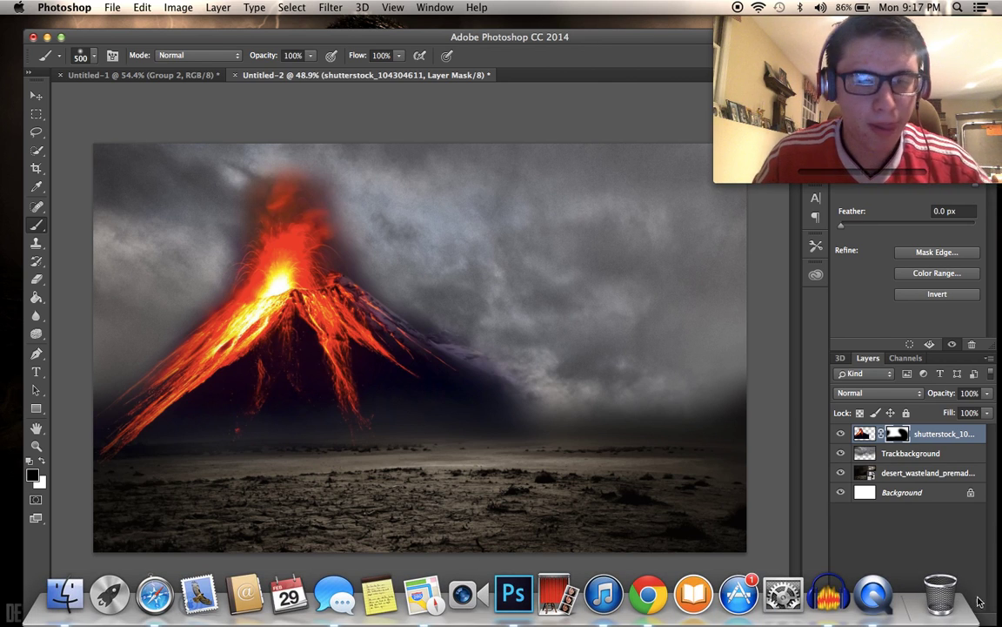
{"action": "left_click", "coordinate": [64, 595]}
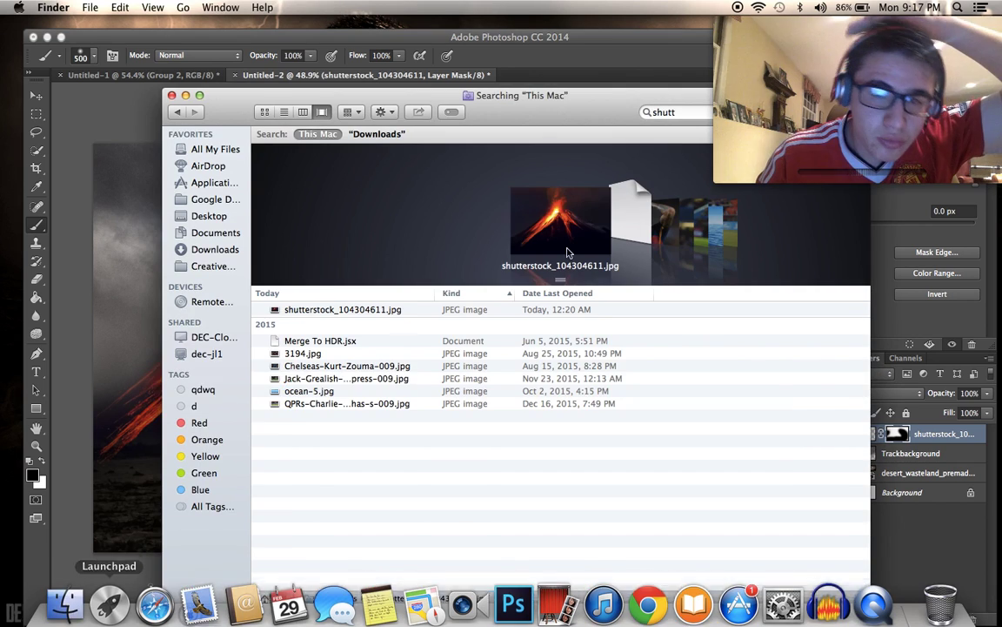
{"action": "left_click", "coordinate": [235, 254]}
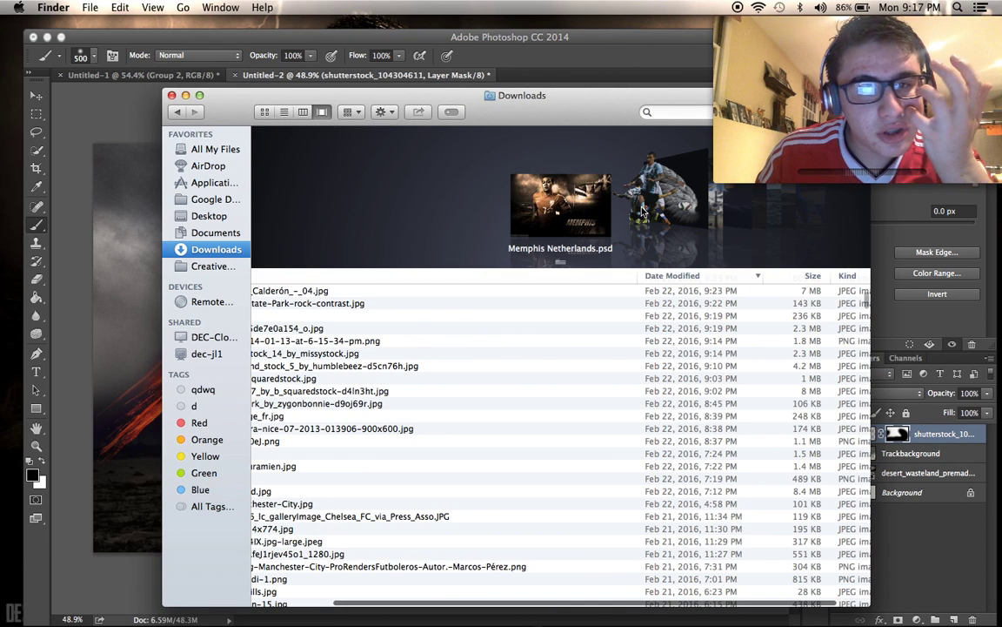
{"action": "left_click", "coordinate": [680, 113]}
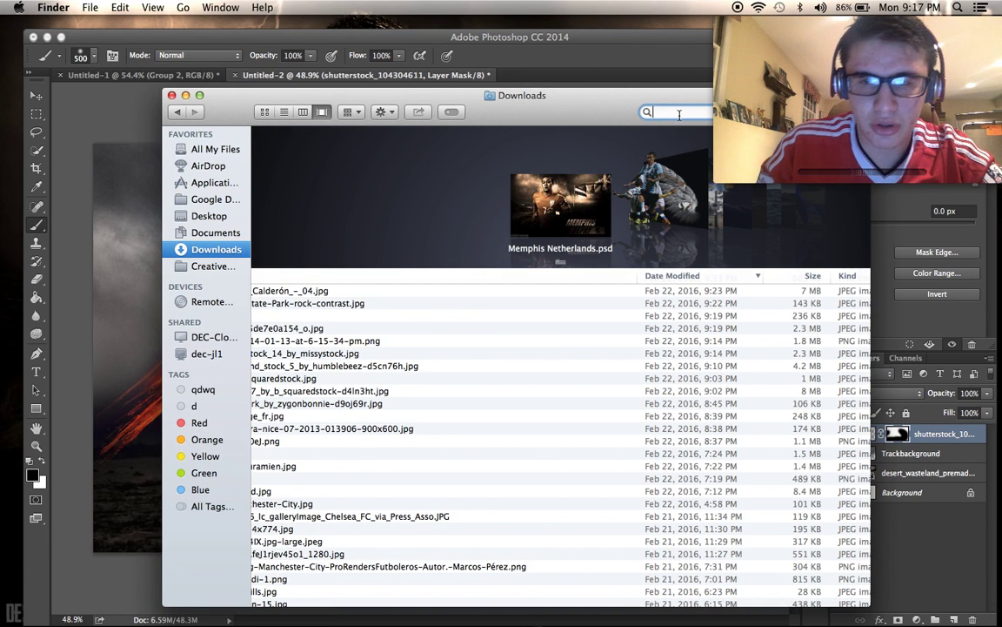
{"action": "scroll", "coordinate": [626, 158], "scroll_direction": "left", "scroll_amount": 10}
{"action": "mouse_move", "coordinate": [549, 214]}
{"action": "left_mouse_down"}
{"action": "mouse_move", "coordinate": [465, 188]}
{"action": "mouse_move", "coordinate": [86, 235]}
{"action": "left_mouse_up"}
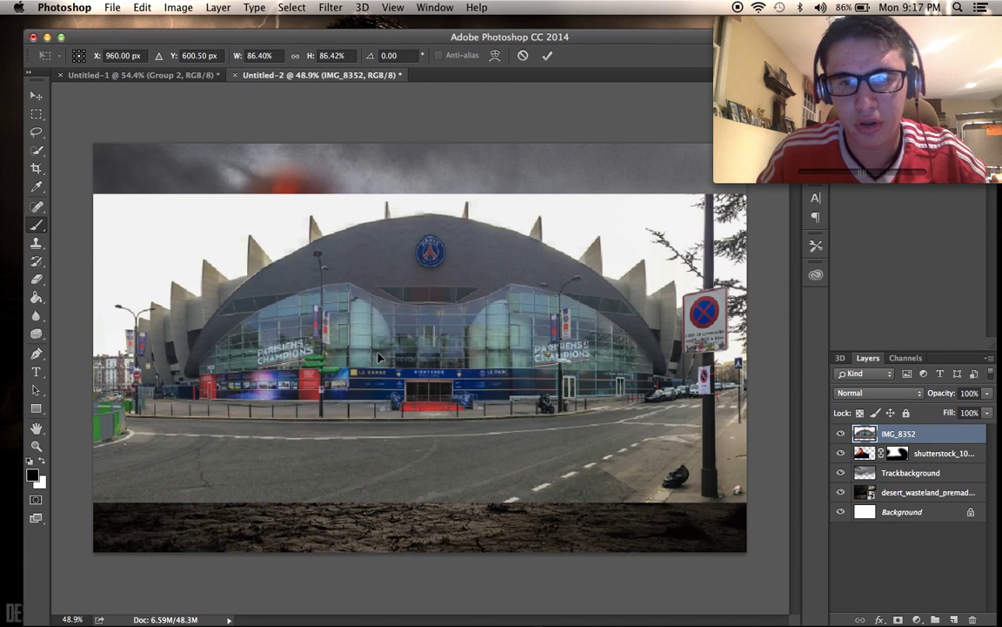
{"action": "key", "text": "Return"}
Open the contents of the IMG_8352 smart object and duplicate its Background layer.
{"action": "double_click", "coordinate": [870, 438]}
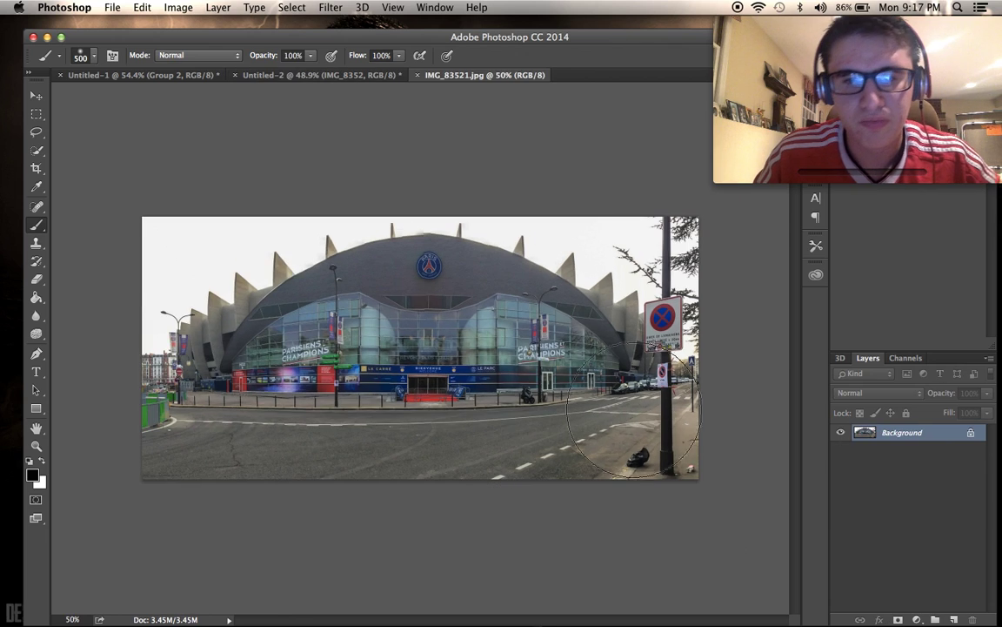
{"action": "scroll", "coordinate": [562, 398], "scroll_direction": "up", "scroll_amount": 3}
{"action": "key", "text": "super+j"}
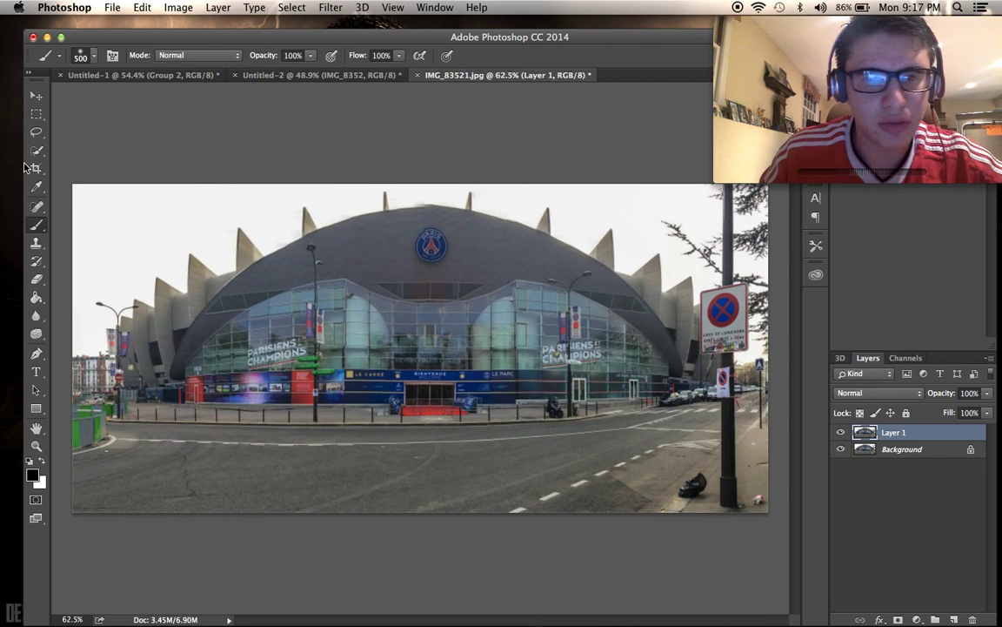
Select the sky, road and surroundings around the stadium with the Quick Selection tool, switching to subtract mode for corrections.
{"action": "left_click", "coordinate": [37, 148]}
{"action": "mouse_move", "coordinate": [134, 230]}
{"action": "left_mouse_down"}
{"action": "mouse_move", "coordinate": [208, 201]}
{"action": "mouse_move", "coordinate": [474, 197]}
{"action": "left_mouse_up"}
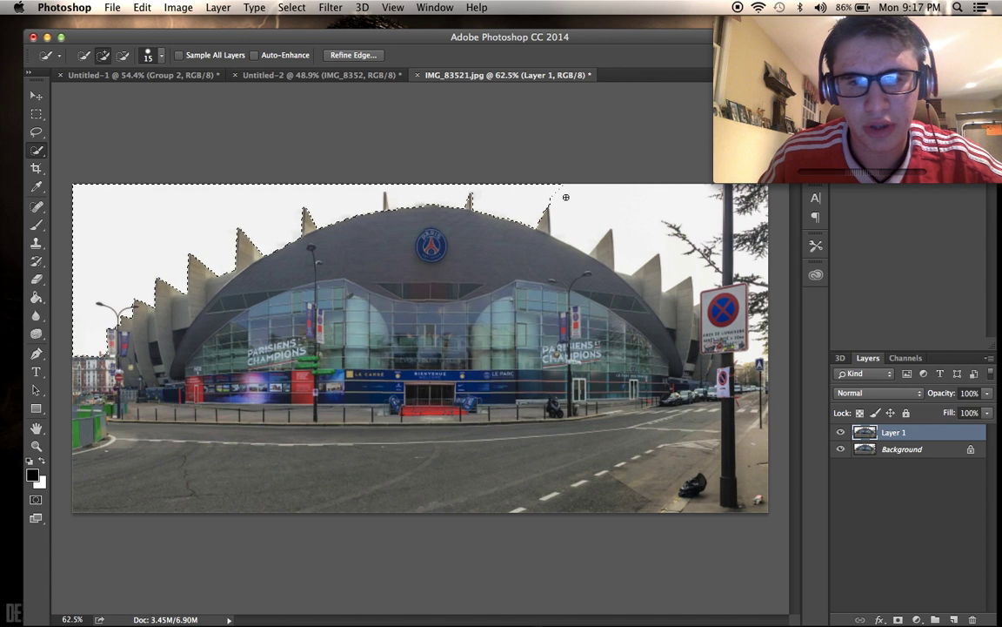
{"action": "left_click_drag", "start_coordinate": [566, 198], "coordinate": [589, 213]}
{"action": "mouse_move", "coordinate": [591, 447]}
{"action": "left_mouse_down"}
{"action": "mouse_move", "coordinate": [526, 426]}
{"action": "mouse_move", "coordinate": [203, 440]}
{"action": "left_mouse_up"}
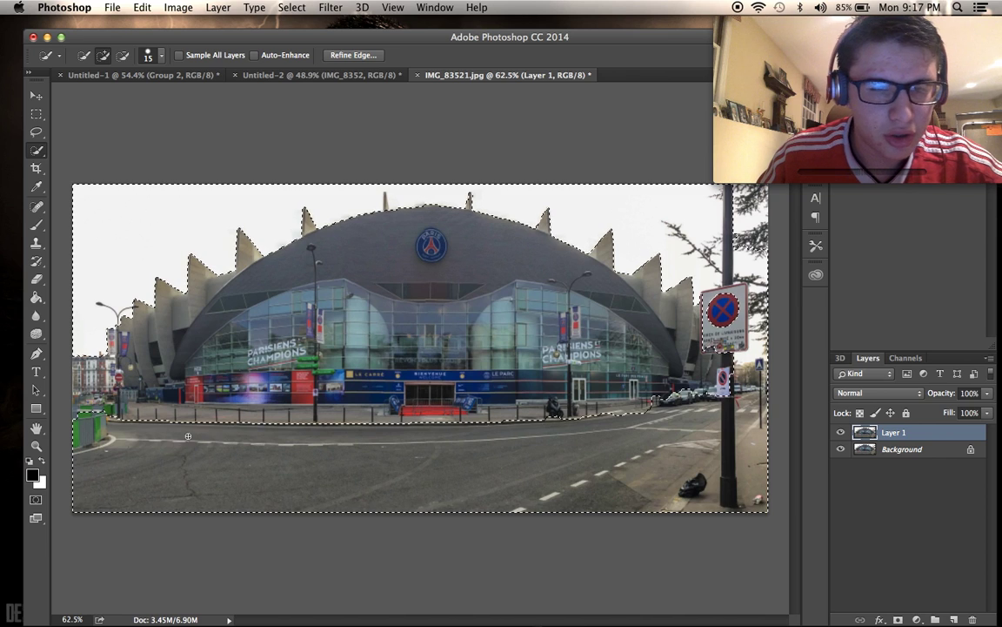
{"action": "left_click_drag", "start_coordinate": [112, 407], "coordinate": [98, 353]}
{"action": "mouse_move", "coordinate": [293, 439]}
{"action": "left_mouse_down"}
{"action": "mouse_move", "coordinate": [218, 434]}
{"action": "mouse_move", "coordinate": [195, 411]}
{"action": "mouse_move", "coordinate": [142, 411]}
{"action": "left_mouse_up"}
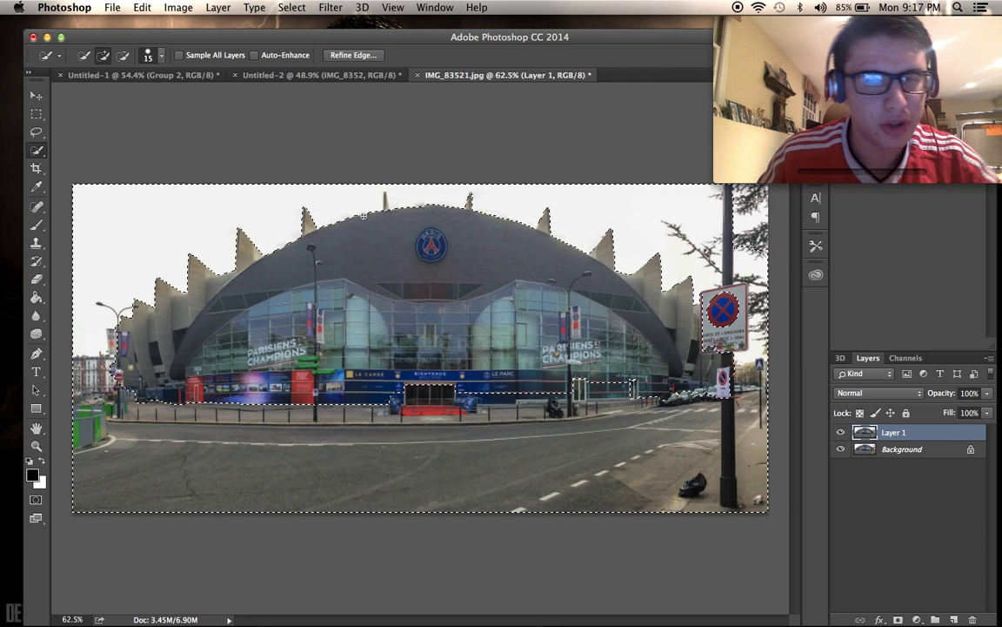
{"action": "left_click", "coordinate": [122, 55]}
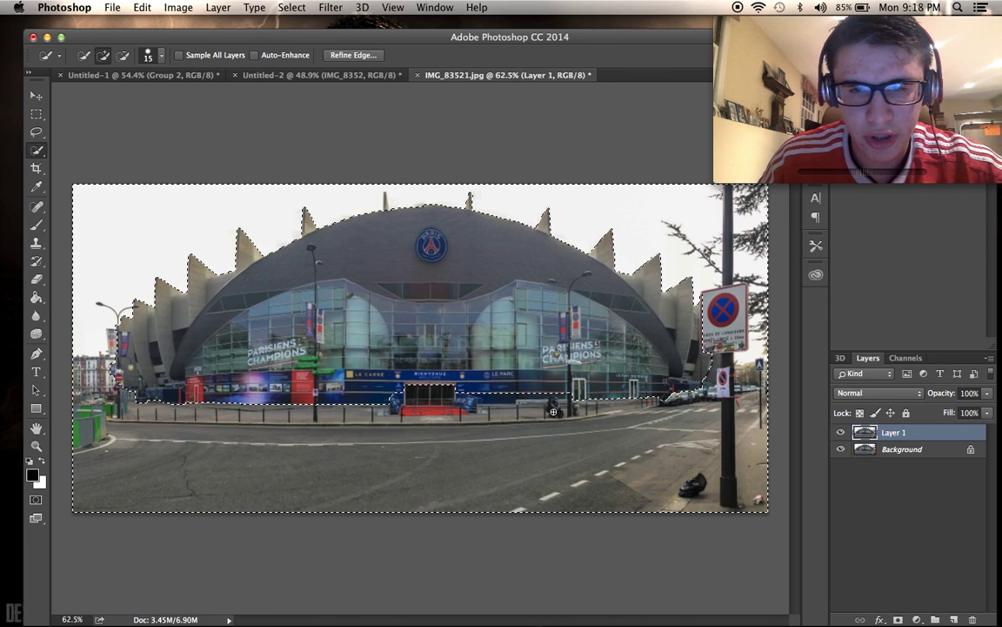
{"action": "left_click", "coordinate": [123, 54]}
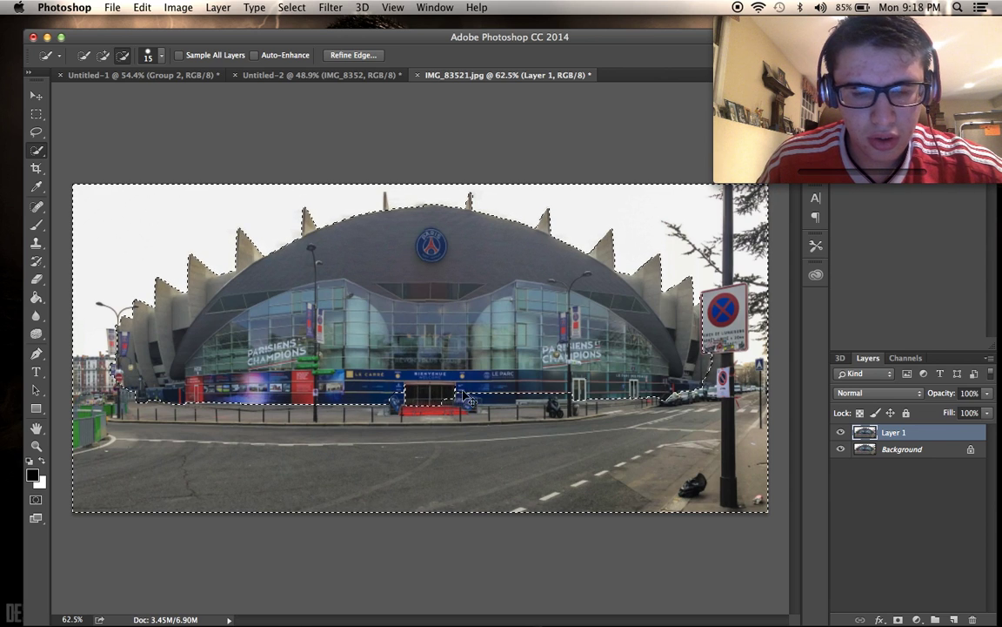
{"action": "right_click", "coordinate": [444, 352]}
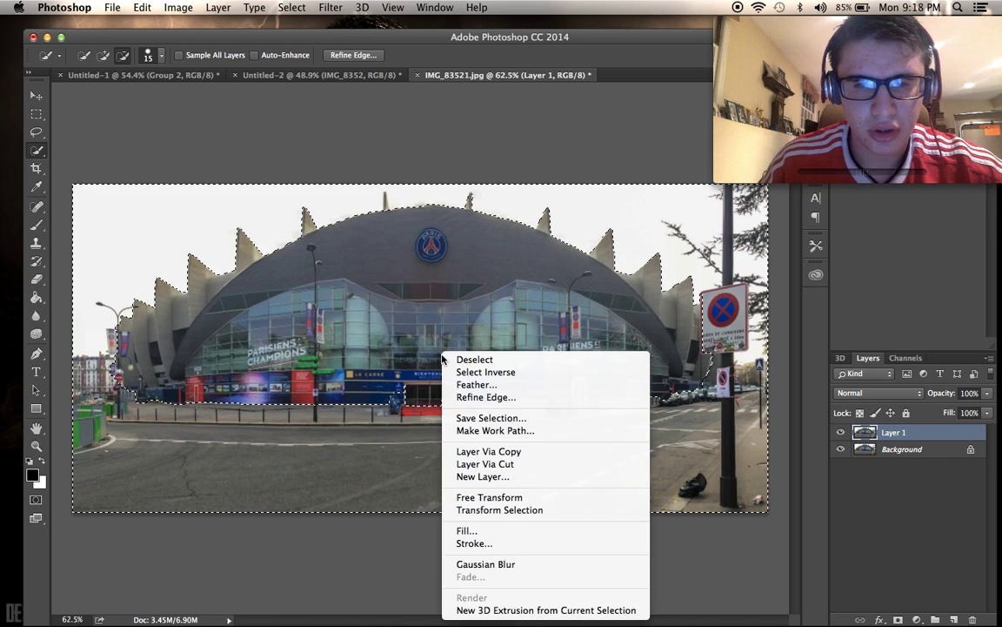
{"action": "left_click", "coordinate": [480, 397]}
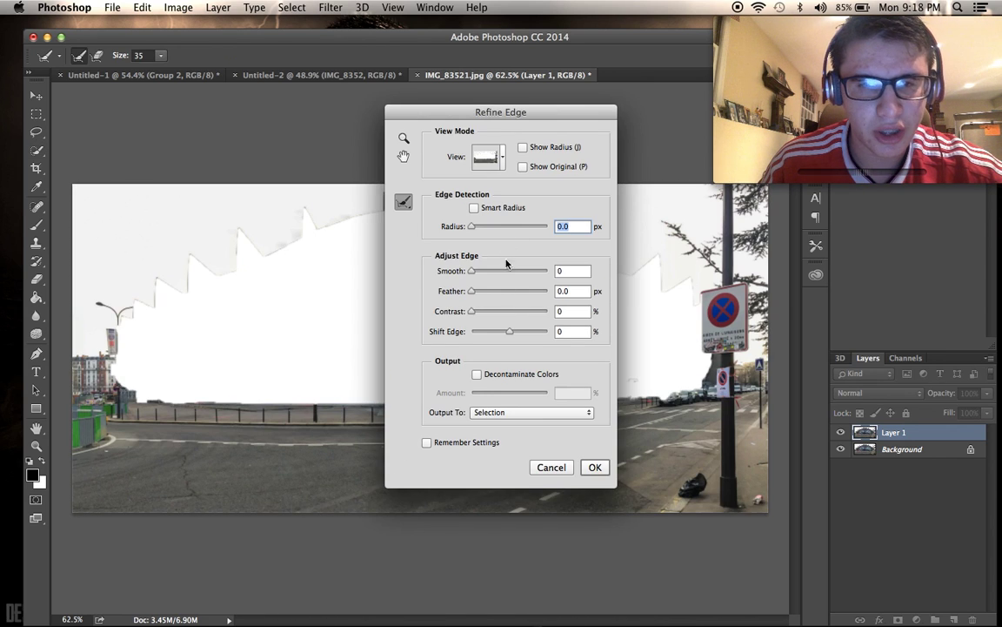
{"action": "left_click", "coordinate": [550, 468]}
Subtract the thin roof spike from the selection and refine the selection edge with Smooth 7 and Radius 1.4 px.
{"action": "scroll", "coordinate": [376, 180], "scroll_direction": "up", "scroll_amount": 5}
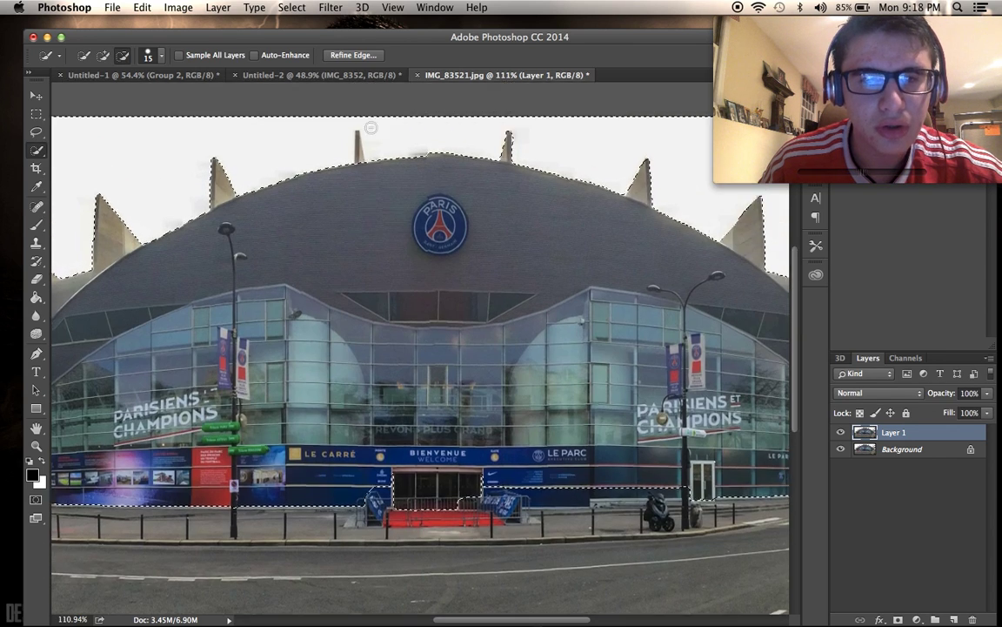
{"action": "scroll", "coordinate": [374, 174], "scroll_direction": "up", "scroll_amount": 1}
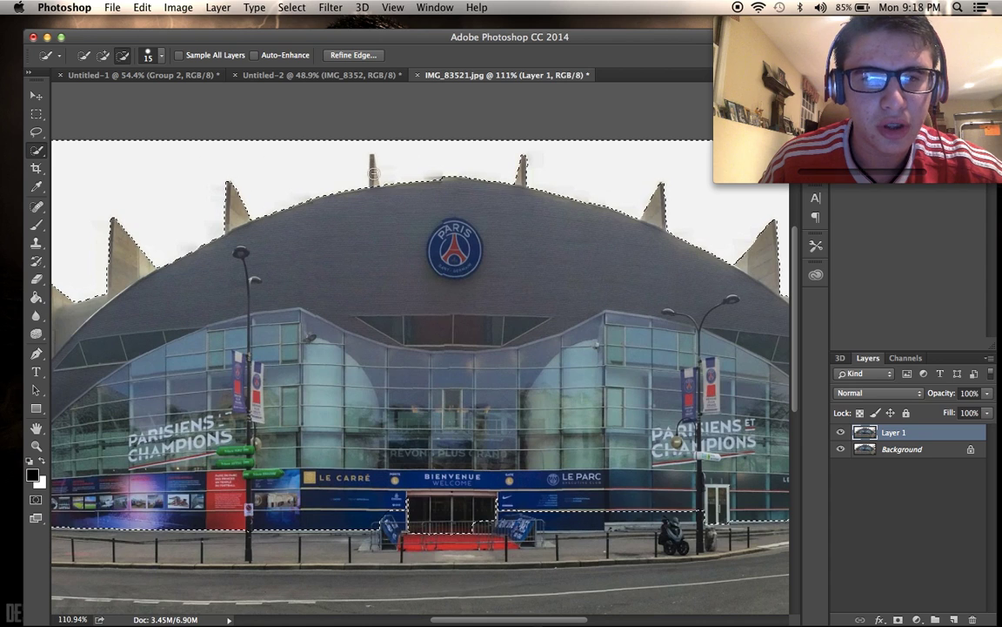
{"action": "scroll", "coordinate": [420, 236], "scroll_direction": "down", "scroll_amount": 3}
{"action": "right_click", "coordinate": [420, 237]}
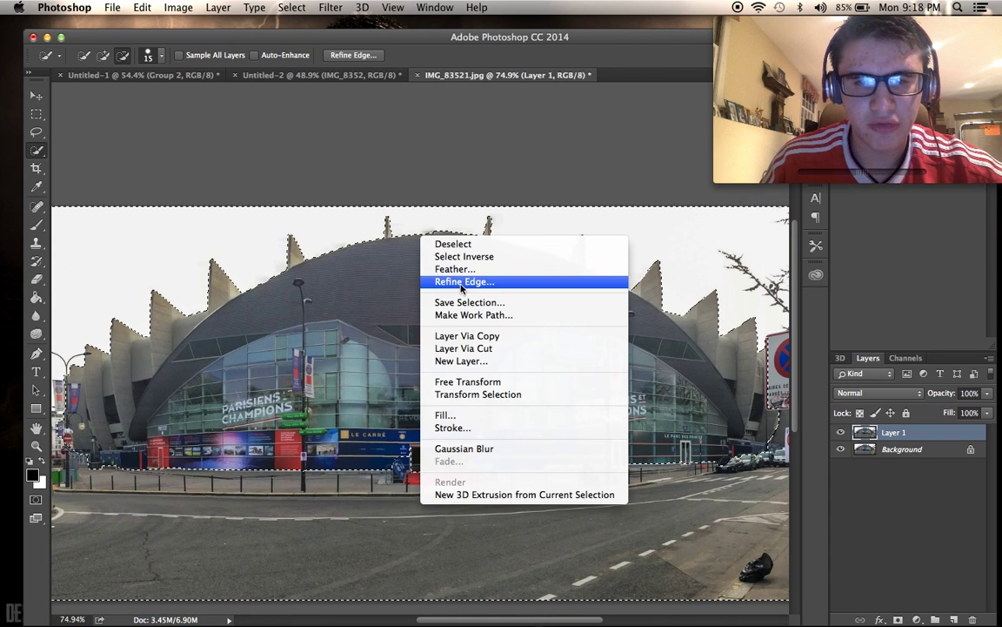
{"action": "left_click", "coordinate": [464, 281]}
{"action": "left_click_drag", "start_coordinate": [472, 270], "coordinate": [478, 273]}
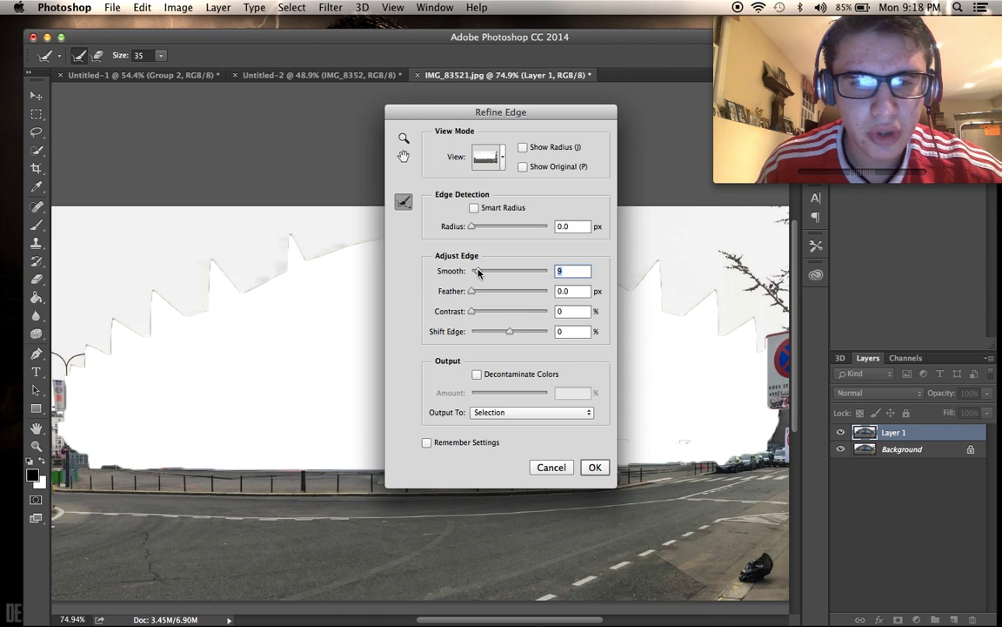
{"action": "left_click_drag", "start_coordinate": [472, 226], "coordinate": [476, 228]}
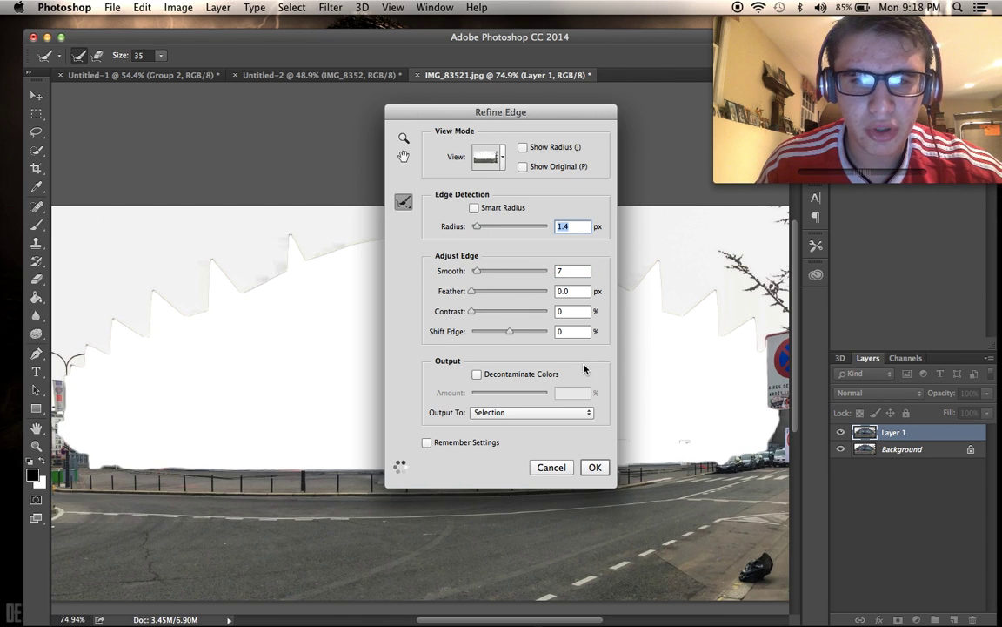
{"action": "left_click", "coordinate": [597, 470]}
Cut the selected surroundings out of the duplicated stadium layer and hide the Background layer.
{"action": "scroll", "coordinate": [454, 465], "scroll_direction": "down", "scroll_amount": 3}
{"action": "key", "text": "super+x"}
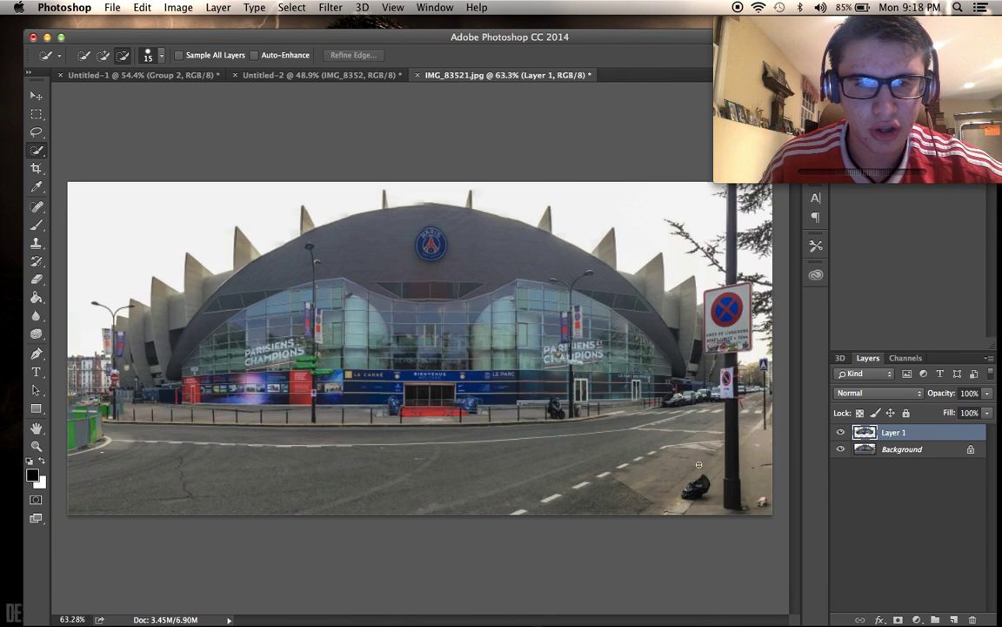
{"action": "left_click", "coordinate": [840, 449]}
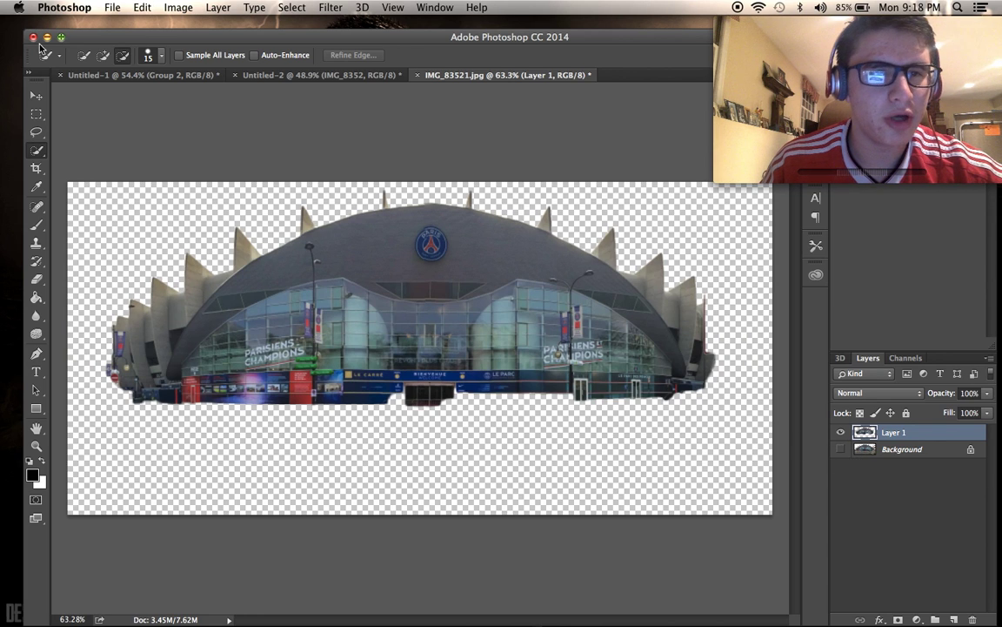
Move the stadium cutout into the Untitled-2 document and delete the original IMG_8352 layer there.
{"action": "left_click", "coordinate": [36, 95]}
{"action": "left_click_drag", "start_coordinate": [292, 173], "coordinate": [361, 183]}
{"action": "left_click", "coordinate": [916, 454]}
{"action": "key", "text": "Delete"}
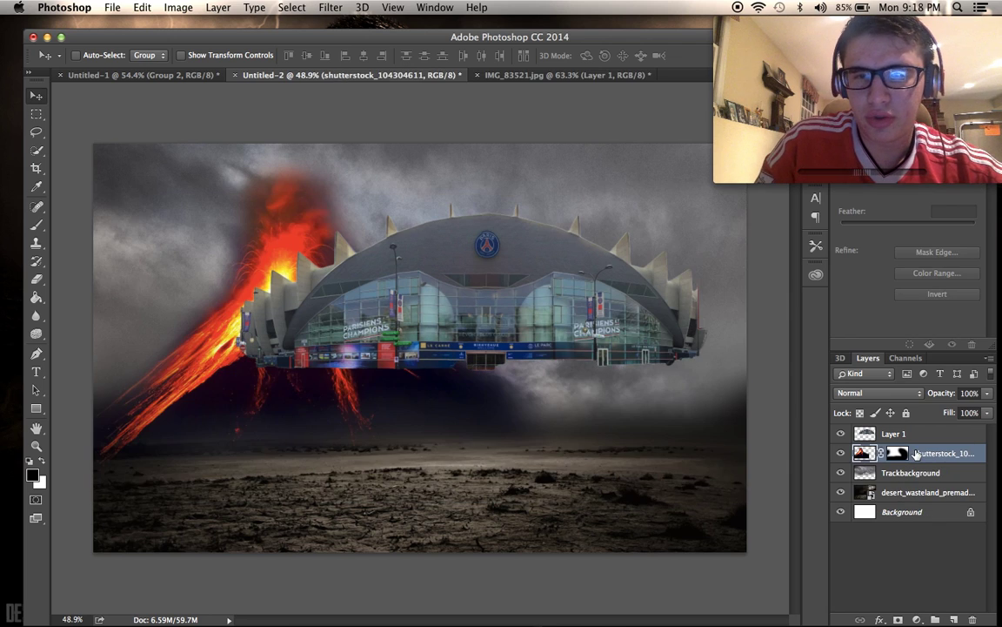
Move the stadium cutout down and right so its base stands on the desert horizon beside the volcano.
{"action": "left_click", "coordinate": [893, 433]}
{"action": "left_click_drag", "start_coordinate": [608, 399], "coordinate": [669, 484]}
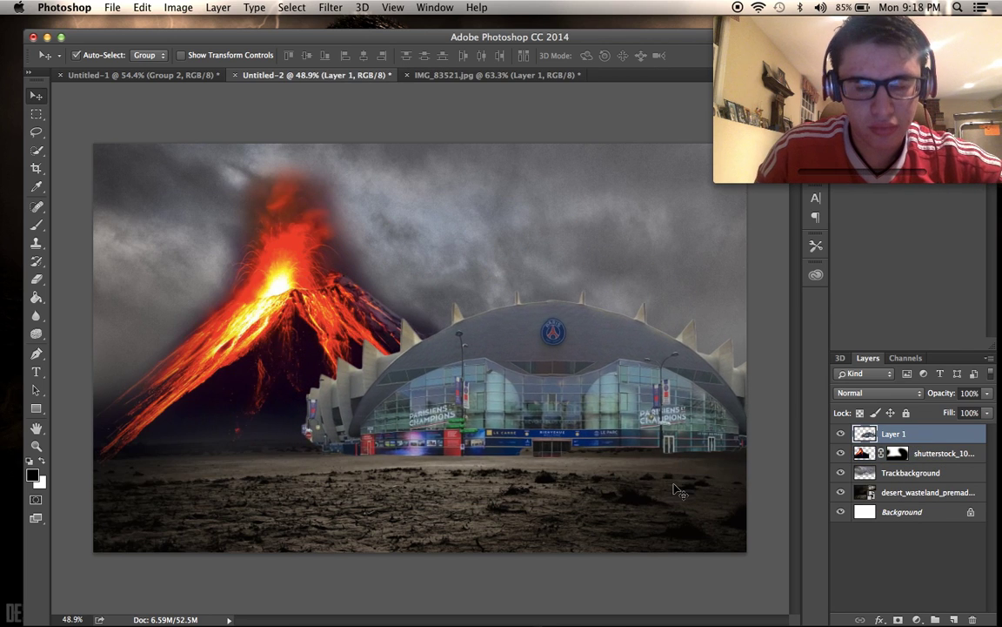
Enlarge the stadium layer and shift it right so it extends beyond the canvas edge, leaving the volcano clear.
{"action": "key", "text": "ctrl+t"}
{"action": "left_click_drag", "start_coordinate": [293, 287], "coordinate": [208, 263]}
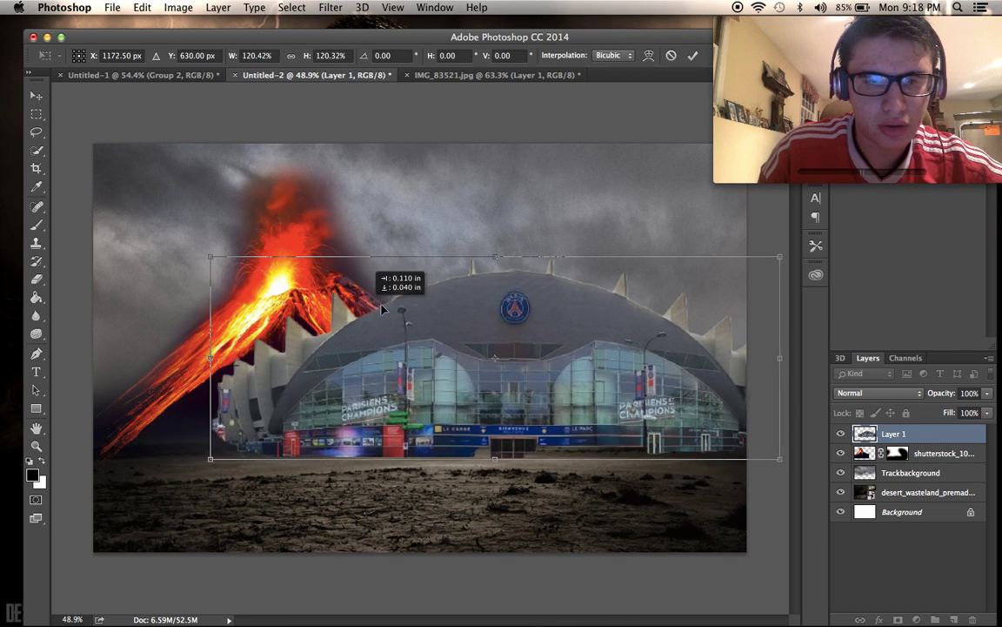
{"action": "left_click_drag", "start_coordinate": [365, 315], "coordinate": [530, 309]}
{"action": "left_click_drag", "start_coordinate": [378, 255], "coordinate": [337, 239]}
{"action": "left_click_drag", "start_coordinate": [489, 299], "coordinate": [534, 298]}
{"action": "key", "text": "Return"}
{"action": "scroll", "coordinate": [535, 297], "scroll_direction": "up", "scroll_amount": 2}
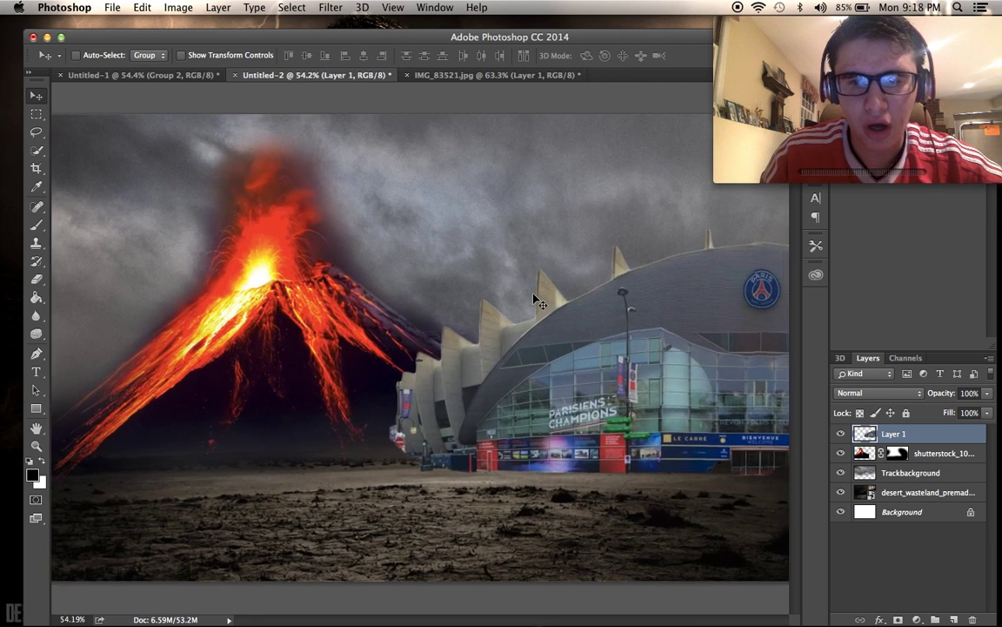
{"action": "scroll", "coordinate": [534, 298], "scroll_direction": "down", "scroll_amount": 2}
{"action": "mouse_move", "coordinate": [178, 617]}
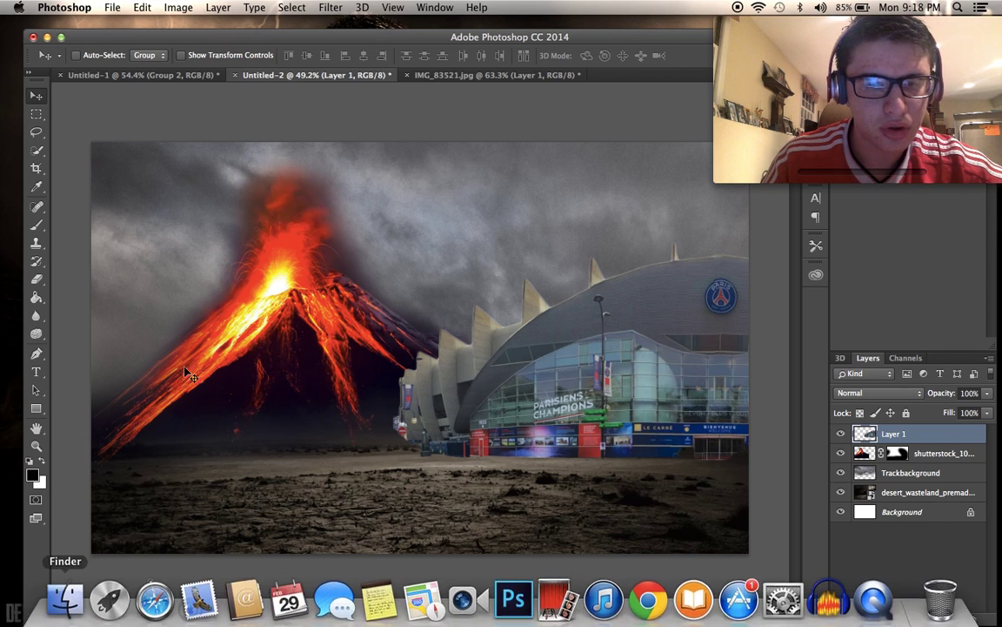
{"action": "left_click", "coordinate": [154, 72]}
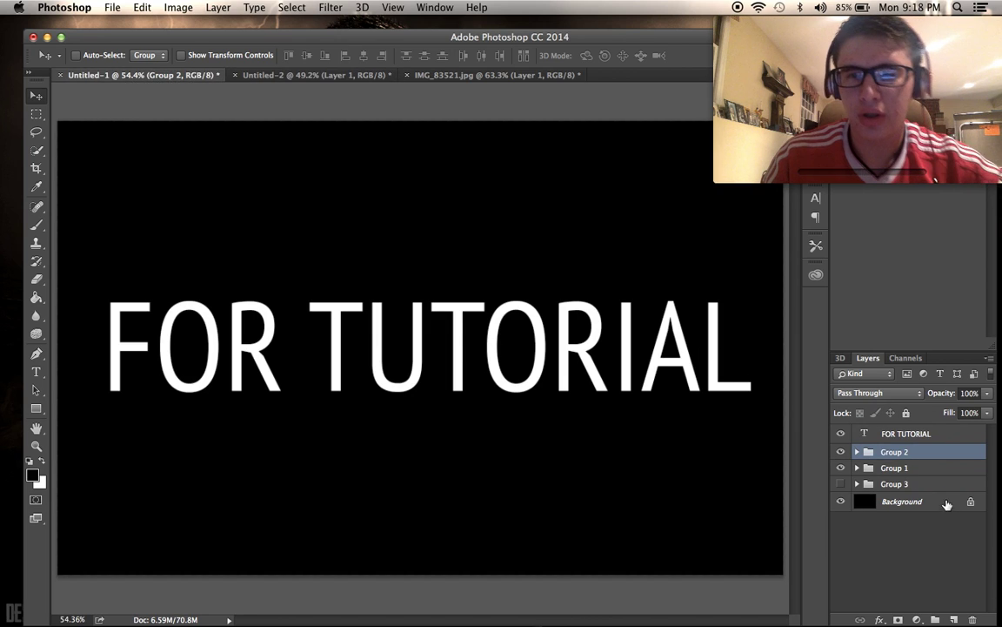
{"action": "left_click", "coordinate": [925, 470]}
{"action": "left_click", "coordinate": [472, 71]}
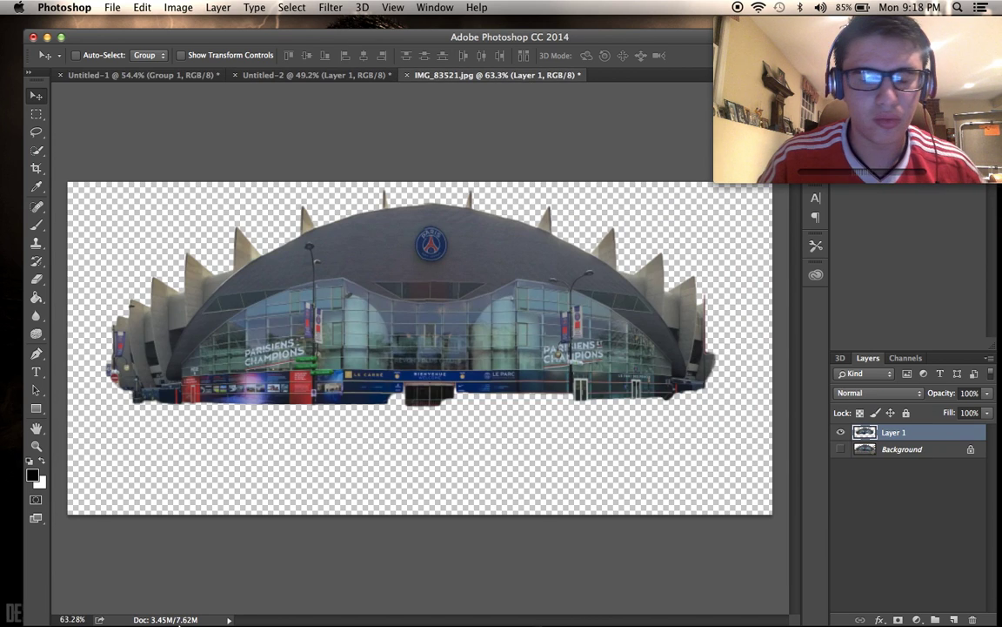
{"action": "left_click", "coordinate": [296, 75]}
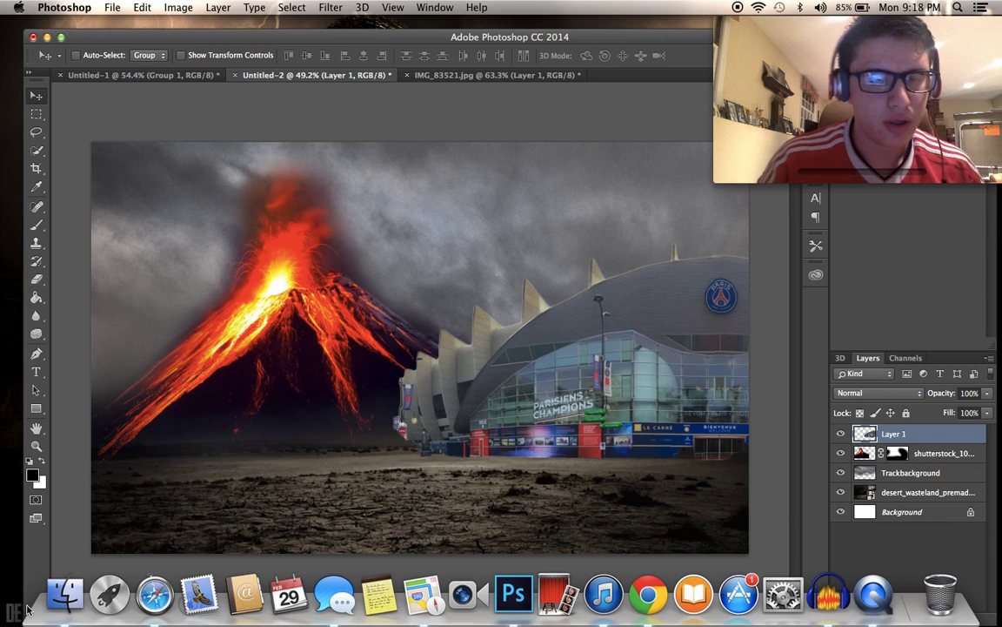
Place DI-MARIA.png from the Downloads folder into the Untitled-2 document as the topmost layer.
{"action": "left_click", "coordinate": [65, 599]}
{"action": "key", "text": "Down"}
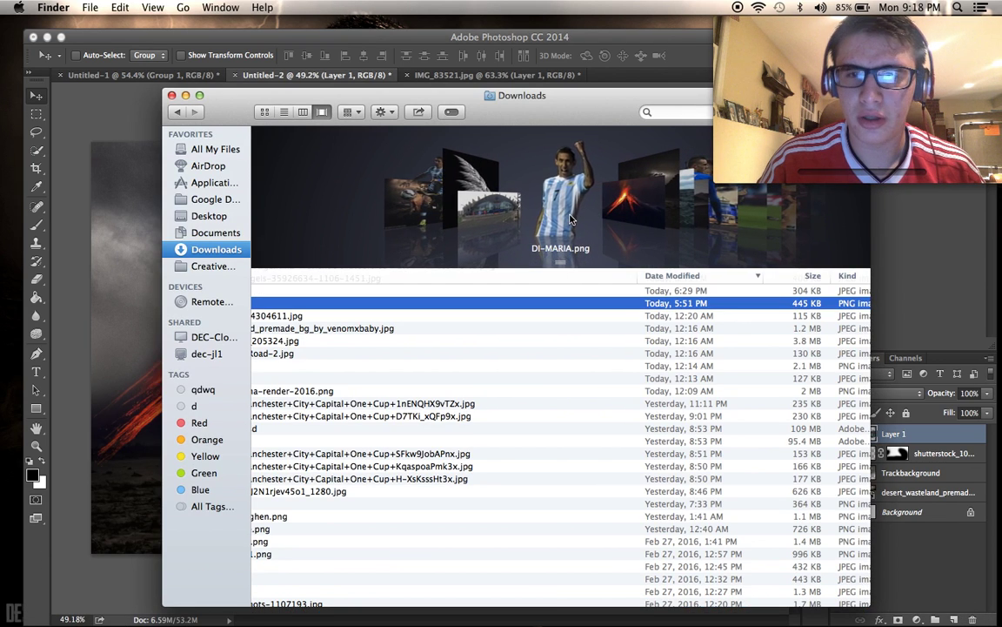
{"action": "left_click_drag", "start_coordinate": [300, 219], "coordinate": [110, 261]}
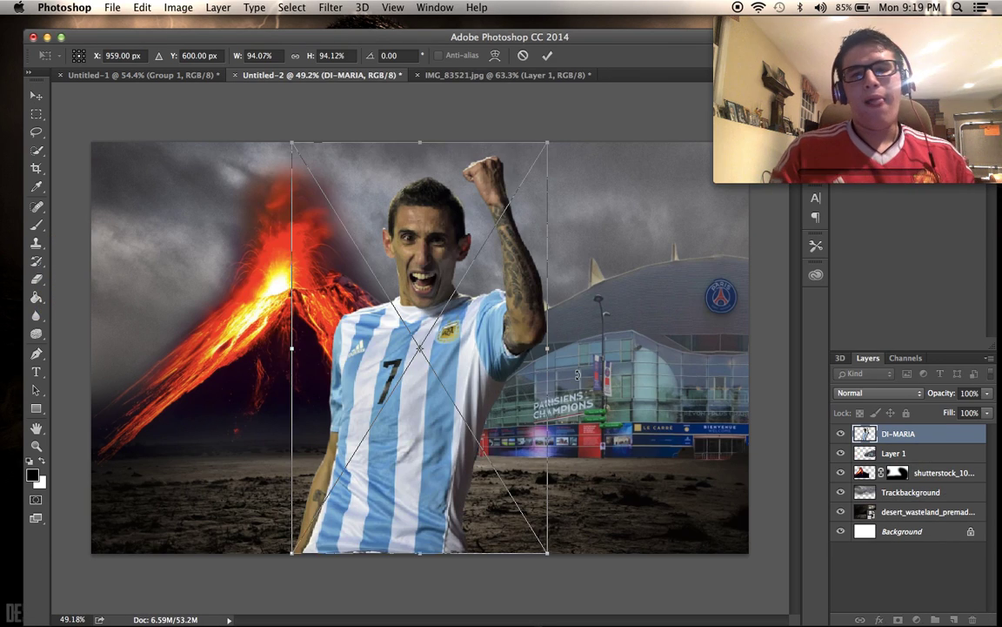
{"action": "key", "text": "Return"}
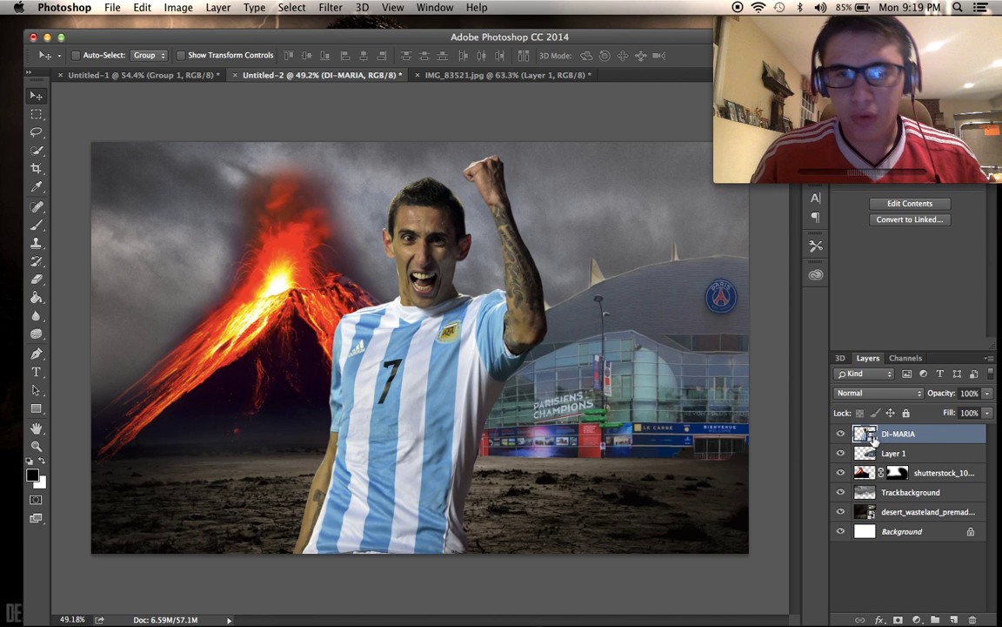
Open the DI-MARIA smart object's contents and apply Topaz DeNoise 5 with the JPEG - moderate preset and Overall Strength 0.08.
{"action": "double_click", "coordinate": [864, 433]}
{"action": "left_click", "coordinate": [361, 7]}
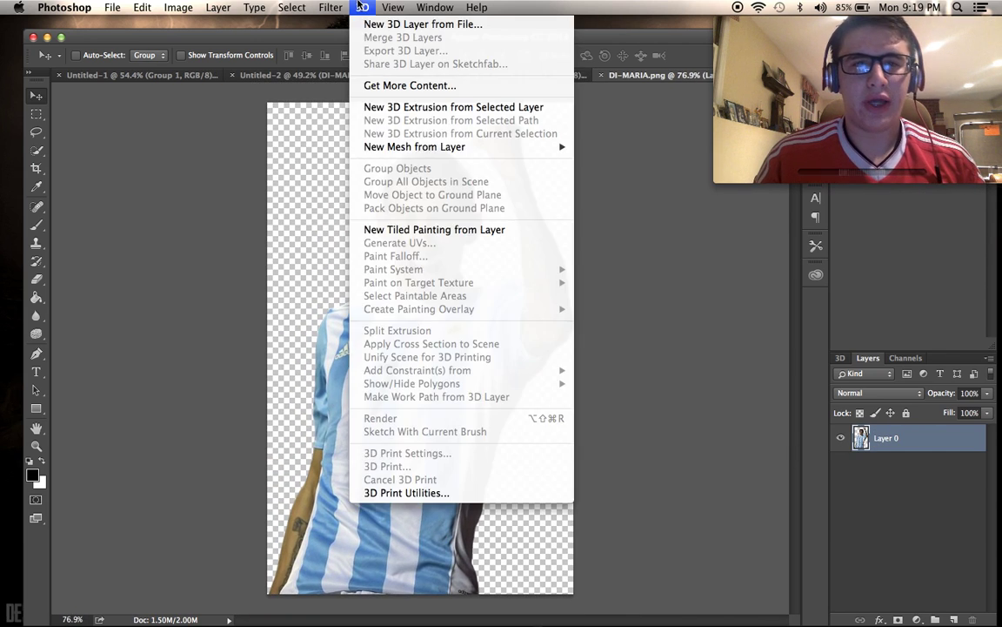
{"action": "mouse_move", "coordinate": [331, 7]}
{"action": "mouse_move", "coordinate": [374, 332]}
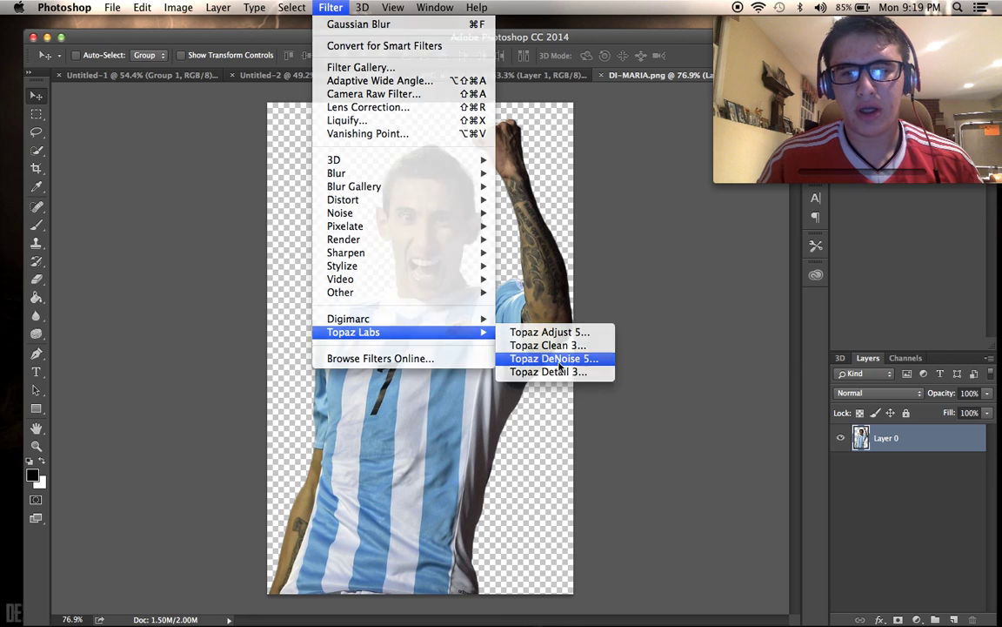
{"action": "left_click", "coordinate": [560, 364]}
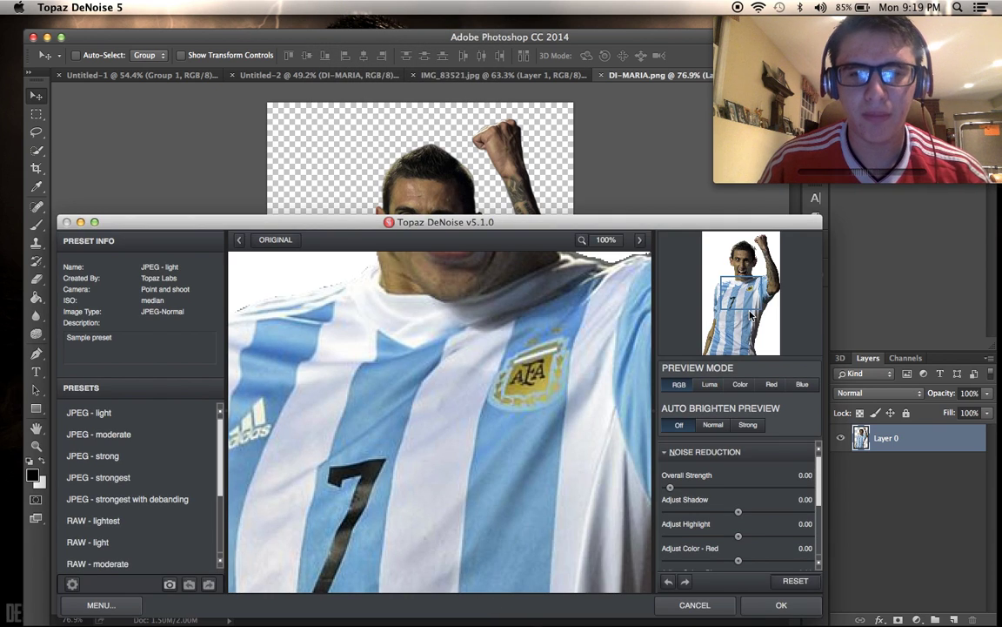
{"action": "left_click_drag", "start_coordinate": [751, 316], "coordinate": [749, 280]}
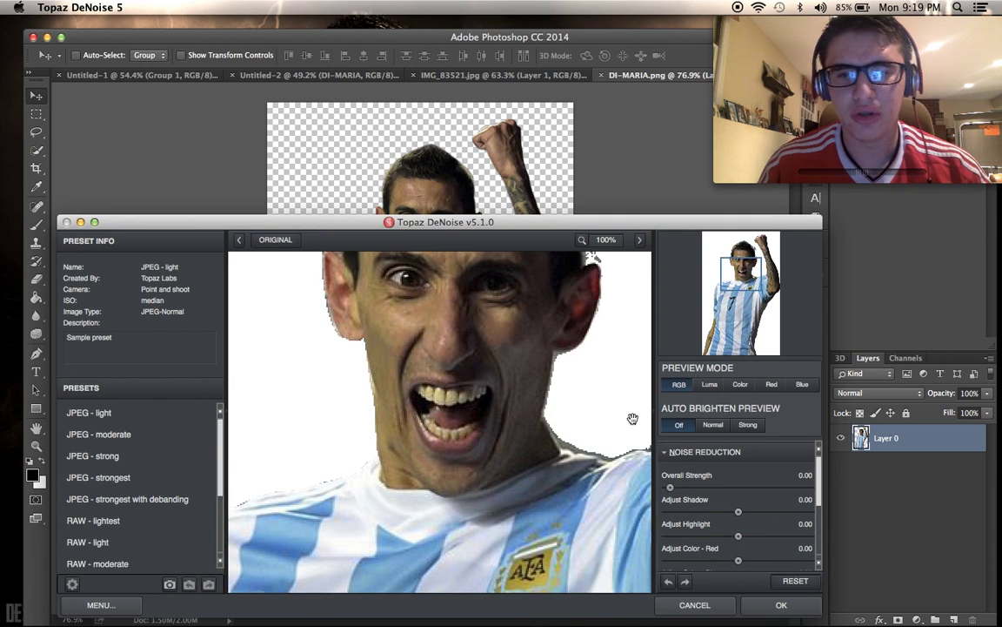
{"action": "left_click", "coordinate": [157, 434]}
{"action": "left_click_drag", "start_coordinate": [693, 489], "coordinate": [684, 488]}
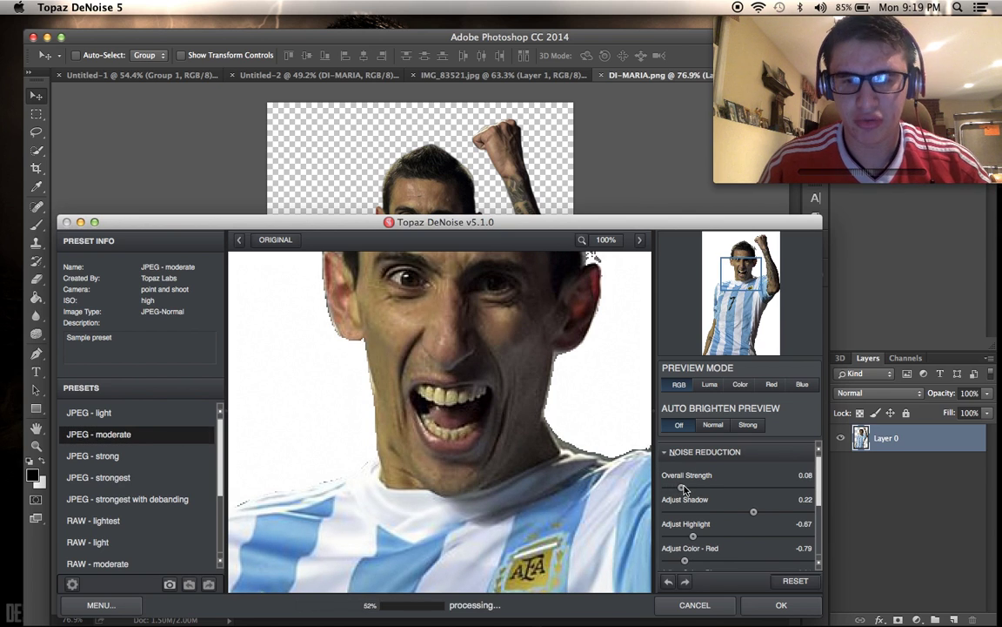
{"action": "left_click_drag", "start_coordinate": [762, 350], "coordinate": [764, 335]}
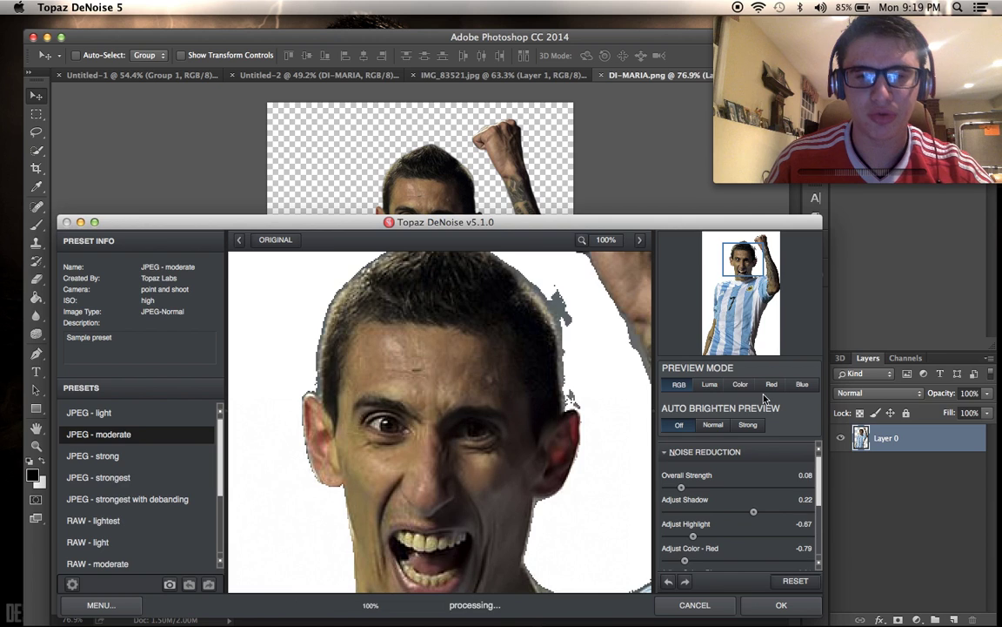
{"action": "left_click", "coordinate": [782, 604]}
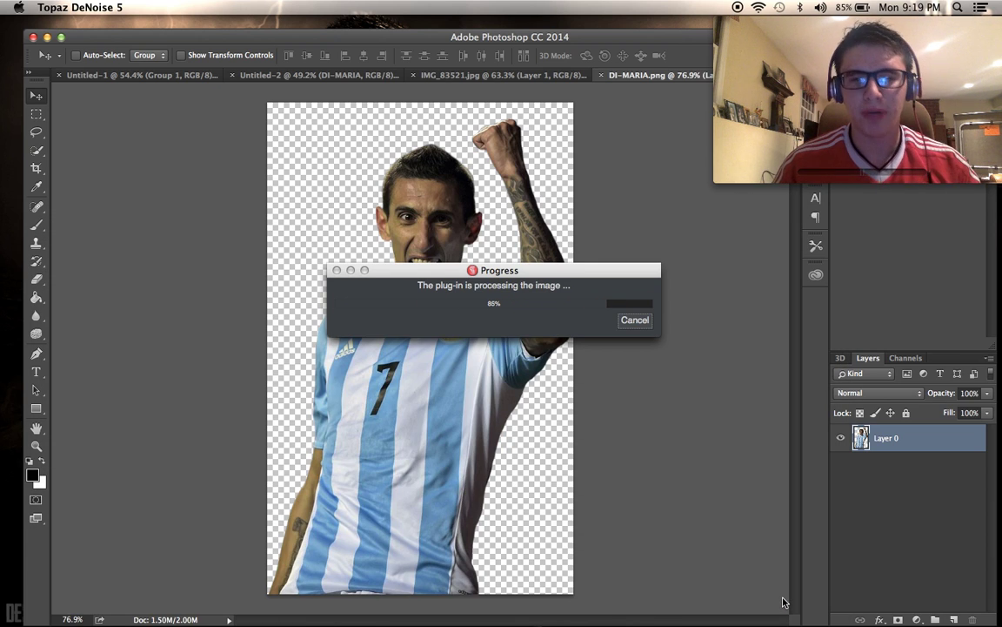
Apply Topaz Adjust 5 to the player with the HDR preset Dynamic Pop and Overall Transparency 0.66.
{"action": "scroll", "coordinate": [637, 414], "scroll_direction": "up", "scroll_amount": 3}
{"action": "key", "text": "super+0"}
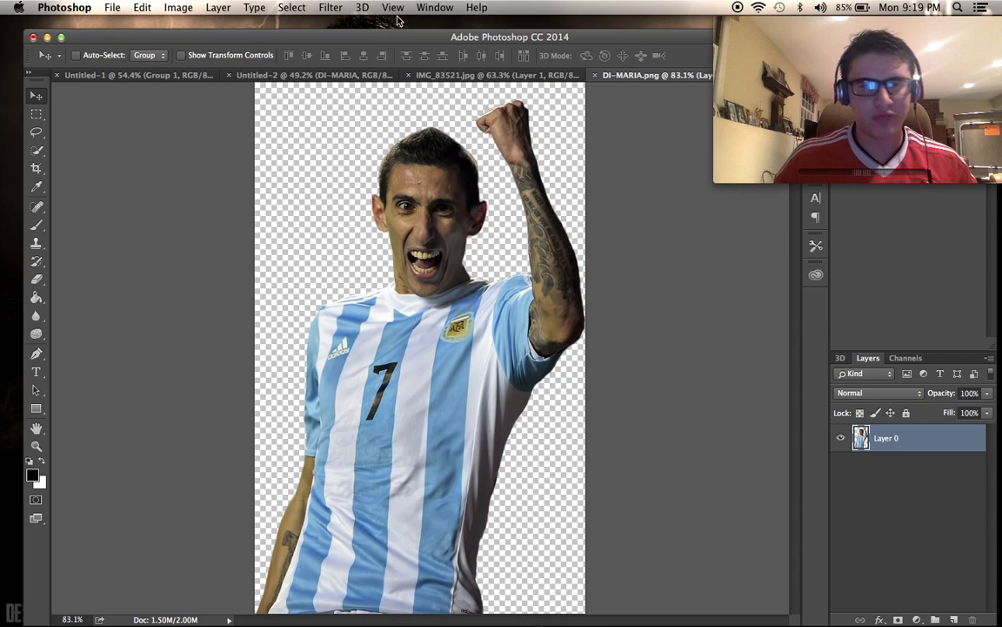
{"action": "left_click", "coordinate": [330, 7]}
{"action": "mouse_move", "coordinate": [469, 336]}
{"action": "left_click", "coordinate": [520, 333]}
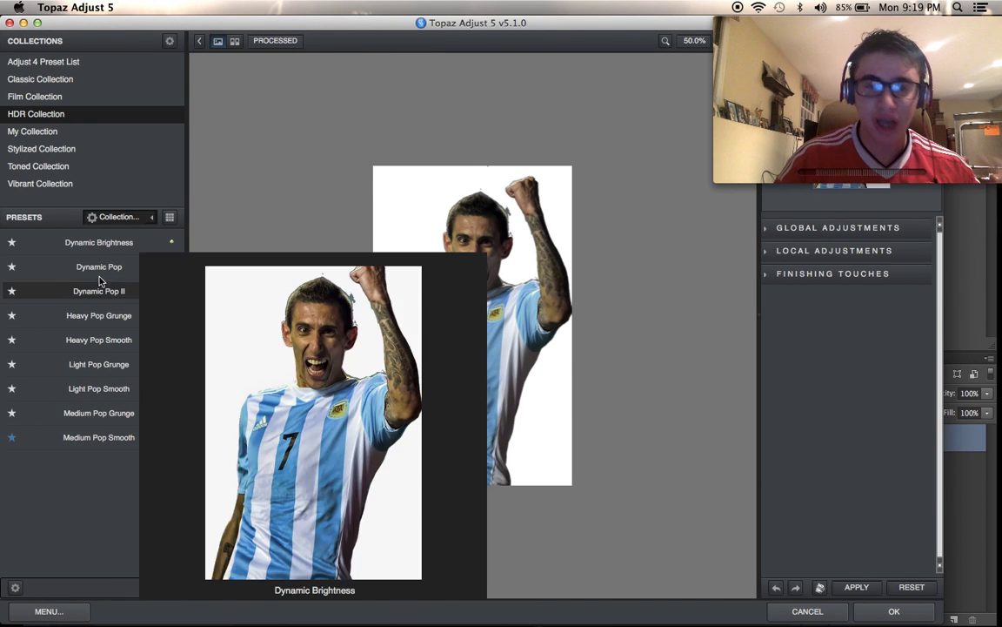
{"action": "left_click", "coordinate": [98, 266]}
{"action": "left_click", "coordinate": [870, 479]}
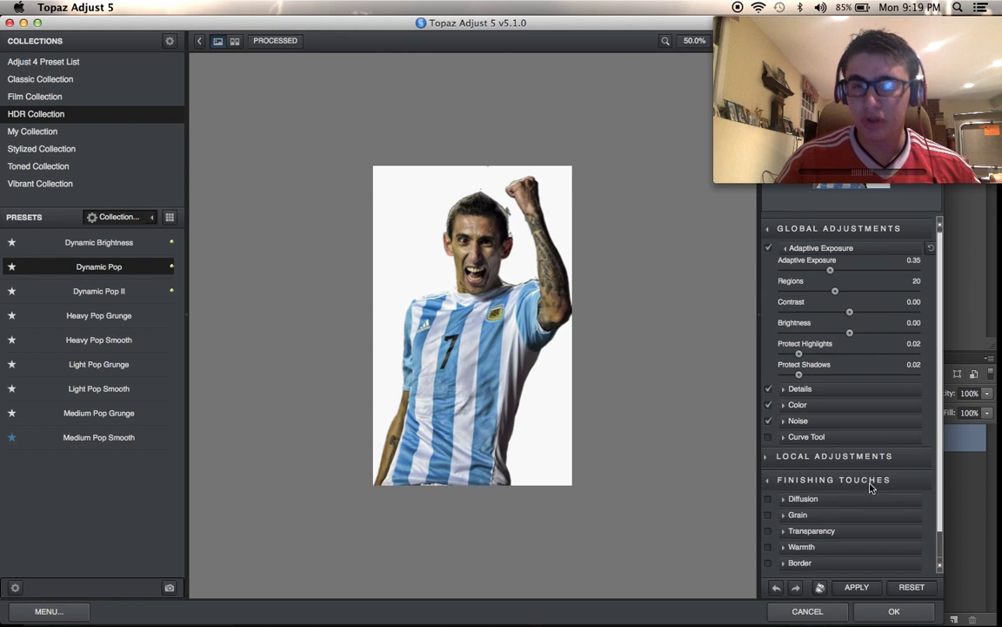
{"action": "scroll", "coordinate": [872, 485], "scroll_direction": "down", "scroll_amount": 1}
{"action": "left_click", "coordinate": [841, 512]}
{"action": "left_click", "coordinate": [870, 536]}
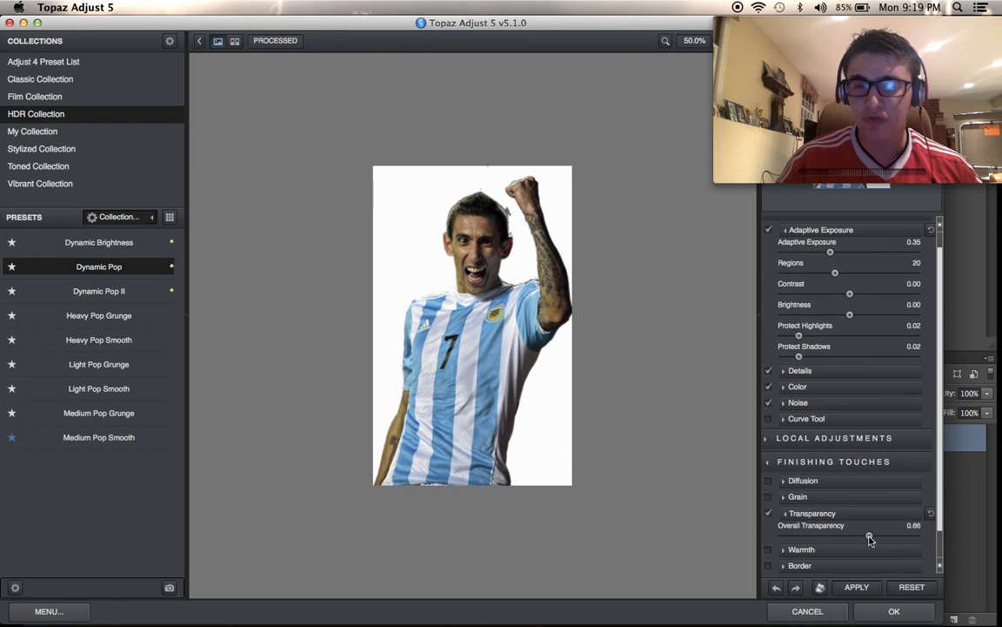
{"action": "left_click", "coordinate": [889, 610]}
Start Topaz Clean 3 on the player with the Curly Smooth preset from the Stylized Edges Collection.
{"action": "scroll", "coordinate": [613, 471], "scroll_direction": "down", "scroll_amount": 2}
{"action": "scroll", "coordinate": [613, 471], "scroll_direction": "up", "scroll_amount": 3}
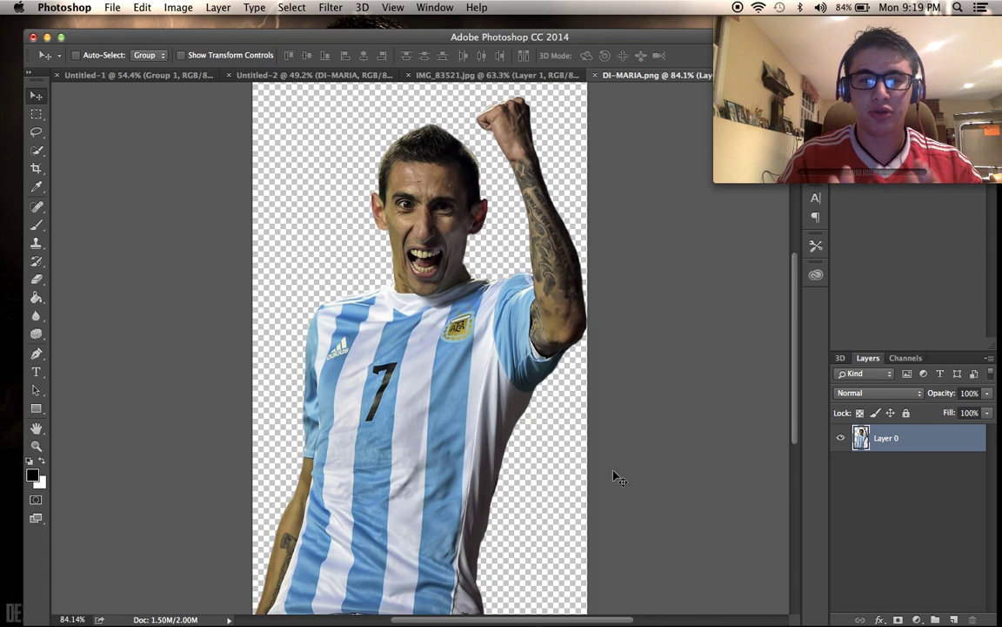
{"action": "left_click", "coordinate": [330, 7]}
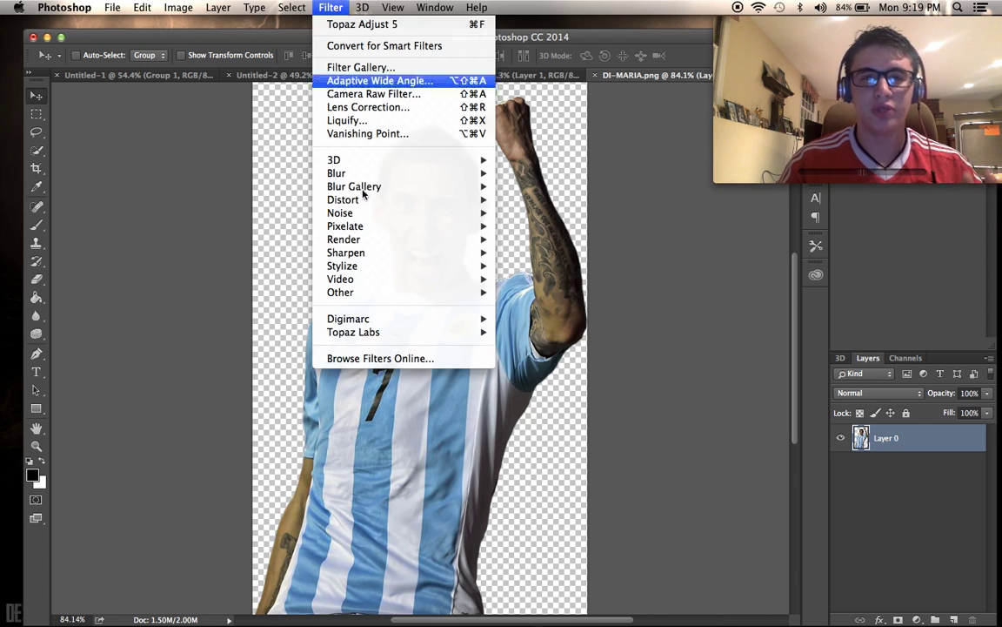
{"action": "mouse_move", "coordinate": [435, 333]}
{"action": "left_click", "coordinate": [513, 343]}
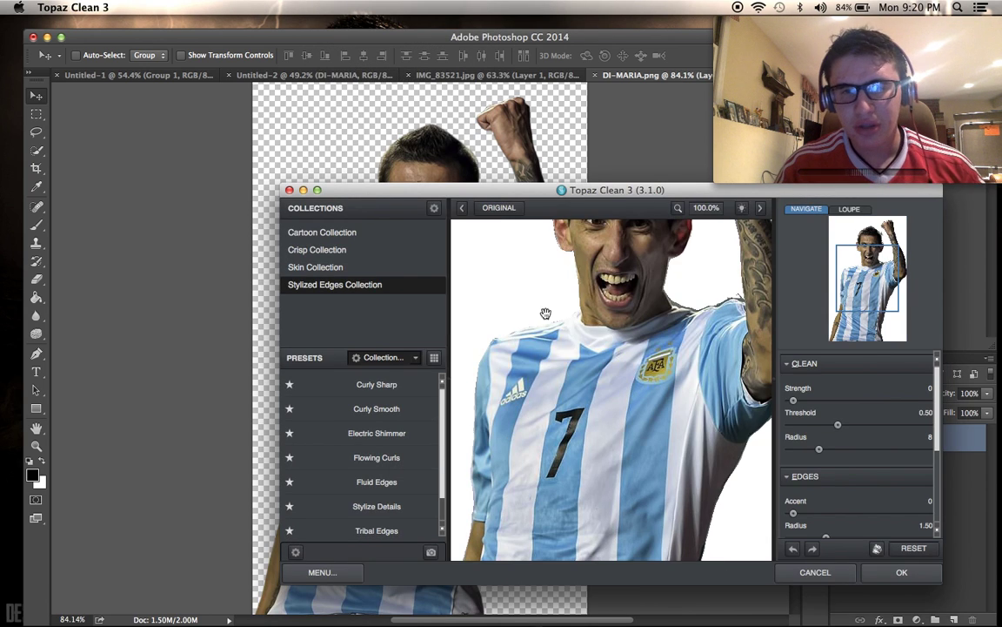
{"action": "left_click", "coordinate": [867, 248]}
{"action": "left_click", "coordinate": [409, 406]}
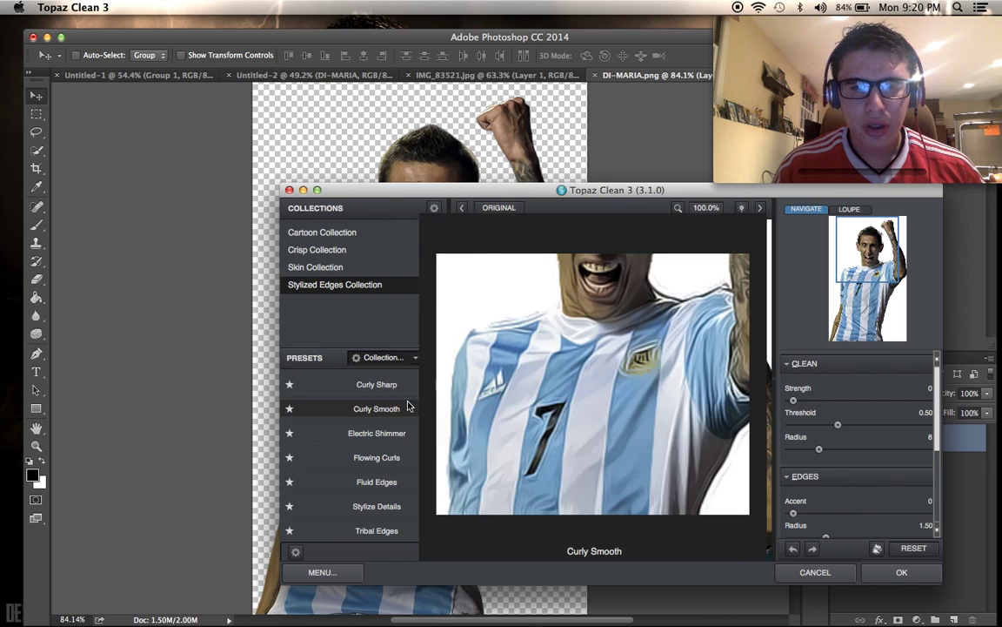
{"action": "left_click_drag", "start_coordinate": [811, 424], "coordinate": [711, 424]}
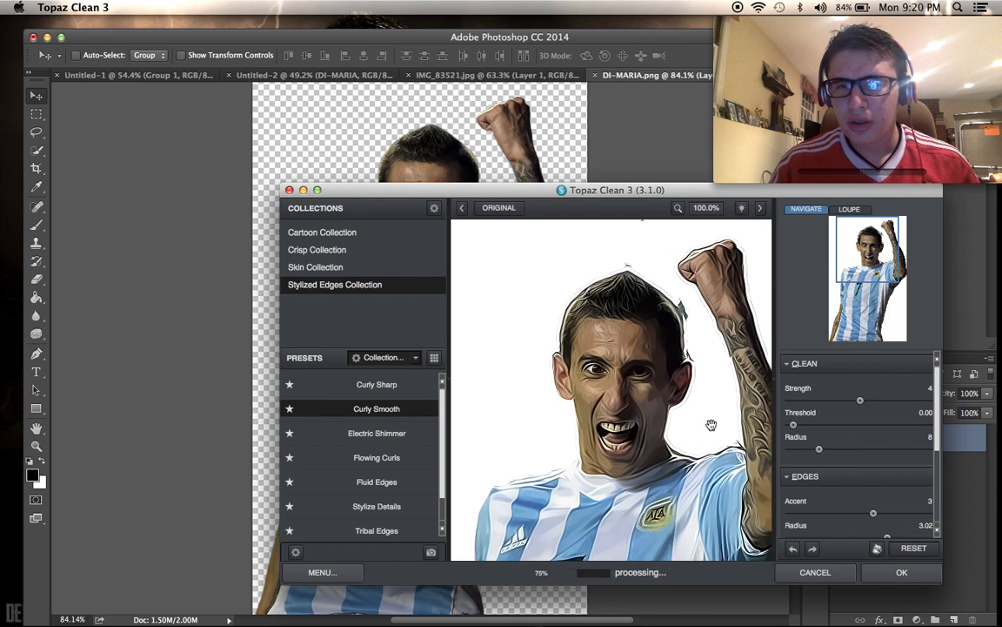
Set the Clean Strength to 3 and the Edges Accent to 2, Radius 2.71 and Sharpness 0.48, and apply the filter.
{"action": "scroll", "coordinate": [882, 466], "scroll_direction": "down", "scroll_amount": 3}
{"action": "left_click_drag", "start_coordinate": [886, 473], "coordinate": [809, 500]}
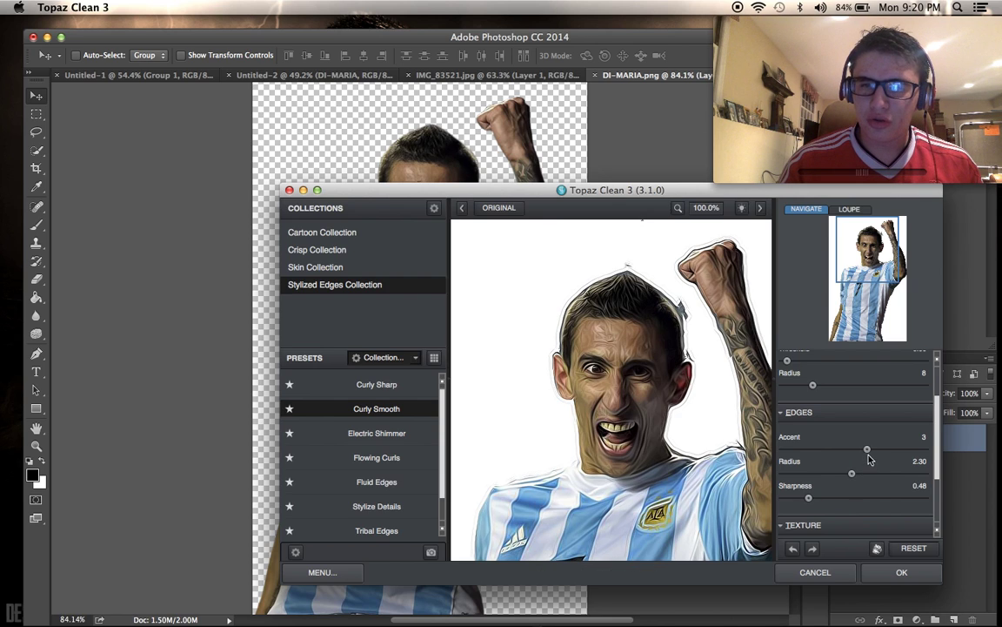
{"action": "scroll", "coordinate": [915, 430], "scroll_direction": "up", "scroll_amount": 2}
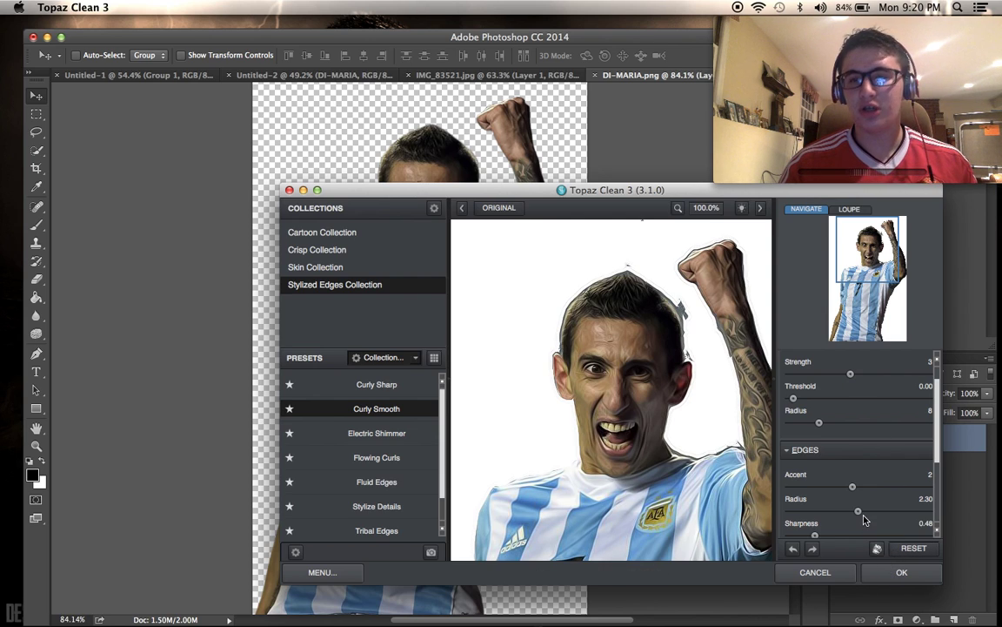
{"action": "left_click_drag", "start_coordinate": [858, 511], "coordinate": [875, 512]}
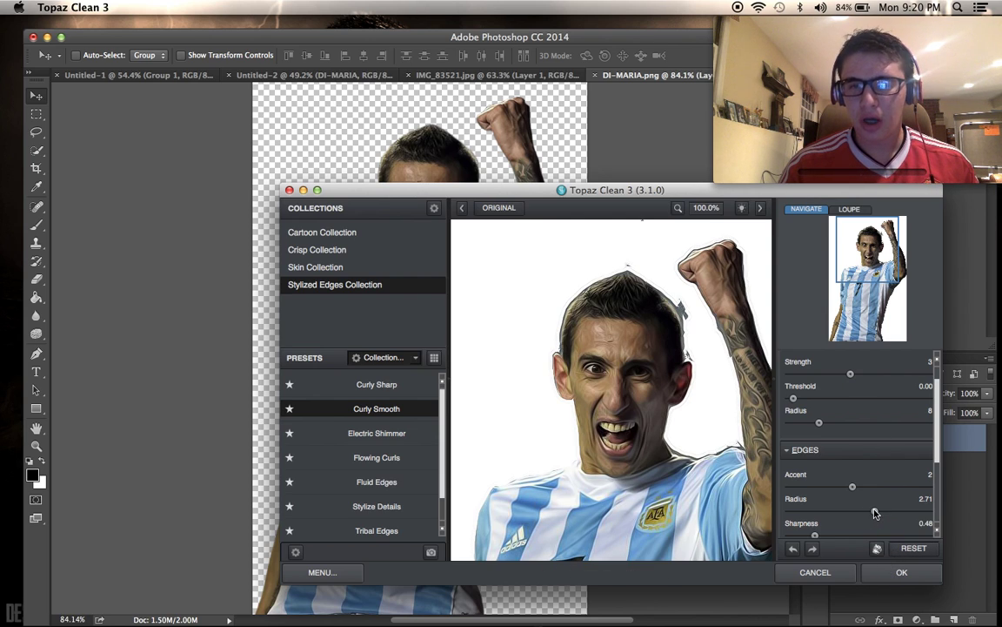
{"action": "left_click", "coordinate": [899, 574]}
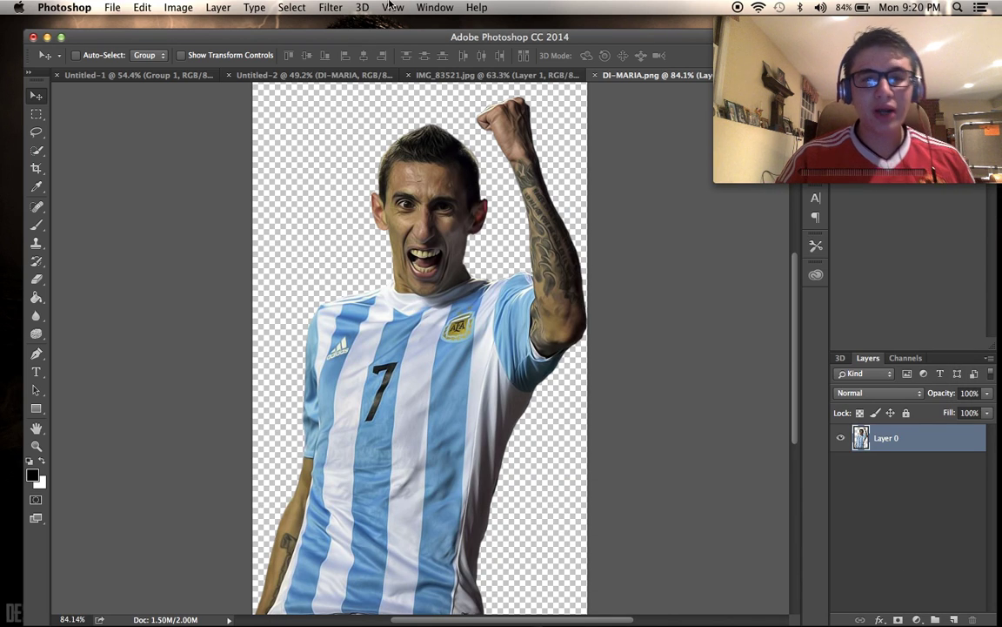
Apply Topaz Detail 3 to the player with the Creative Detail preset Overall Detail Light I.
{"action": "left_click", "coordinate": [332, 7]}
{"action": "mouse_move", "coordinate": [470, 332]}
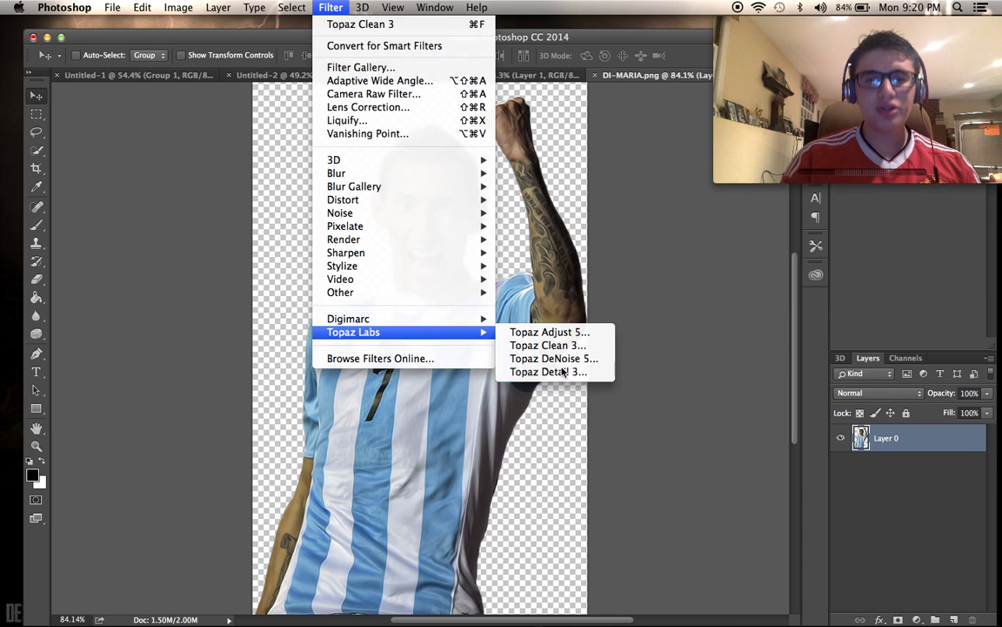
{"action": "left_click", "coordinate": [557, 372]}
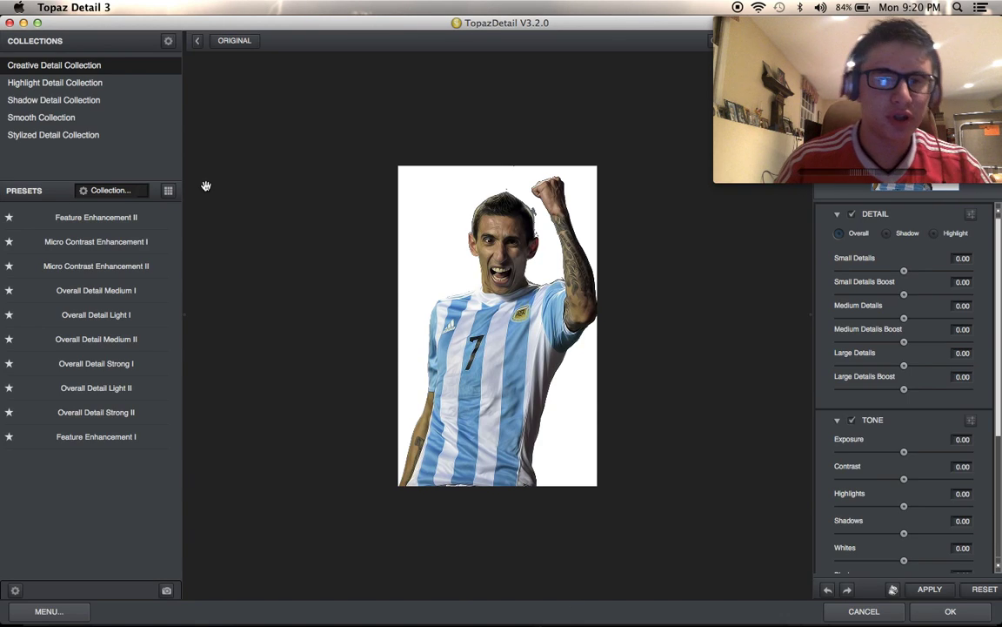
{"action": "left_click", "coordinate": [119, 316]}
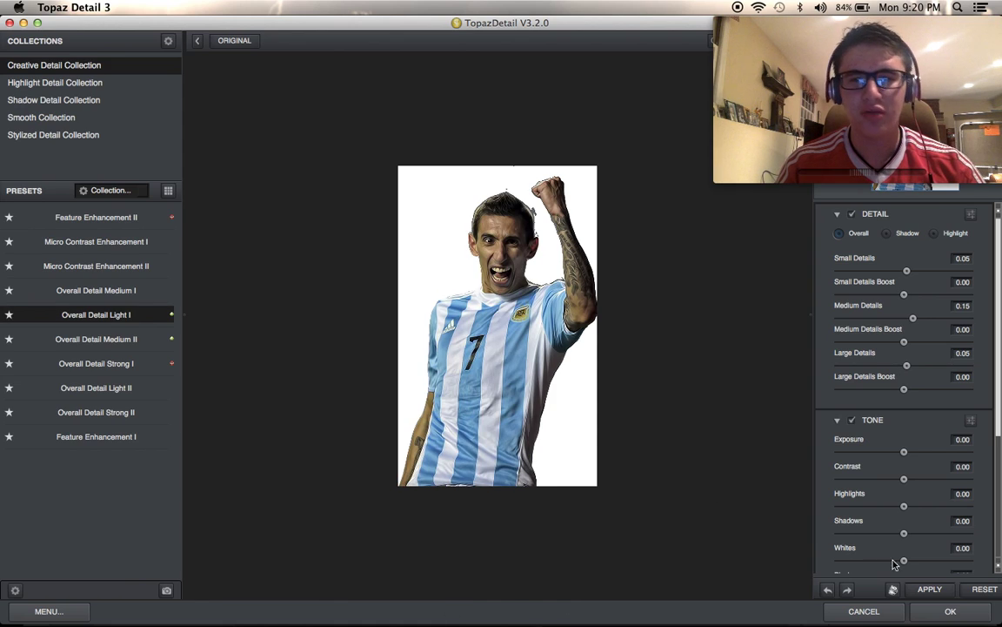
{"action": "left_click", "coordinate": [950, 612]}
Copy the filtered player cutout from DI-MARIA.png into Untitled-2 and delete the old DI-MARIA layer there.
{"action": "scroll", "coordinate": [627, 418], "scroll_direction": "up", "scroll_amount": 5}
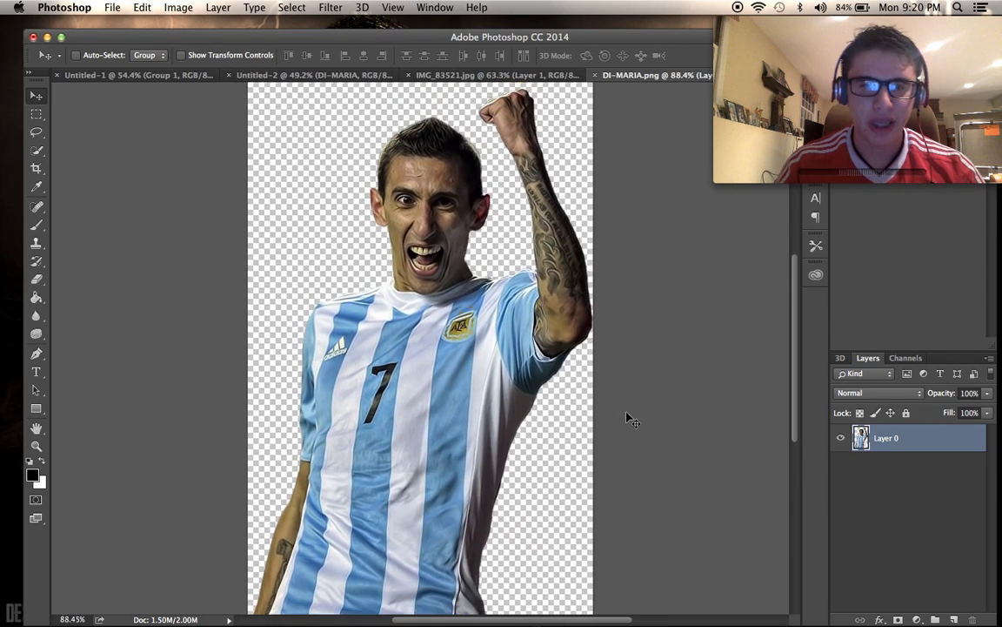
{"action": "scroll", "coordinate": [627, 414], "scroll_direction": "down", "scroll_amount": 2}
{"action": "scroll", "coordinate": [525, 320], "scroll_direction": "up", "scroll_amount": 1}
{"action": "scroll", "coordinate": [527, 324], "scroll_direction": "up", "scroll_amount": 1}
{"action": "scroll", "coordinate": [511, 264], "scroll_direction": "down", "scroll_amount": 2}
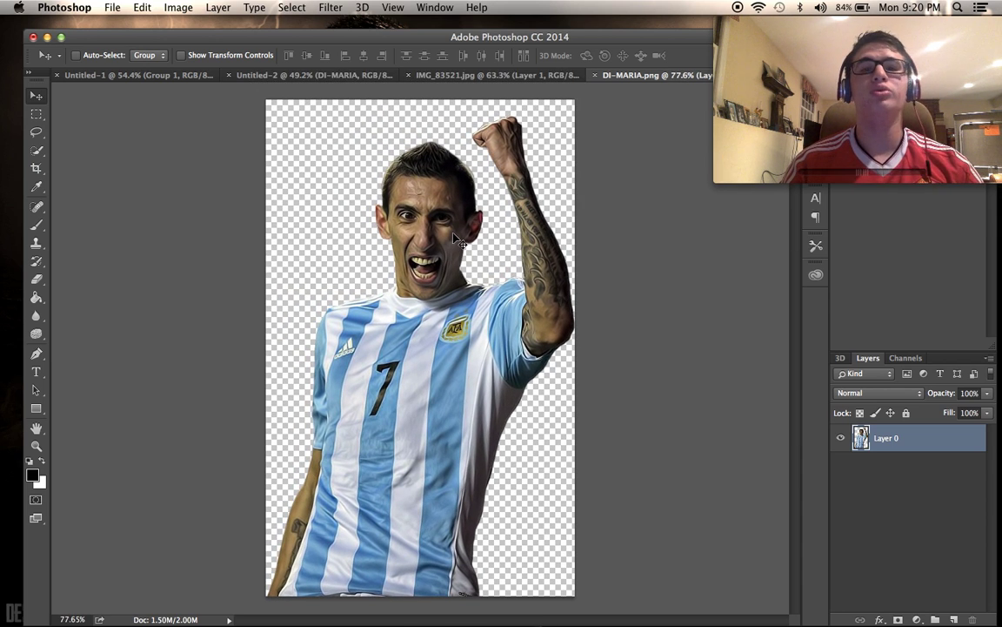
{"action": "left_click_drag", "start_coordinate": [409, 212], "coordinate": [161, 66]}
{"action": "left_click", "coordinate": [179, 76]}
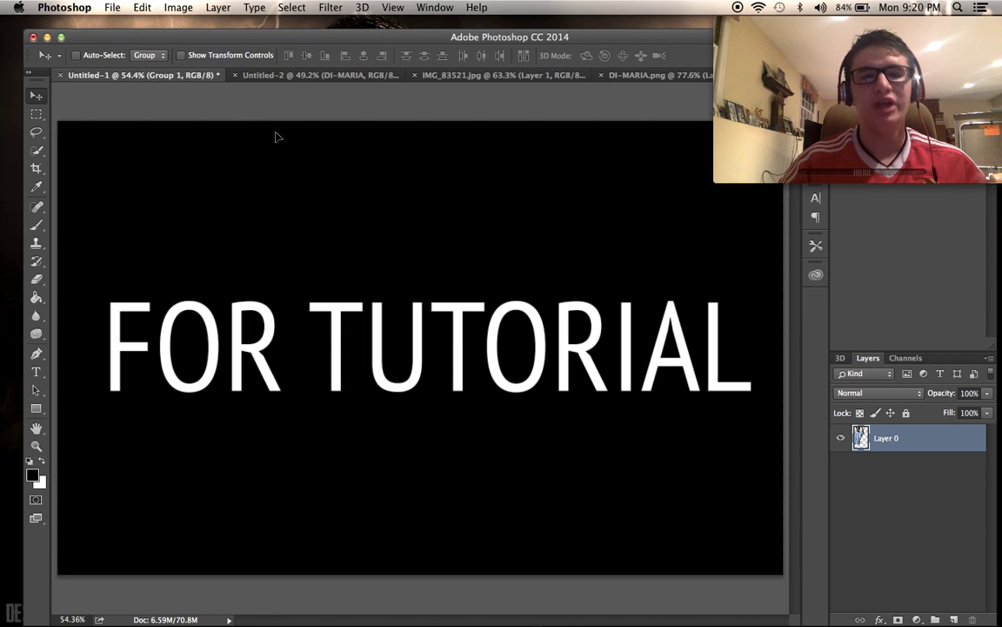
{"action": "left_click_drag", "start_coordinate": [322, 72], "coordinate": [430, 332]}
{"action": "left_click", "coordinate": [898, 453]}
{"action": "key", "text": "BackSpace"}
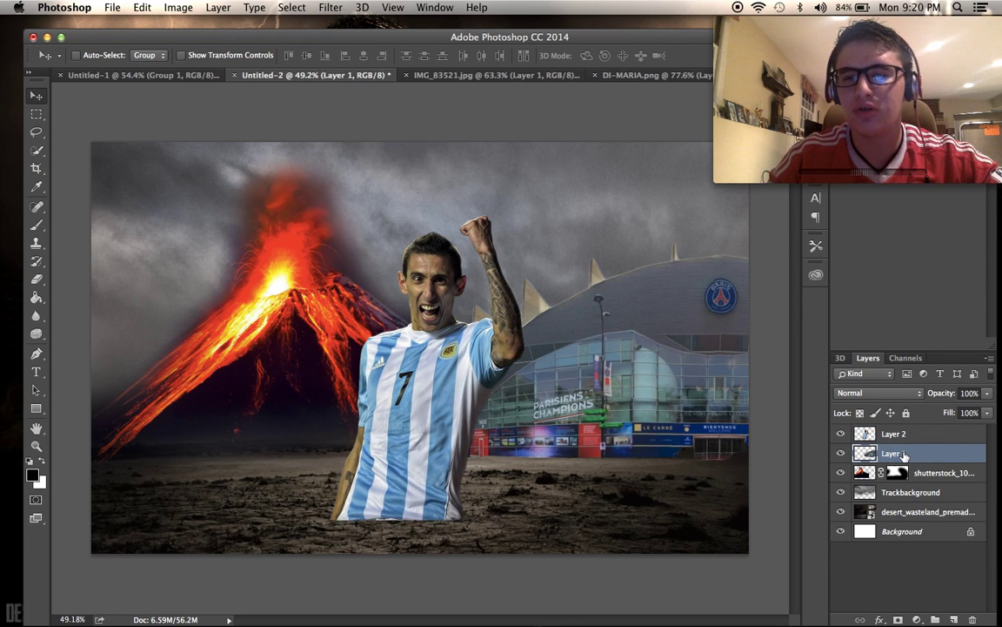
Position the player on Layer 2 against the canvas's lower edge and enlarge him to nearly the full canvas height.
{"action": "left_click", "coordinate": [905, 441]}
{"action": "left_click_drag", "start_coordinate": [692, 423], "coordinate": [605, 450]}
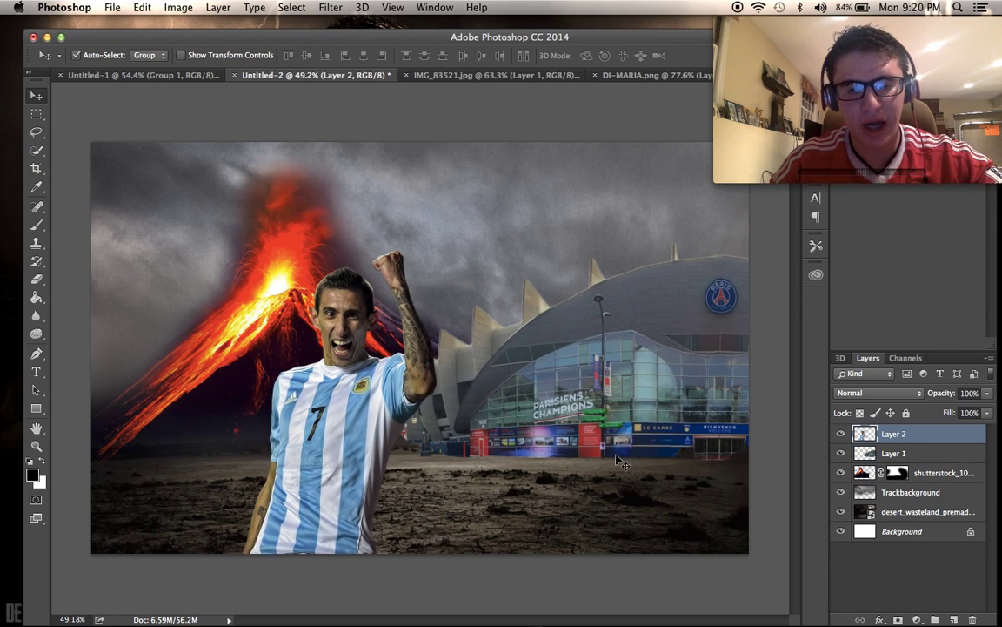
{"action": "key", "text": "ctrl+t"}
{"action": "left_click_drag", "start_coordinate": [435, 239], "coordinate": [500, 148]}
{"action": "key", "text": "Return"}
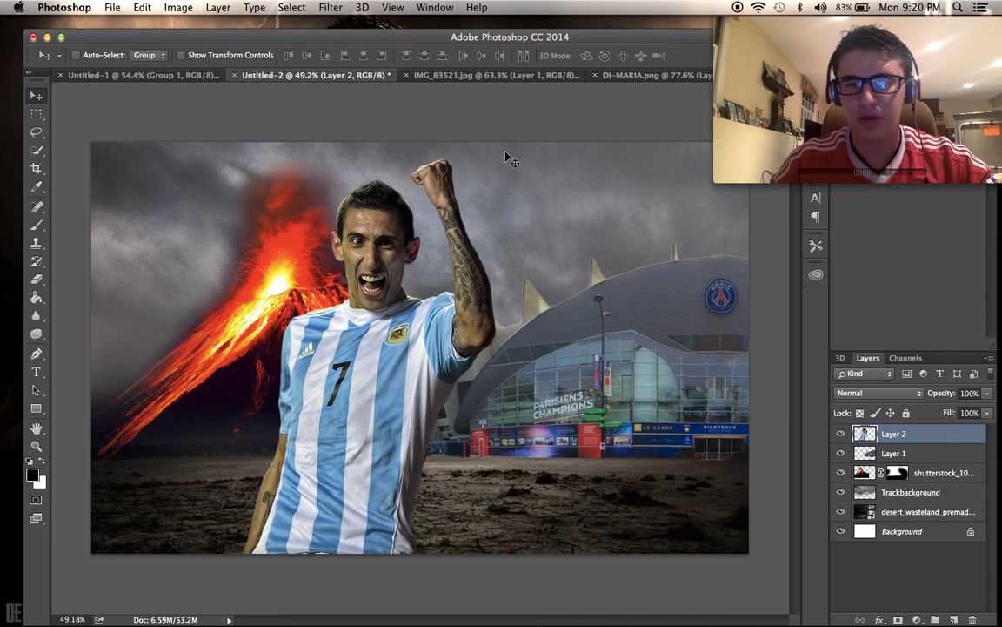
Nudge the player slightly to the left and check his placement against the volcano and stadium.
{"action": "scroll", "coordinate": [509, 159], "scroll_direction": "up", "scroll_amount": 3, "text": "alt"}
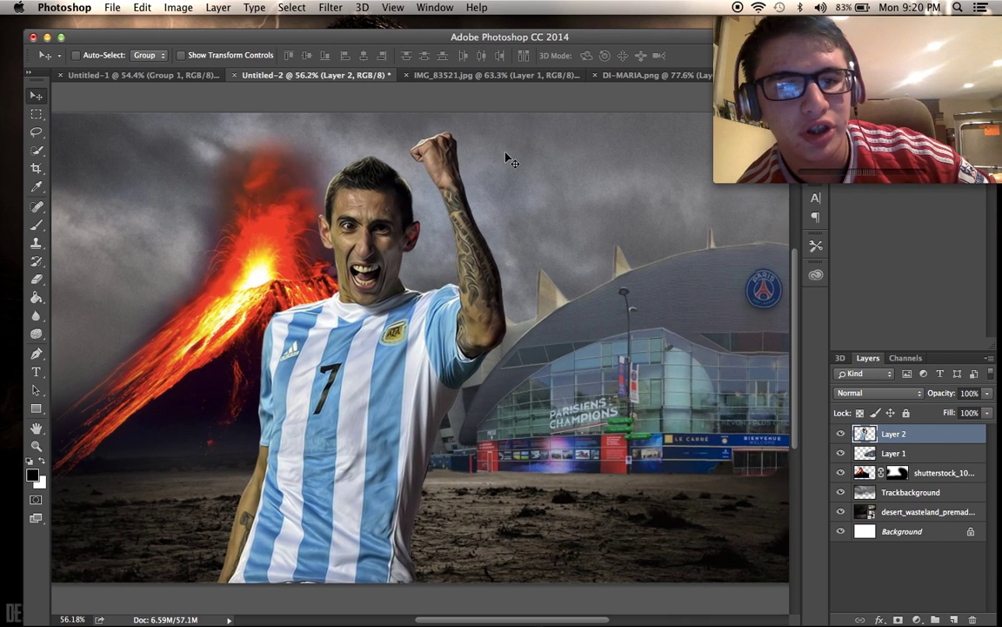
{"action": "scroll", "coordinate": [510, 170], "scroll_direction": "down", "scroll_amount": 1, "text": "alt"}
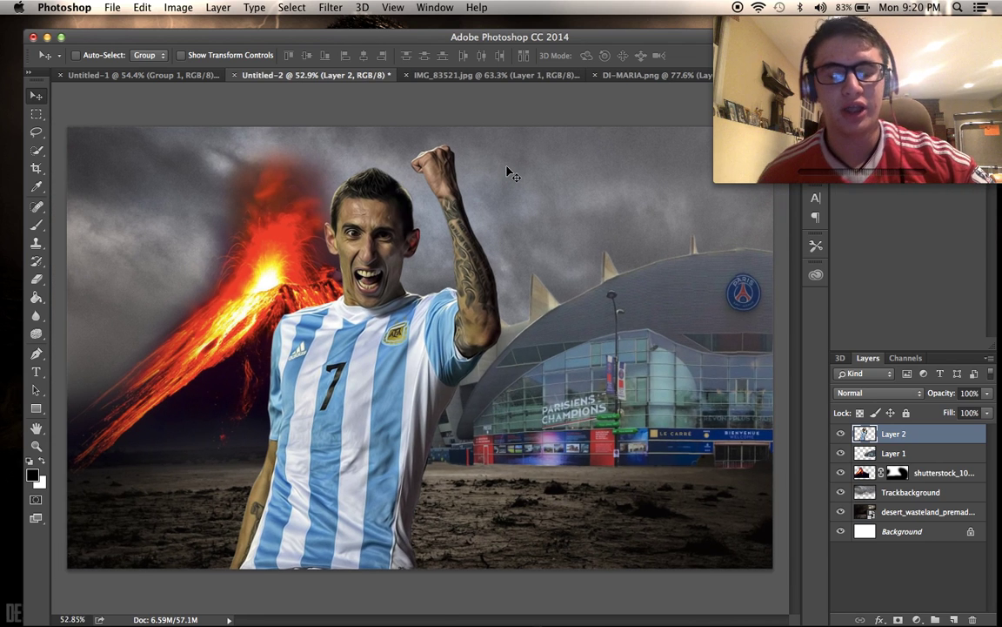
{"action": "scroll", "coordinate": [510, 173], "scroll_direction": "down", "scroll_amount": 1}
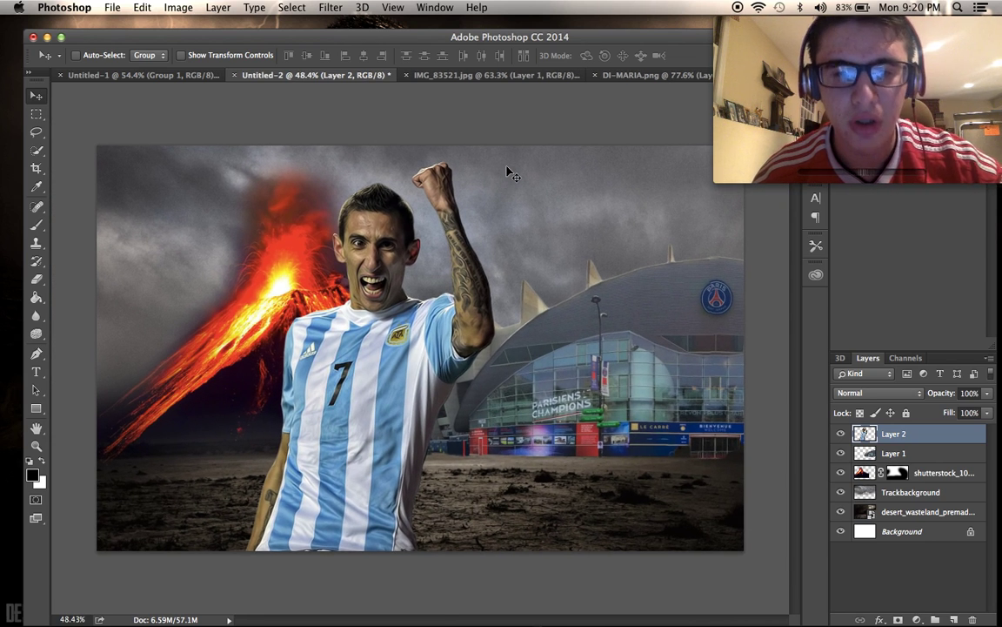
{"action": "left_click_drag", "start_coordinate": [520, 234], "coordinate": [512, 233]}
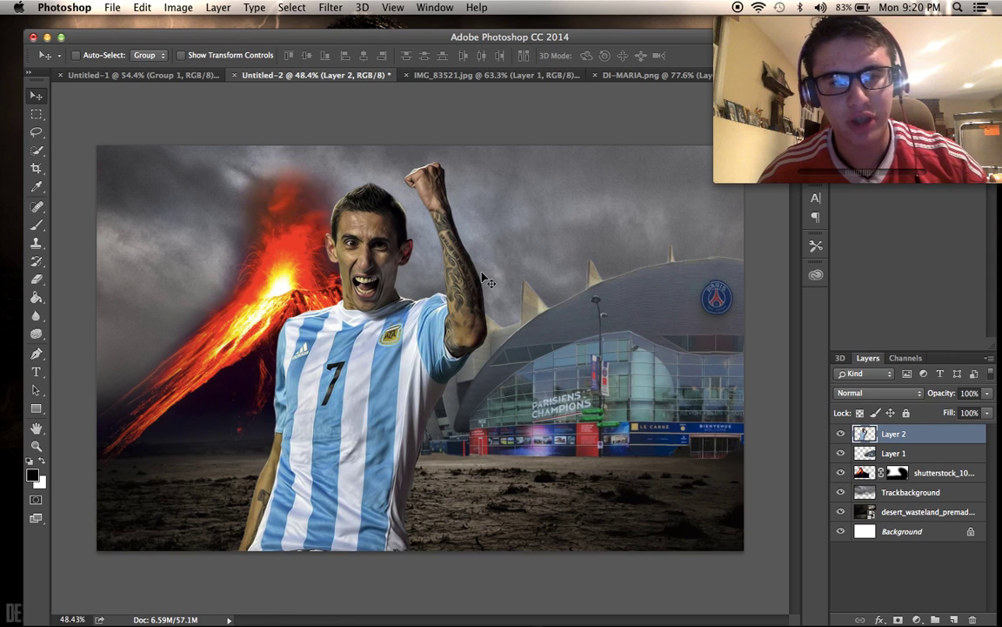
{"action": "scroll", "coordinate": [485, 278], "scroll_direction": "up", "scroll_amount": 3}
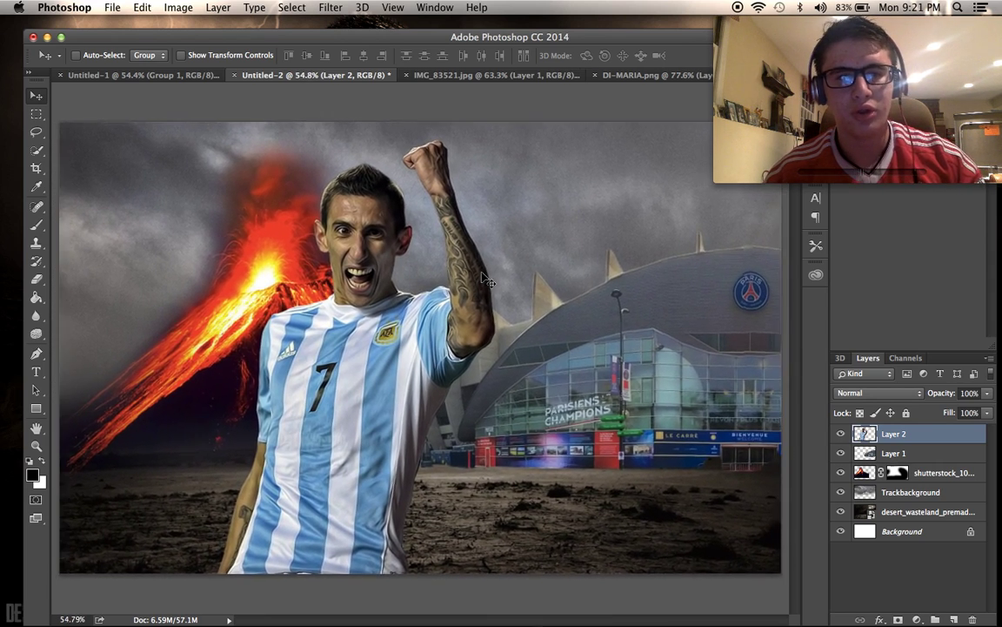
{"action": "scroll", "coordinate": [485, 278], "scroll_direction": "down", "scroll_amount": 2}
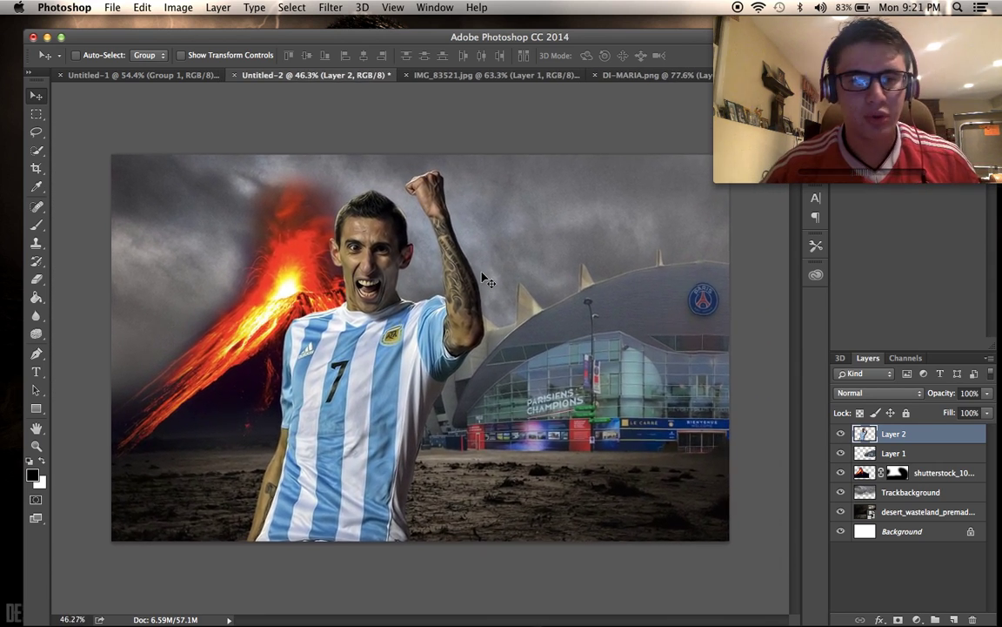
{"action": "scroll", "coordinate": [485, 279], "scroll_direction": "up", "scroll_amount": 2}
{"action": "scroll", "coordinate": [485, 279], "scroll_direction": "down", "scroll_amount": 1}
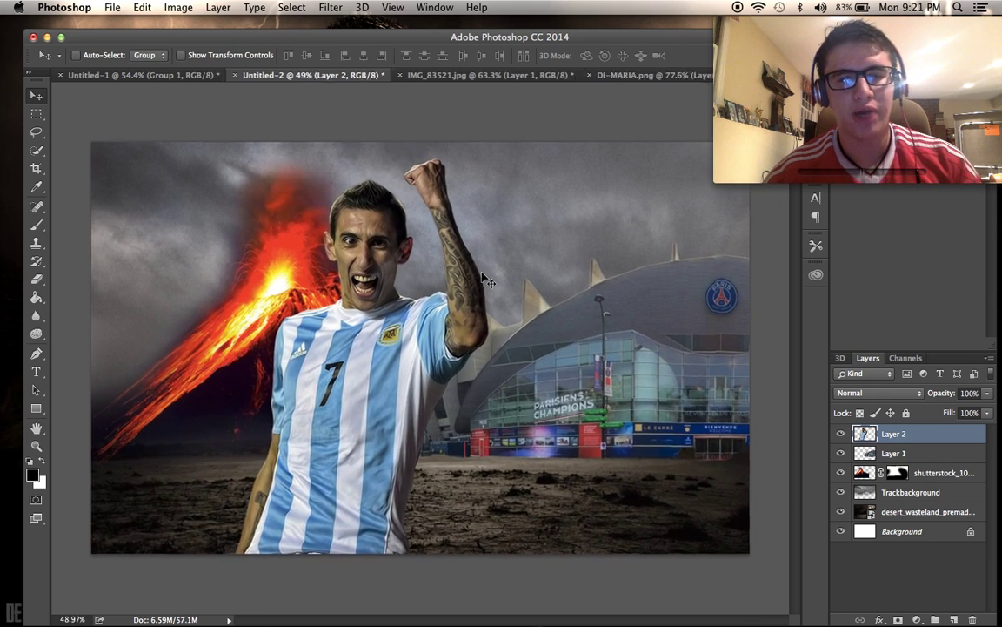
{"action": "scroll", "coordinate": [531, 324], "scroll_direction": "up", "scroll_amount": 1}
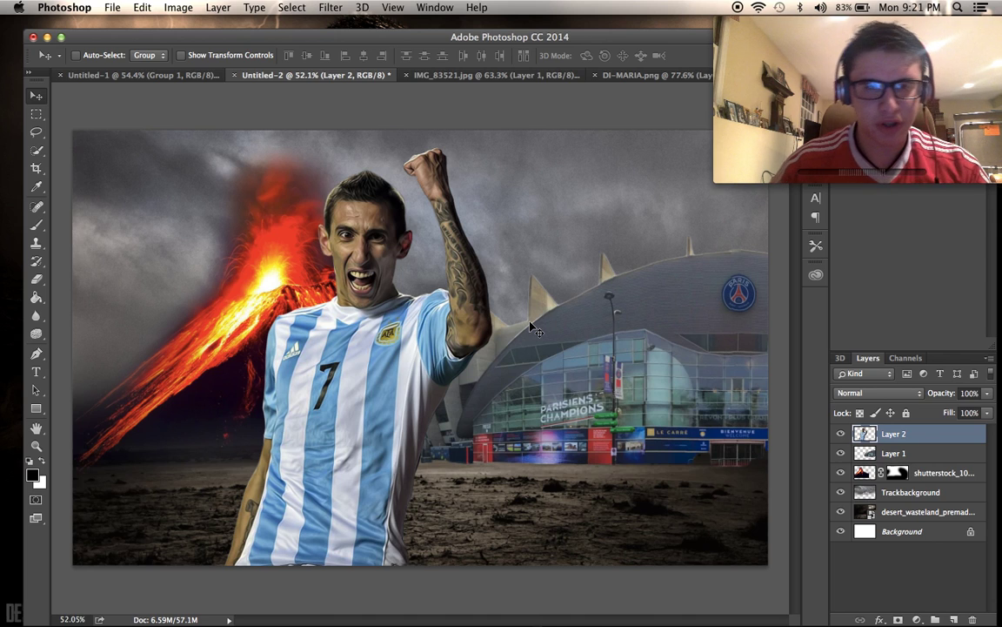
Move the volcano layer to the left so more of it shows beside the player, and reselect Layer 2.
{"action": "left_click", "coordinate": [875, 470]}
{"action": "left_click_drag", "start_coordinate": [637, 438], "coordinate": [581, 442]}
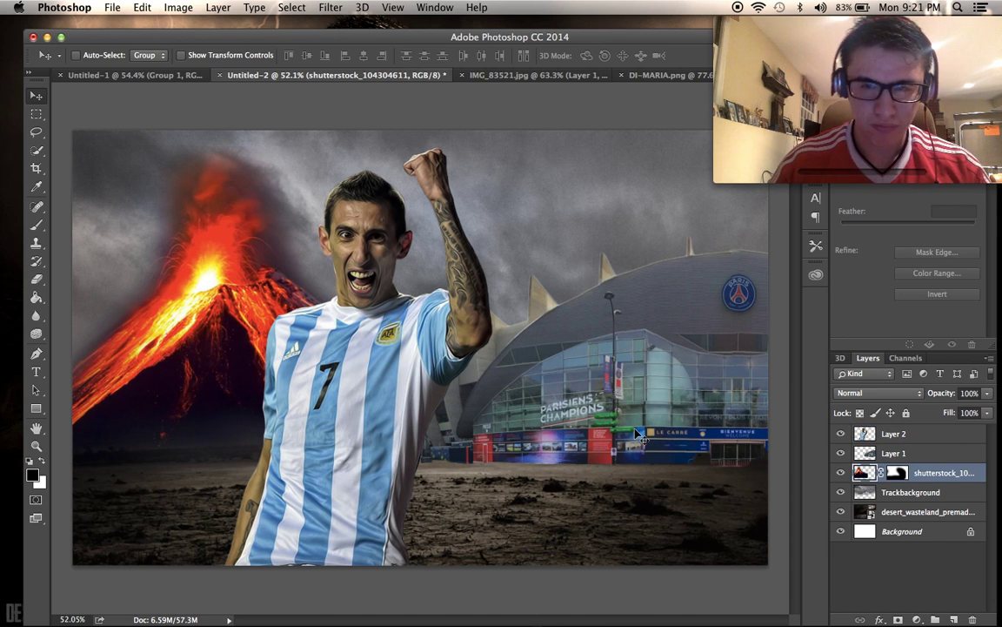
{"action": "left_click", "coordinate": [913, 434]}
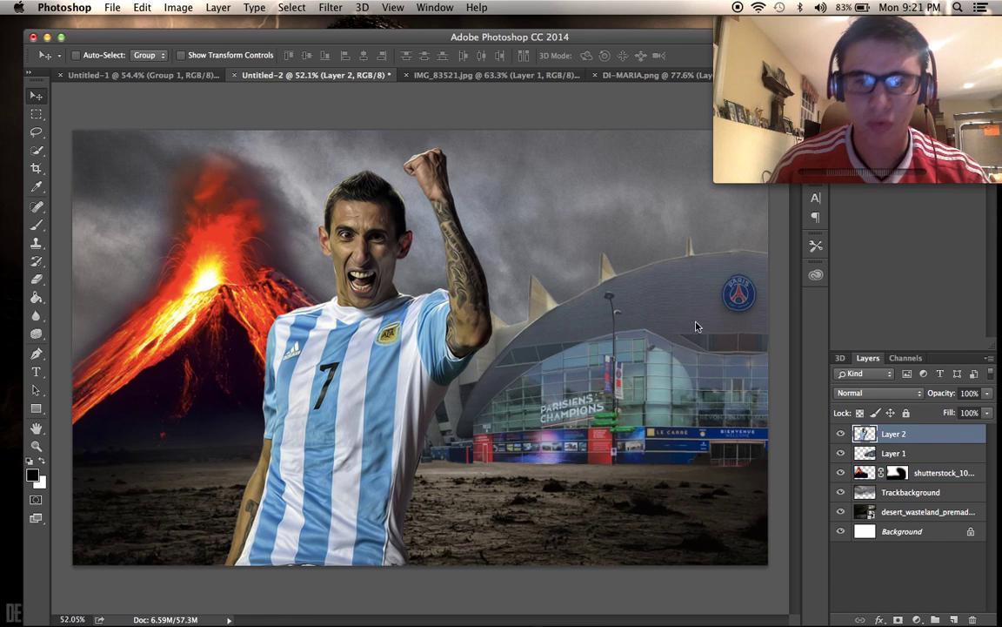
Copy Group 1 from Untitled-1 above Layer 2 in Untitled-2 and fit it to the whole canvas.
{"action": "left_click", "coordinate": [166, 75]}
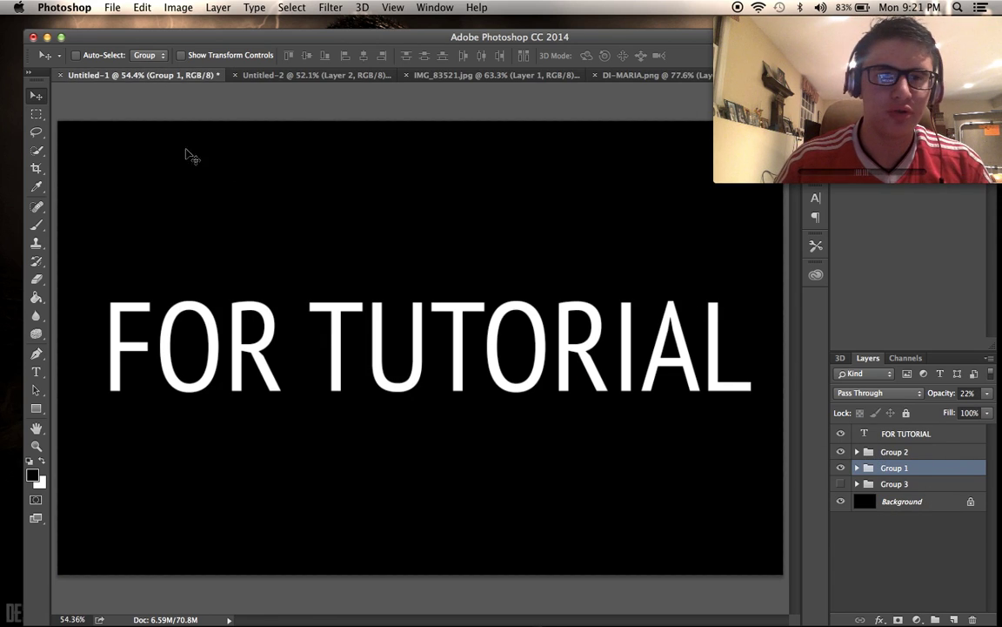
{"action": "left_click_drag", "start_coordinate": [499, 263], "coordinate": [386, 209]}
{"action": "left_click_drag", "start_coordinate": [328, 81], "coordinate": [306, 253]}
{"action": "key", "text": "super+t"}
{"action": "key", "text": "super+minus"}
{"action": "left_click_drag", "start_coordinate": [395, 281], "coordinate": [424, 253]}
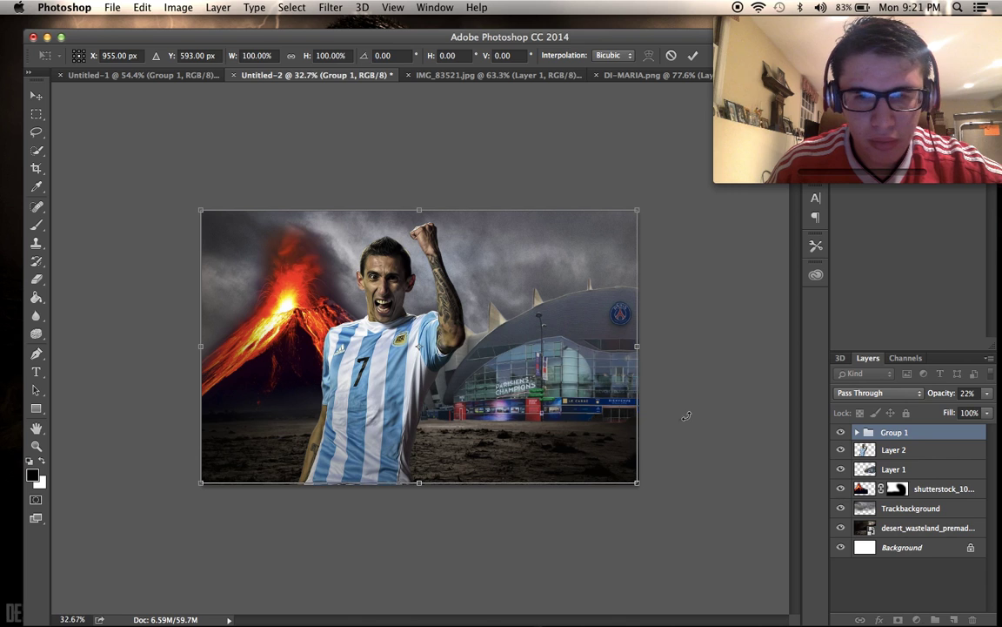
{"action": "left_click_drag", "start_coordinate": [640, 483], "coordinate": [643, 474]}
{"action": "key", "text": "Return"}
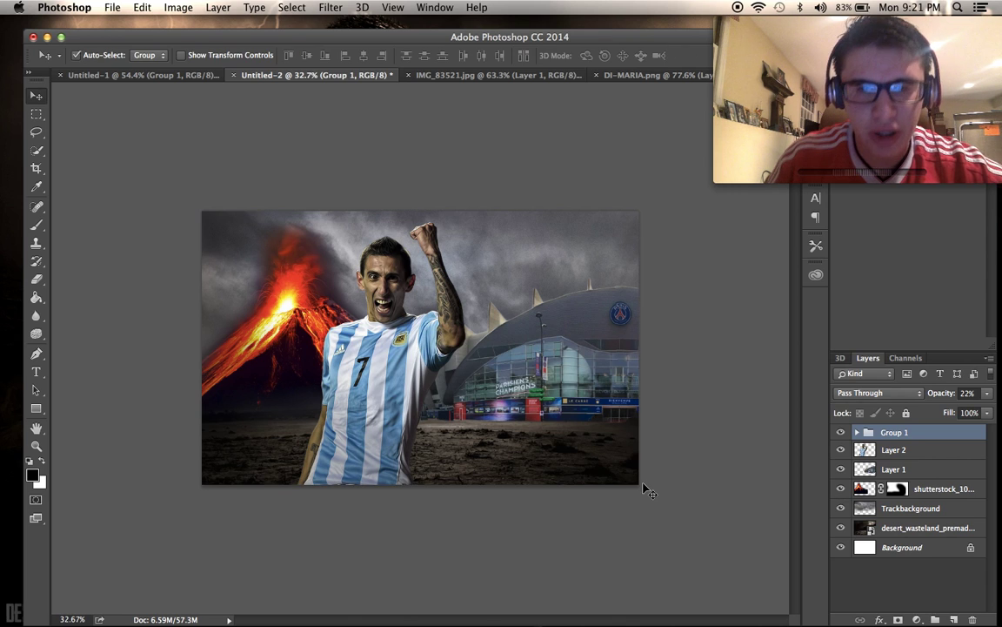
{"action": "key", "text": "super+0"}
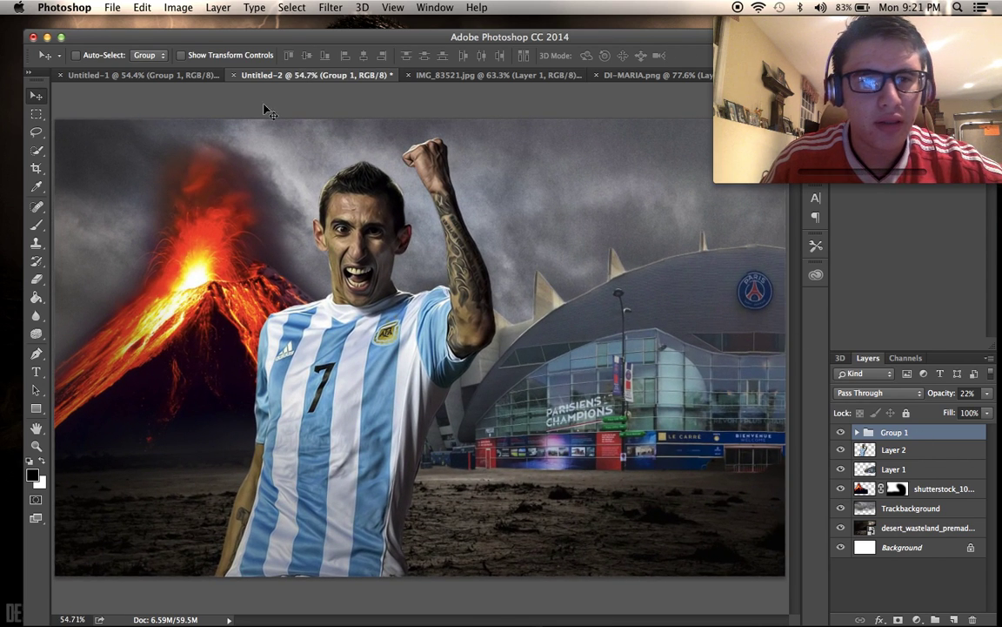
Try placing and transforming a copy of Group 2 from Untitled-1 in Untitled-2, and remove that copy.
{"action": "left_click", "coordinate": [140, 75]}
{"action": "left_click", "coordinate": [940, 453]}
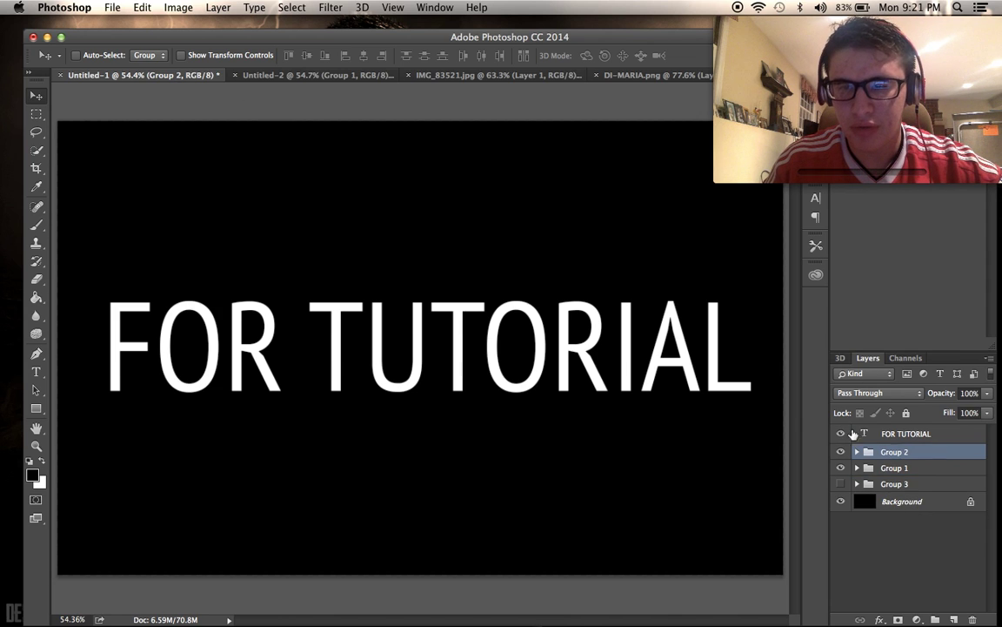
{"action": "left_click", "coordinate": [322, 77]}
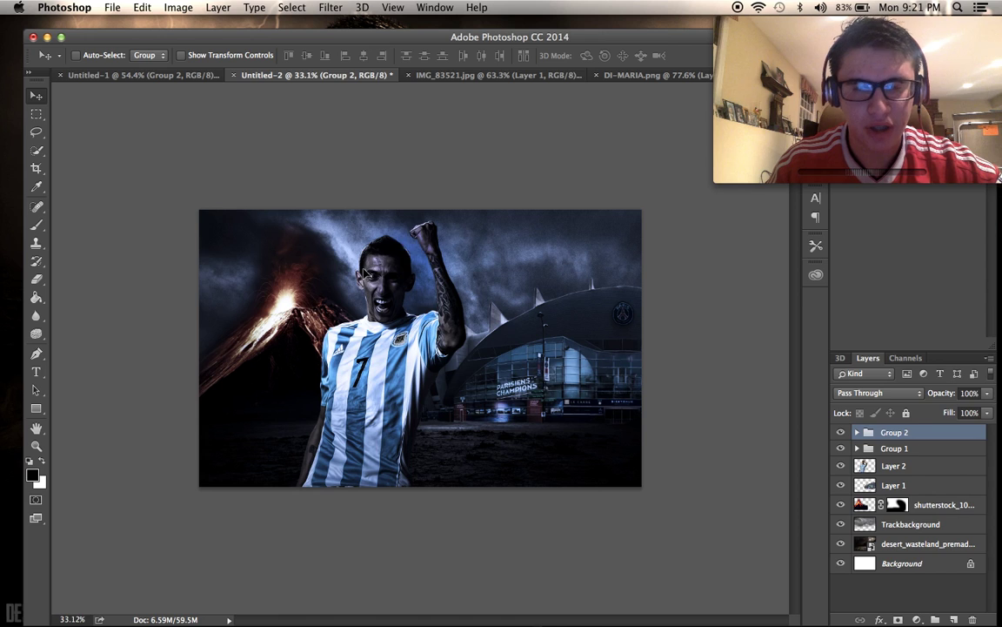
{"action": "mouse_move", "coordinate": [364, 272]}
{"action": "left_mouse_down"}
{"action": "mouse_move", "coordinate": [397, 283]}
{"action": "mouse_move", "coordinate": [382, 276]}
{"action": "left_mouse_up"}
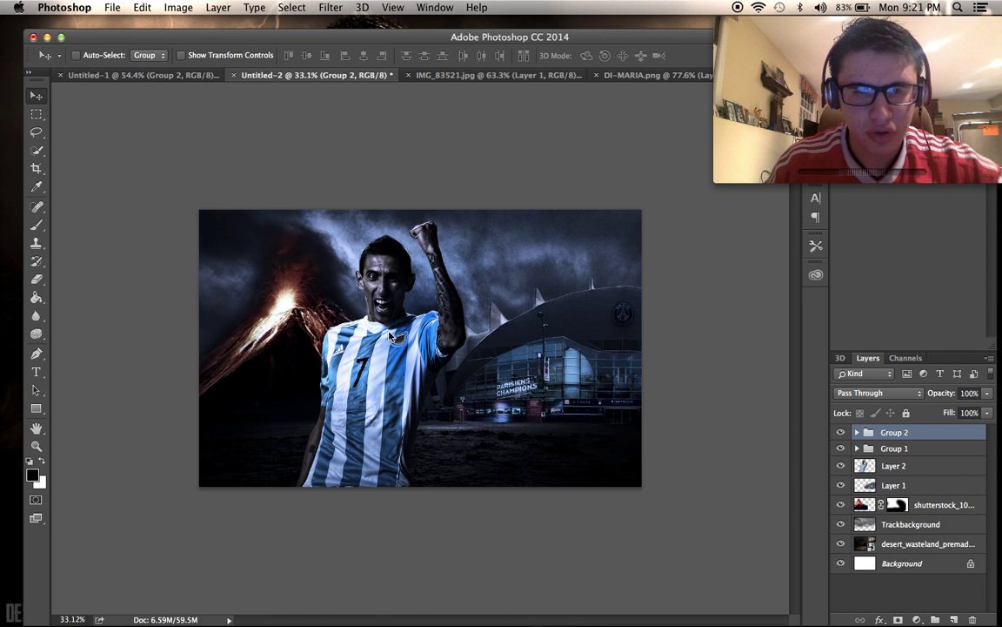
{"action": "key", "text": "super+t"}
{"action": "left_click_drag", "start_coordinate": [494, 420], "coordinate": [592, 461]}
{"action": "key", "text": "Escape"}
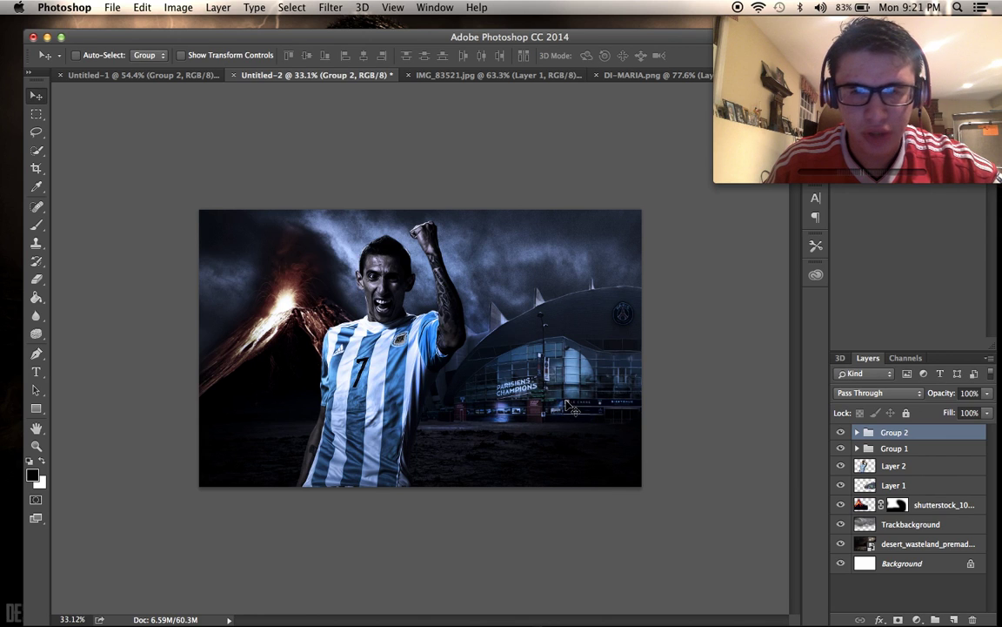
{"action": "left_click_drag", "start_coordinate": [520, 408], "coordinate": [563, 402]}
{"action": "key", "text": "BackSpace"}
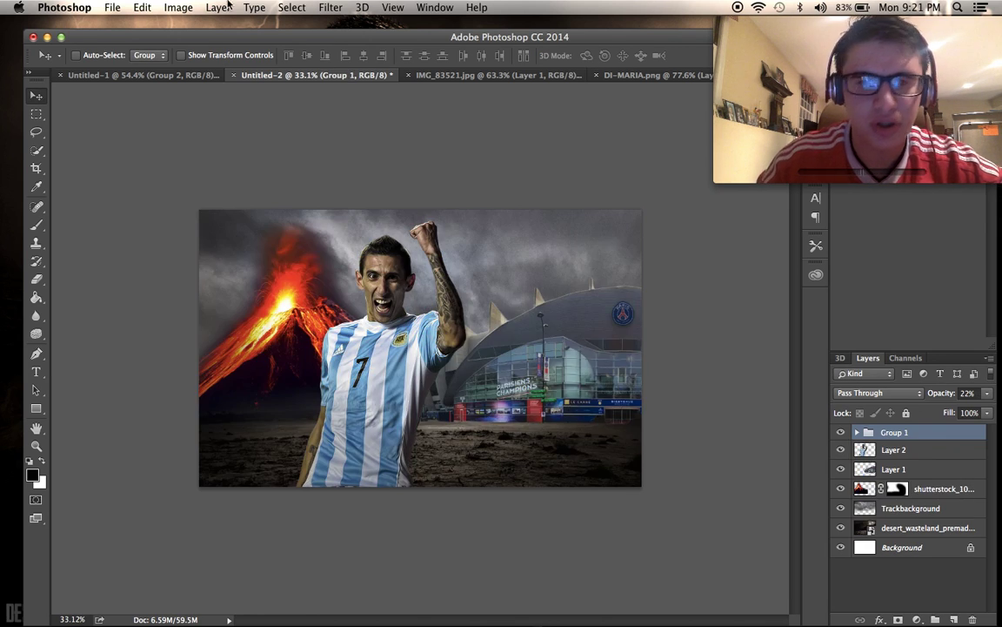
Examine the adjustment layers inside Group 2 of Untitled-1, including the Curves 1 settings.
{"action": "left_click", "coordinate": [105, 75]}
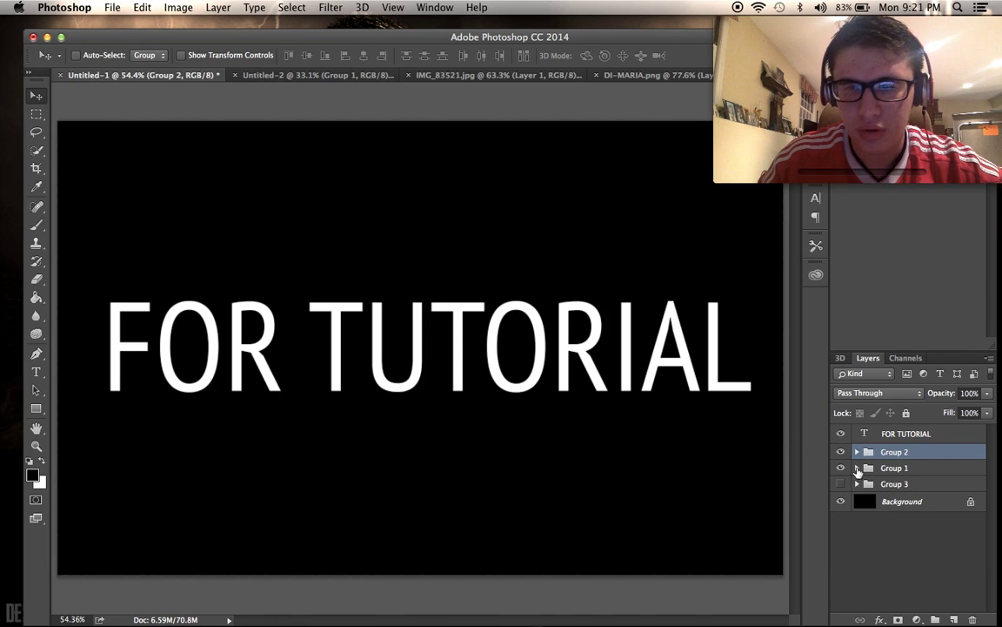
{"action": "left_click", "coordinate": [858, 452]}
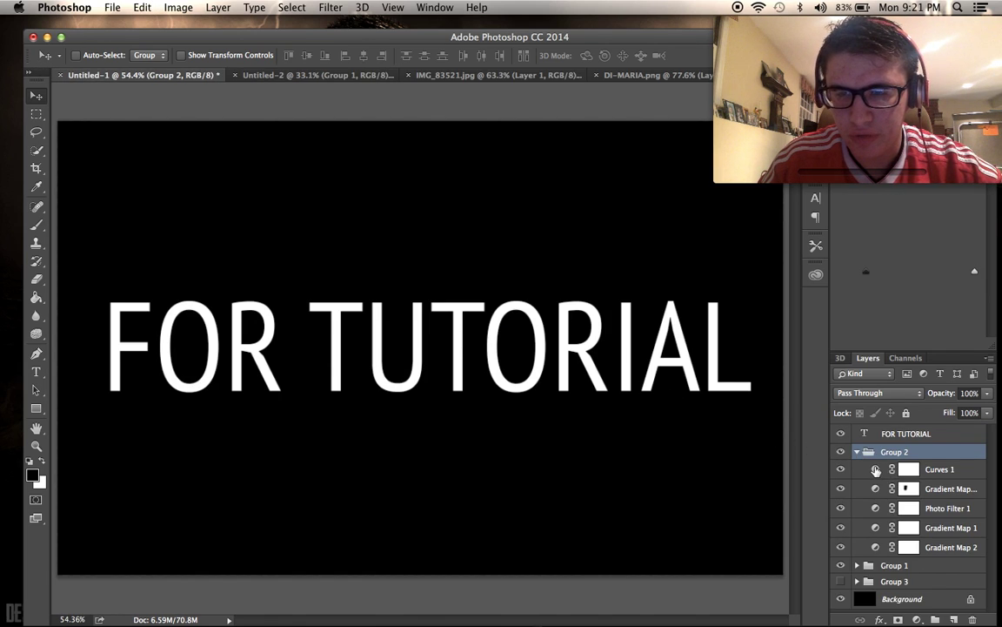
{"action": "left_click", "coordinate": [876, 470]}
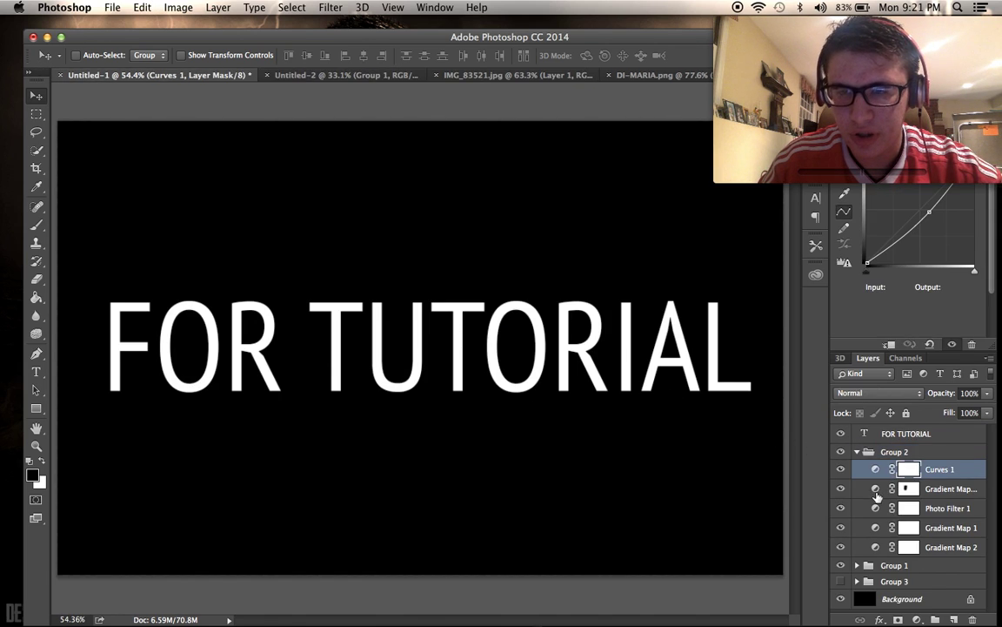
{"action": "left_click", "coordinate": [857, 453]}
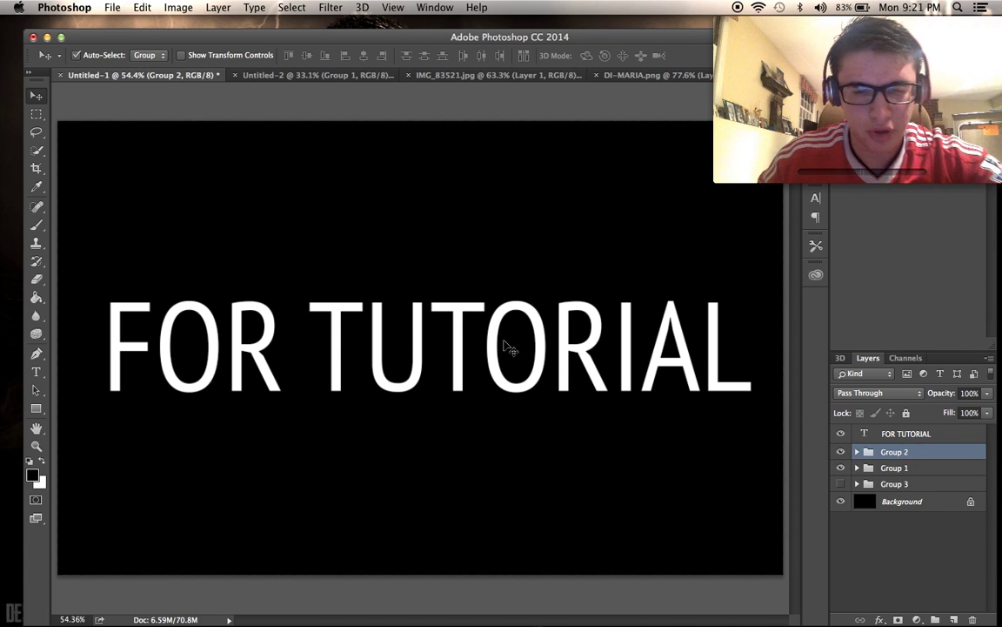
{"action": "key", "text": "super+t"}
{"action": "scroll", "coordinate": [505, 342], "scroll_direction": "down", "scroll_amount": 3}
{"action": "key", "text": "Escape"}
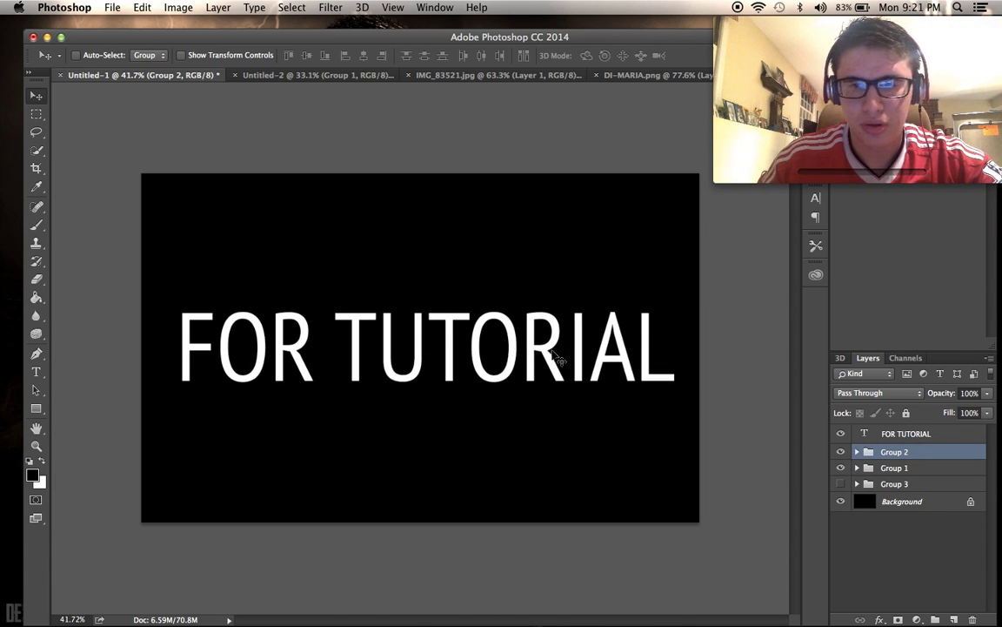
{"action": "key", "text": "super+t"}
{"action": "left_click_drag", "start_coordinate": [445, 344], "coordinate": [458, 286]}
{"action": "key", "text": "Escape"}
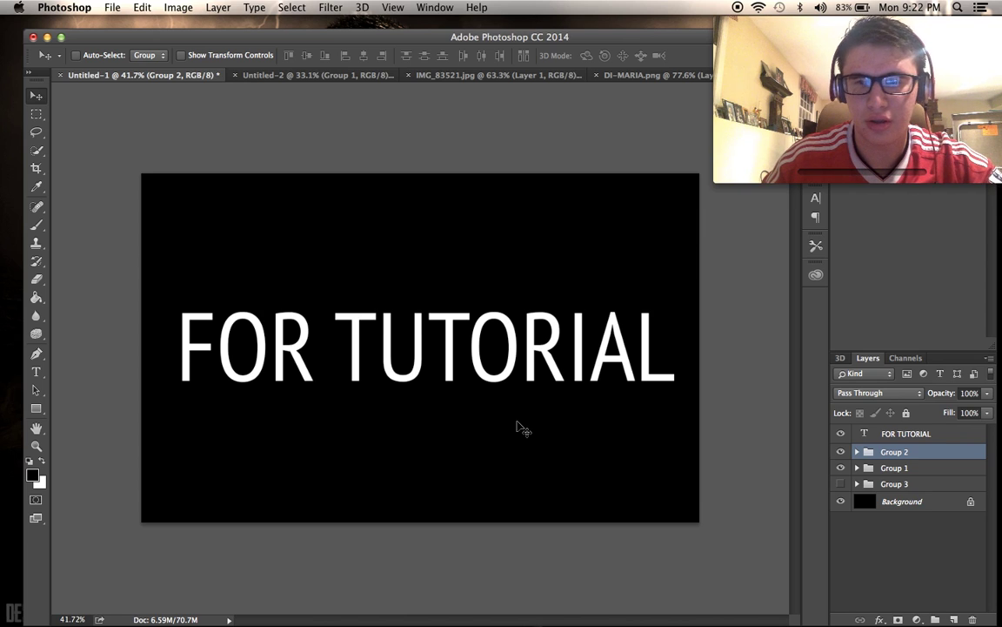
Copy Group 2 from Untitled-1 above Group 1 in Untitled-2, leaving its size untransformed.
{"action": "left_click_drag", "start_coordinate": [311, 90], "coordinate": [422, 329]}
{"action": "key", "text": "ctrl+t"}
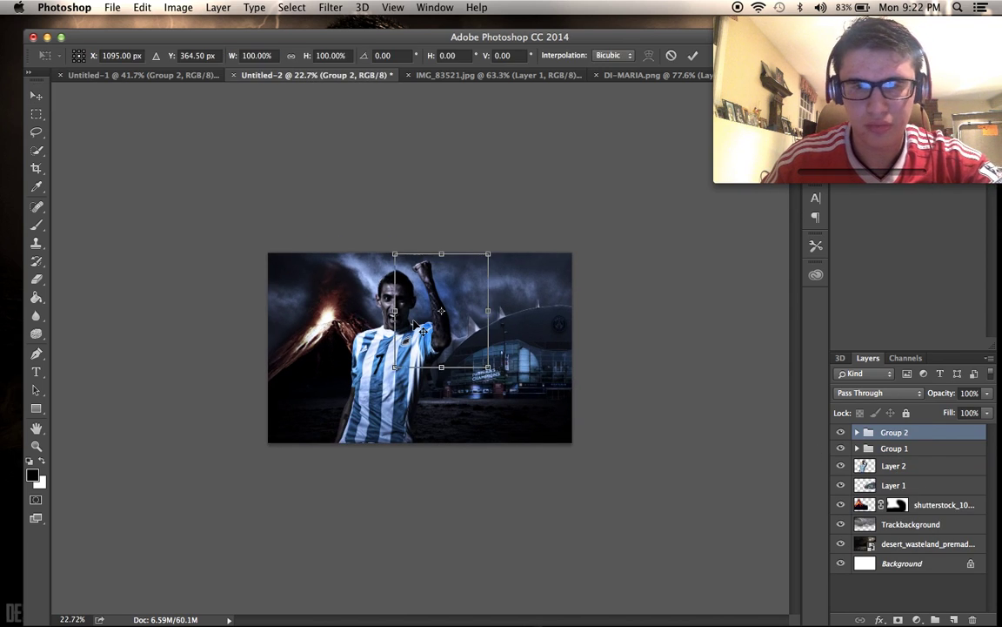
{"action": "left_click_drag", "start_coordinate": [490, 369], "coordinate": [551, 423]}
{"action": "key", "text": "ctrl+z"}
{"action": "key", "text": "Escape"}
{"action": "key", "text": "ctrl+z"}
{"action": "key", "text": "ctrl+z"}
{"action": "key", "text": "ctrl+0"}
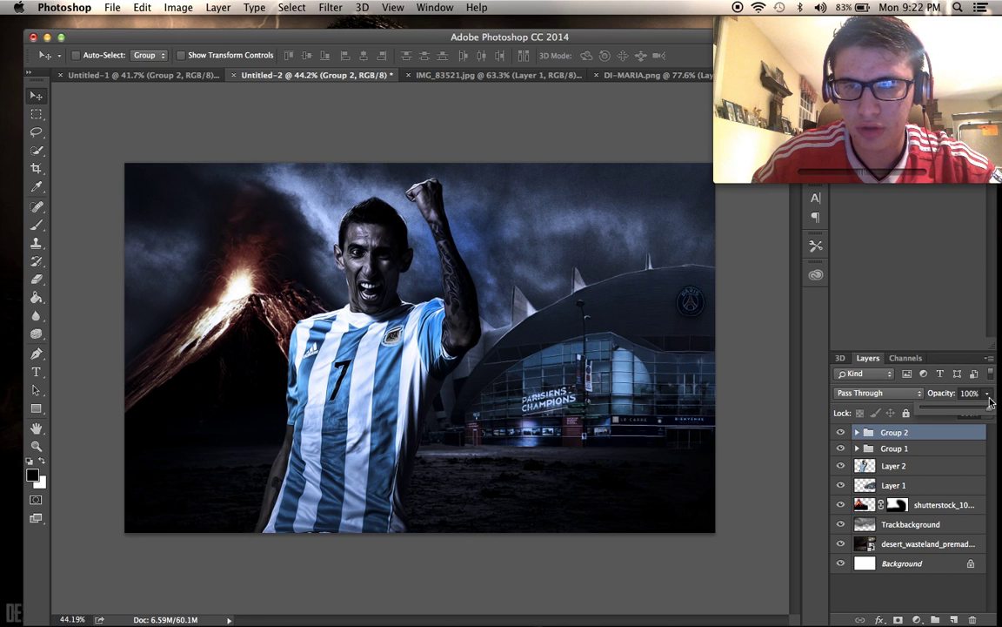
Set the opacity of Group 2 to 53% and check the colour effect on the whole wallpaper.
{"action": "left_click_drag", "start_coordinate": [966, 411], "coordinate": [963, 410]}
{"action": "scroll", "coordinate": [564, 395], "scroll_direction": "up", "scroll_amount": 2}
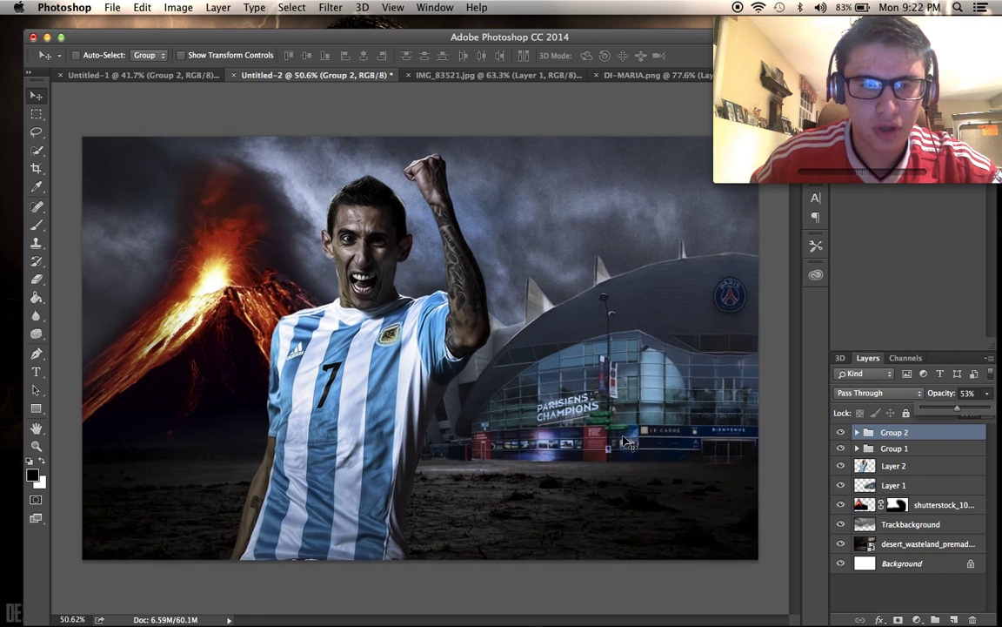
{"action": "scroll", "coordinate": [574, 405], "scroll_direction": "down", "scroll_amount": 1}
{"action": "scroll", "coordinate": [623, 442], "scroll_direction": "up", "scroll_amount": 3}
{"action": "scroll", "coordinate": [623, 441], "scroll_direction": "down", "scroll_amount": 1}
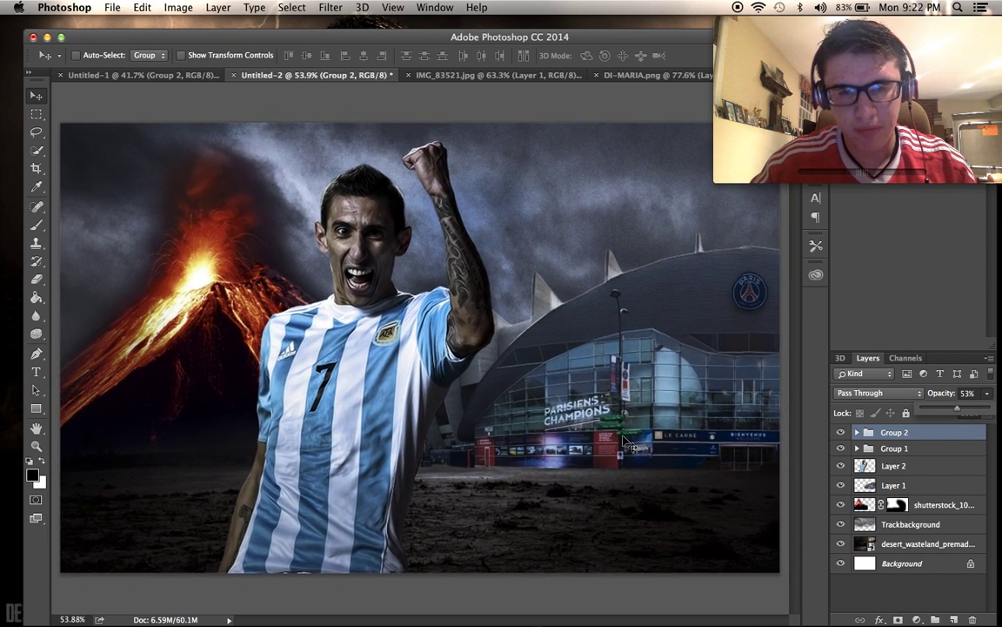
Try moving Group 1 above Group 2 in the layer stack, and undo the reordering.
{"action": "left_click", "coordinate": [857, 433]}
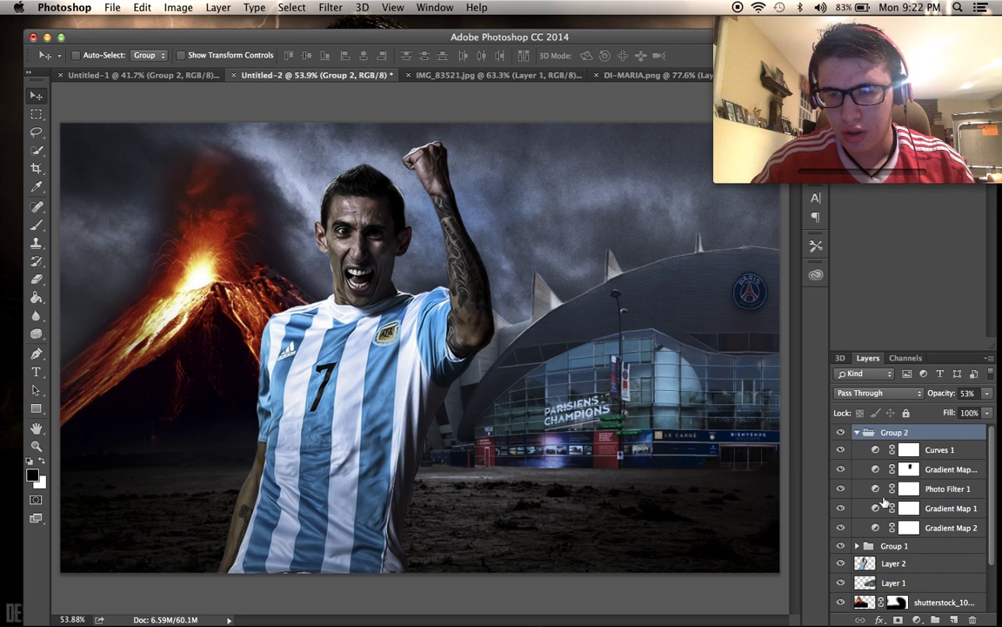
{"action": "left_click", "coordinate": [857, 546]}
{"action": "scroll", "coordinate": [884, 540], "scroll_direction": "down", "scroll_amount": 5}
{"action": "scroll", "coordinate": [902, 510], "scroll_direction": "up", "scroll_amount": 4}
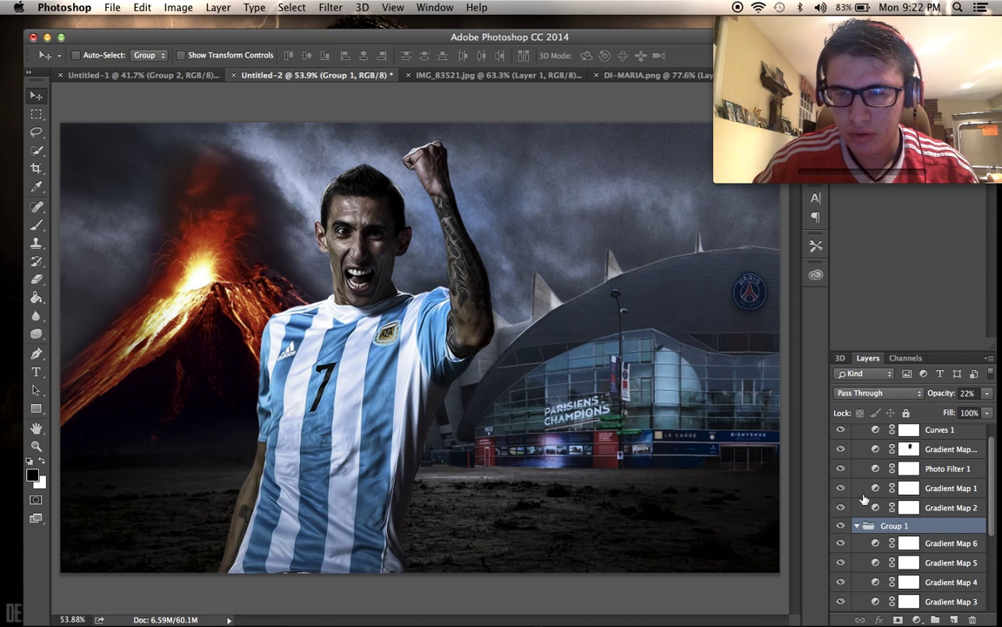
{"action": "scroll", "coordinate": [864, 497], "scroll_direction": "up", "scroll_amount": 1}
{"action": "left_click_drag", "start_coordinate": [879, 410], "coordinate": [862, 425]}
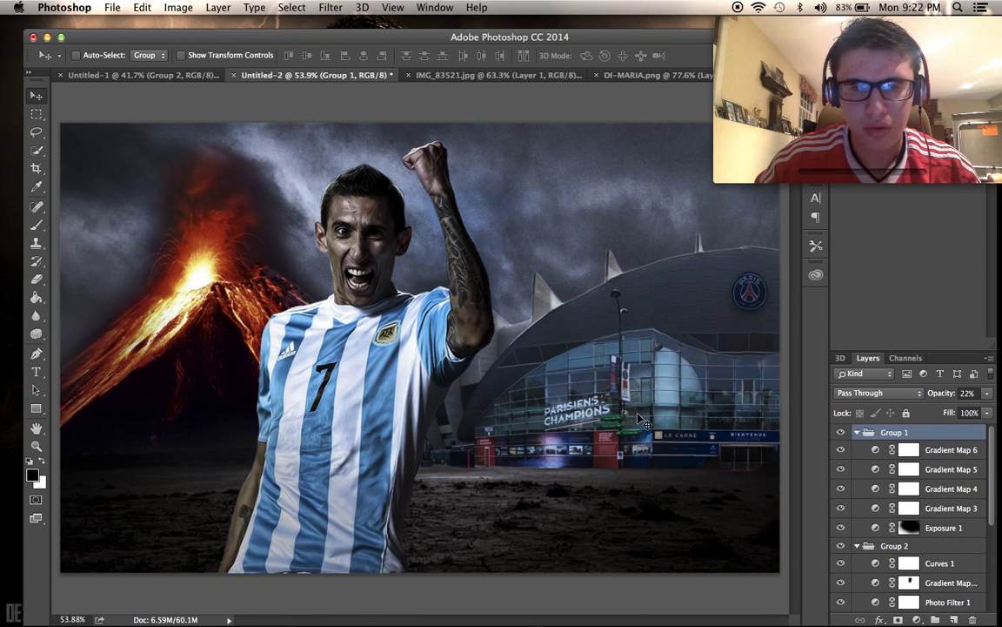
{"action": "key", "text": "super+z"}
Inspect the wallpaper and the Group 1 adjustments, and set the opacity of Group 1 to 100%.
{"action": "scroll", "coordinate": [754, 445], "scroll_direction": "up", "scroll_amount": 2}
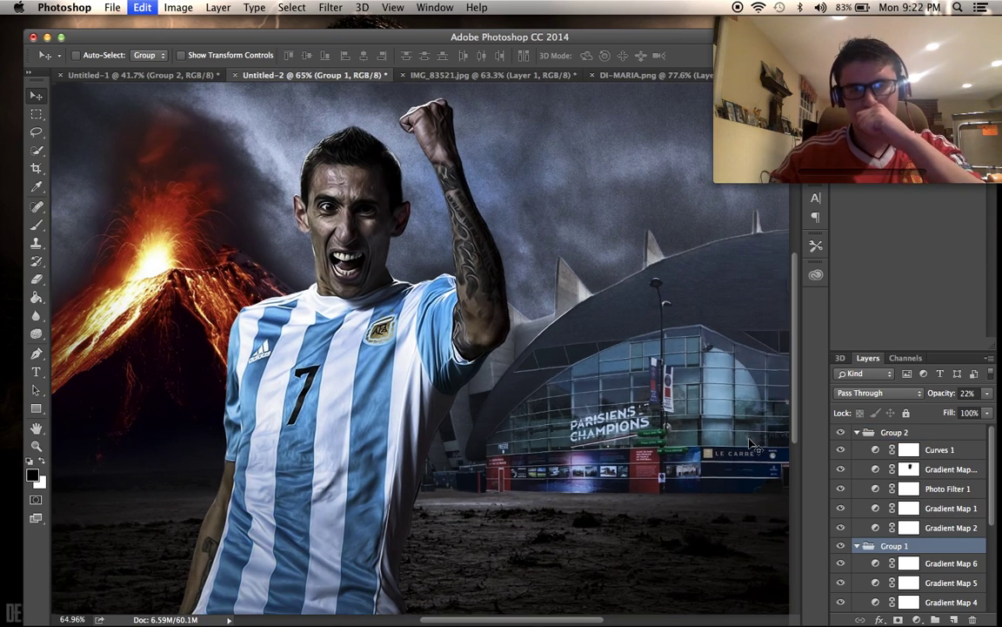
{"action": "scroll", "coordinate": [754, 446], "scroll_direction": "down", "scroll_amount": 4}
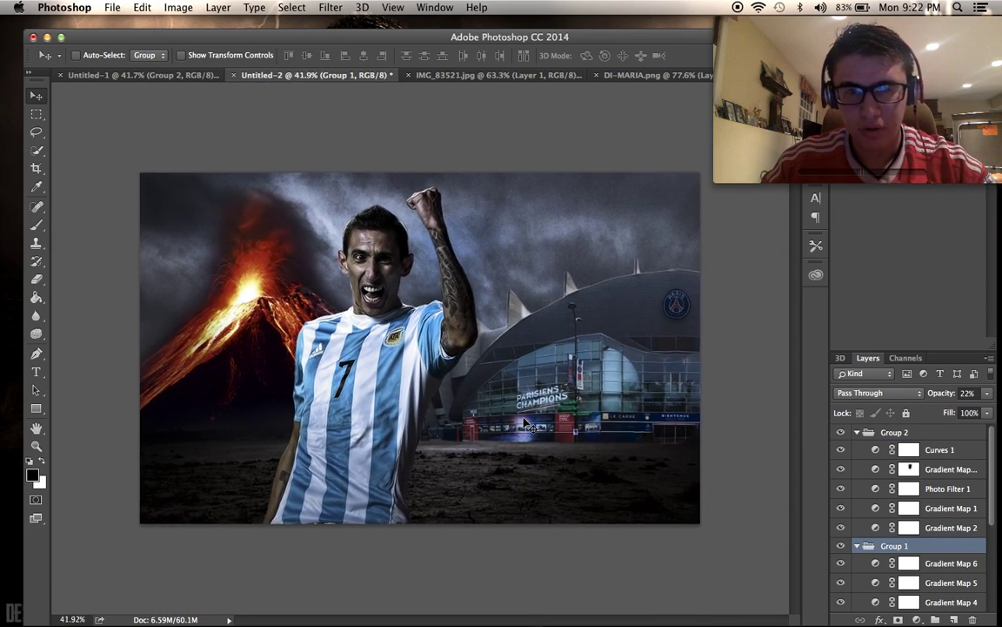
{"action": "scroll", "coordinate": [525, 423], "scroll_direction": "up", "scroll_amount": 2}
{"action": "scroll", "coordinate": [885, 519], "scroll_direction": "down", "scroll_amount": 4}
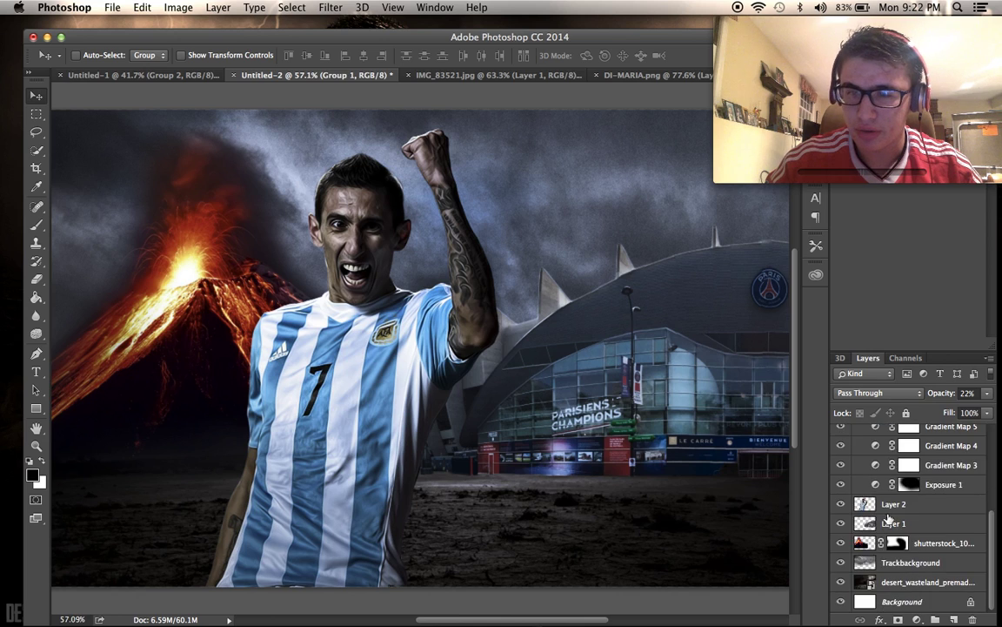
{"action": "scroll", "coordinate": [888, 518], "scroll_direction": "up", "scroll_amount": 2}
{"action": "left_click", "coordinate": [883, 488]}
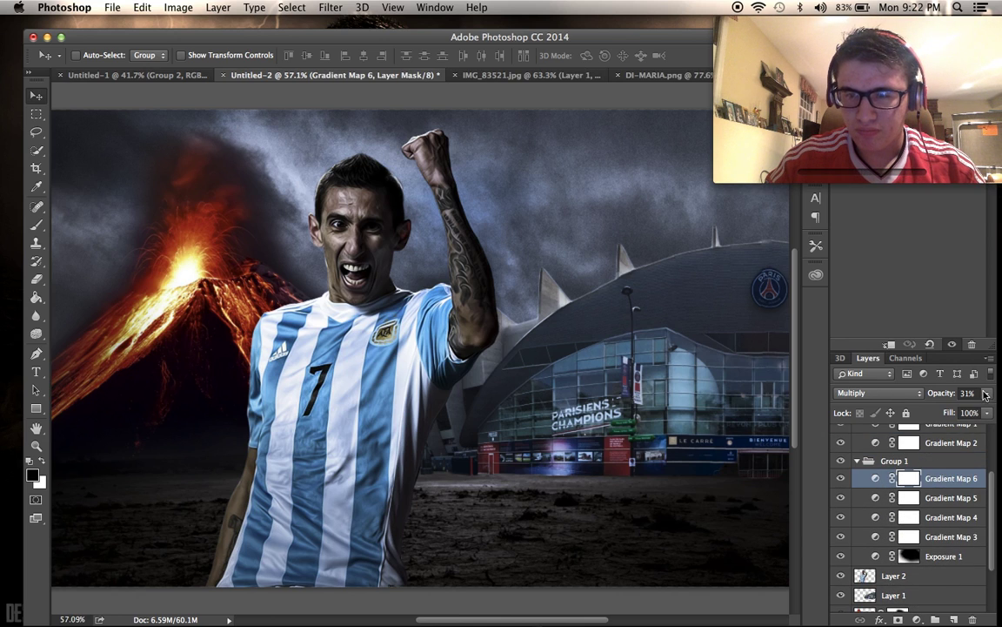
{"action": "left_click", "coordinate": [881, 459]}
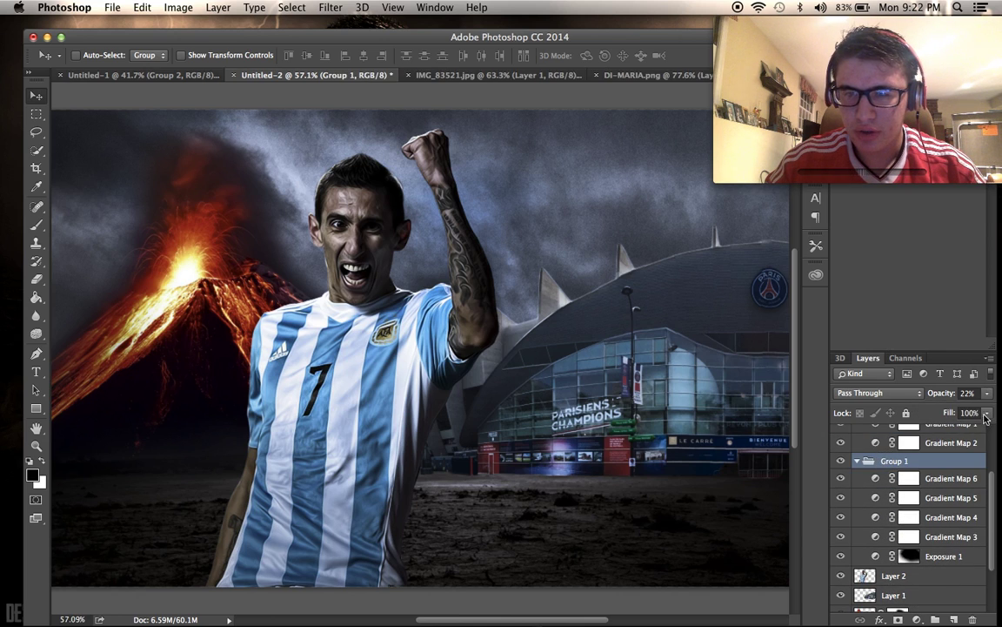
{"action": "scroll", "coordinate": [912, 496], "scroll_direction": "up", "scroll_amount": 3}
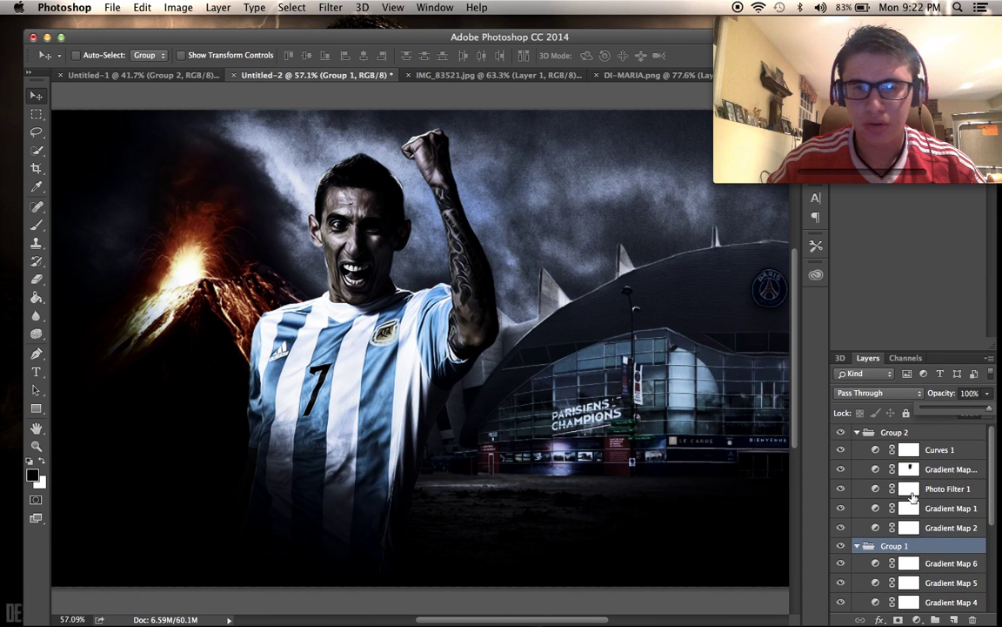
Set the opacity of Group 2 to 1% and check the effect on the whole wallpaper.
{"action": "left_click", "coordinate": [878, 432]}
{"action": "left_click_drag", "start_coordinate": [957, 409], "coordinate": [922, 410]}
{"action": "scroll", "coordinate": [640, 473], "scroll_direction": "down", "scroll_amount": 2}
{"action": "scroll", "coordinate": [644, 478], "scroll_direction": "up", "scroll_amount": 1}
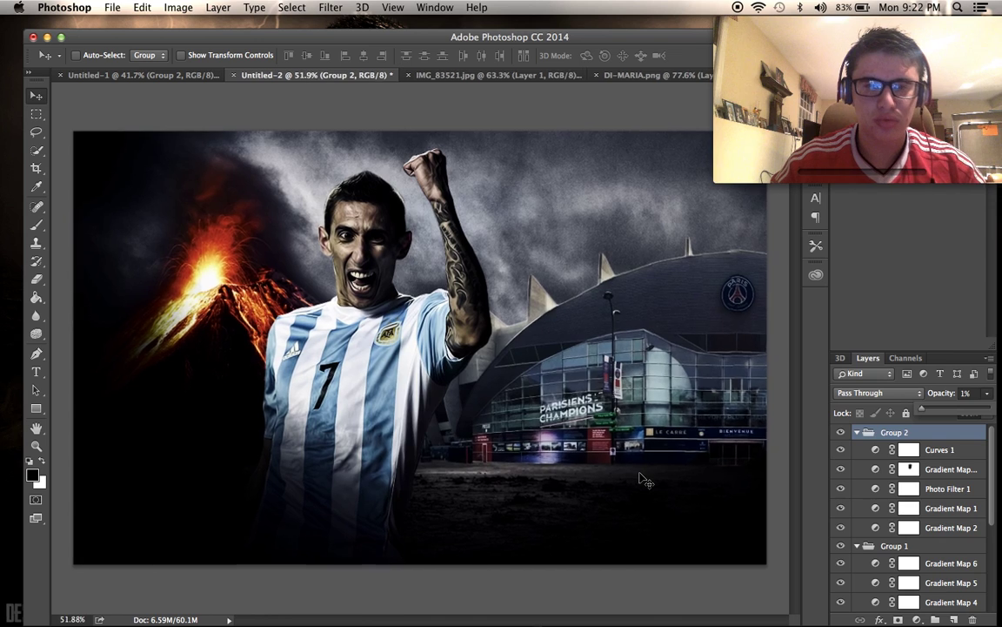
{"action": "scroll", "coordinate": [648, 481], "scroll_direction": "down", "scroll_amount": 1}
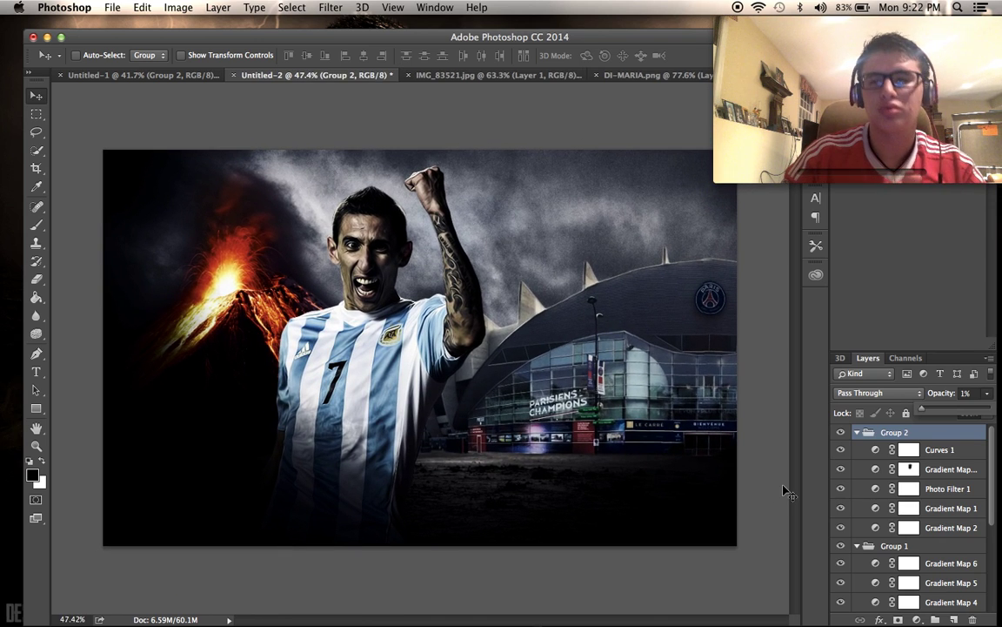
Set the opacity of Group 1 to 81%.
{"action": "left_click", "coordinate": [929, 548]}
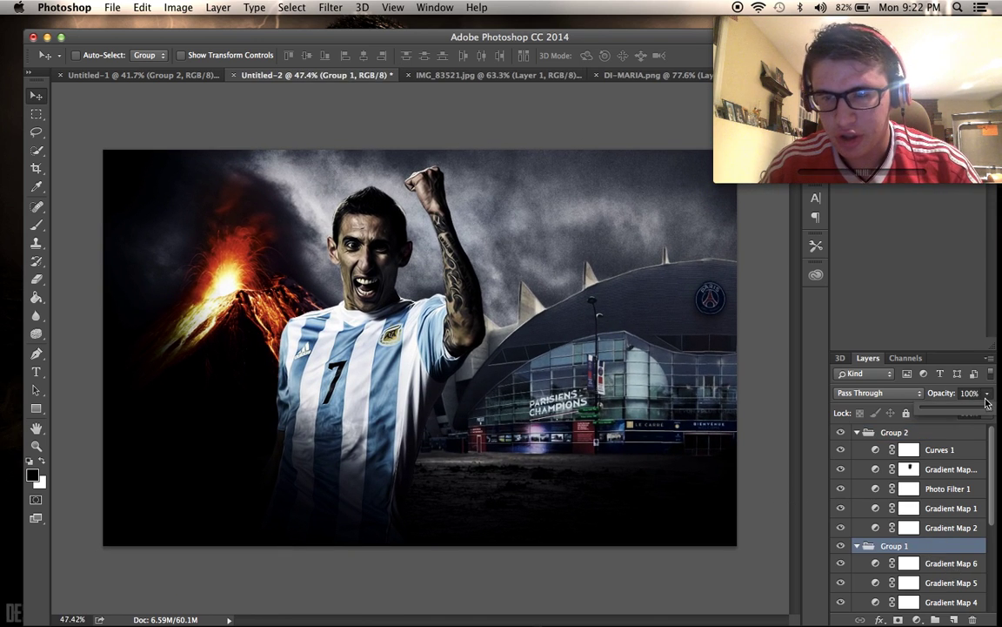
{"action": "left_click_drag", "start_coordinate": [950, 412], "coordinate": [975, 413]}
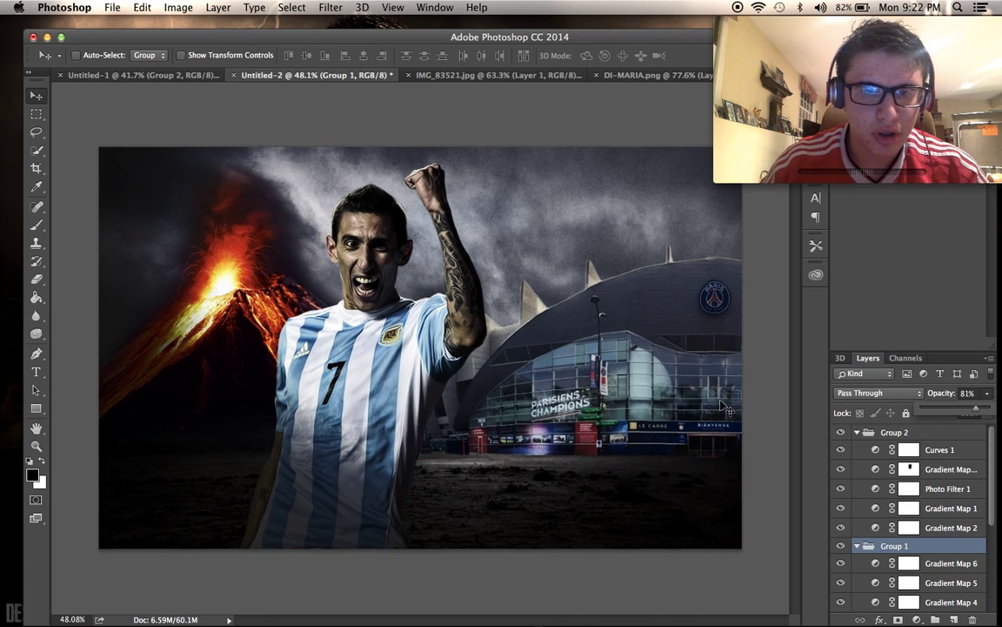
{"action": "scroll", "coordinate": [746, 409], "scroll_direction": "up", "scroll_amount": 1}
{"action": "left_click", "coordinate": [902, 434]}
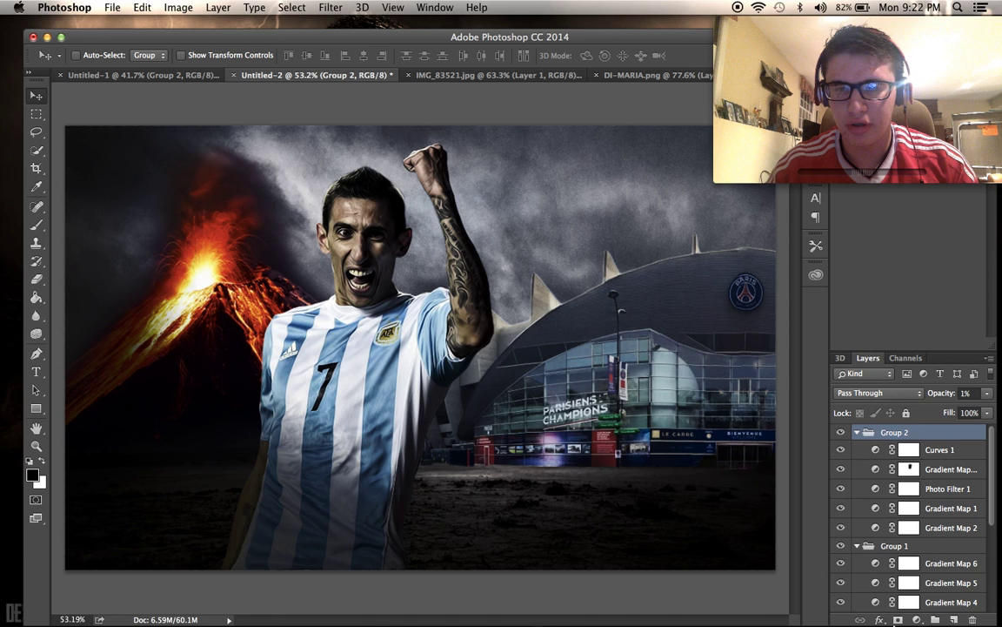
{"action": "left_click", "coordinate": [919, 621]}
{"action": "left_click", "coordinate": [923, 527]}
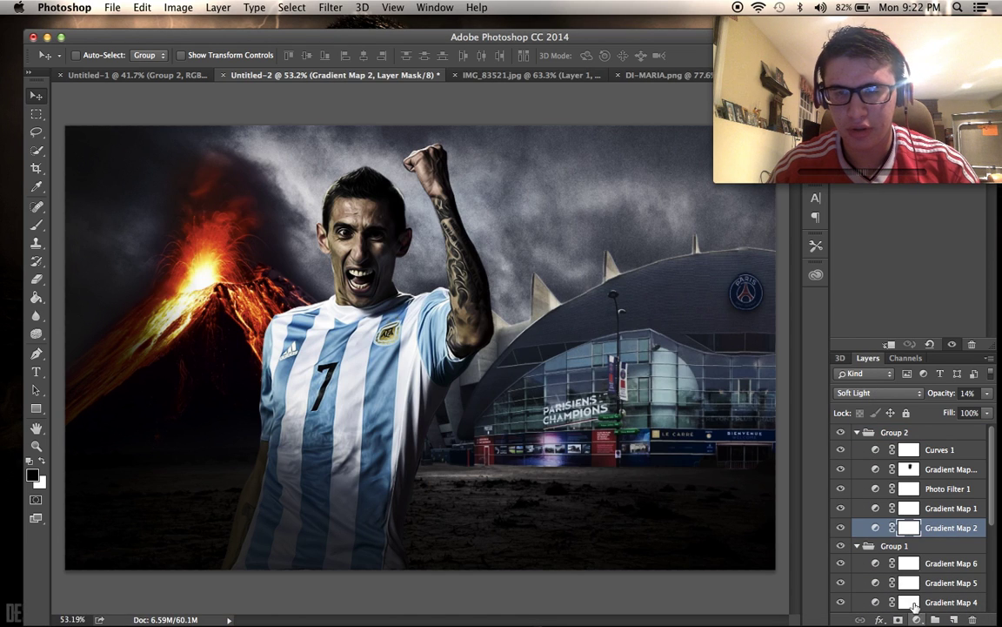
{"action": "double_click", "coordinate": [953, 432]}
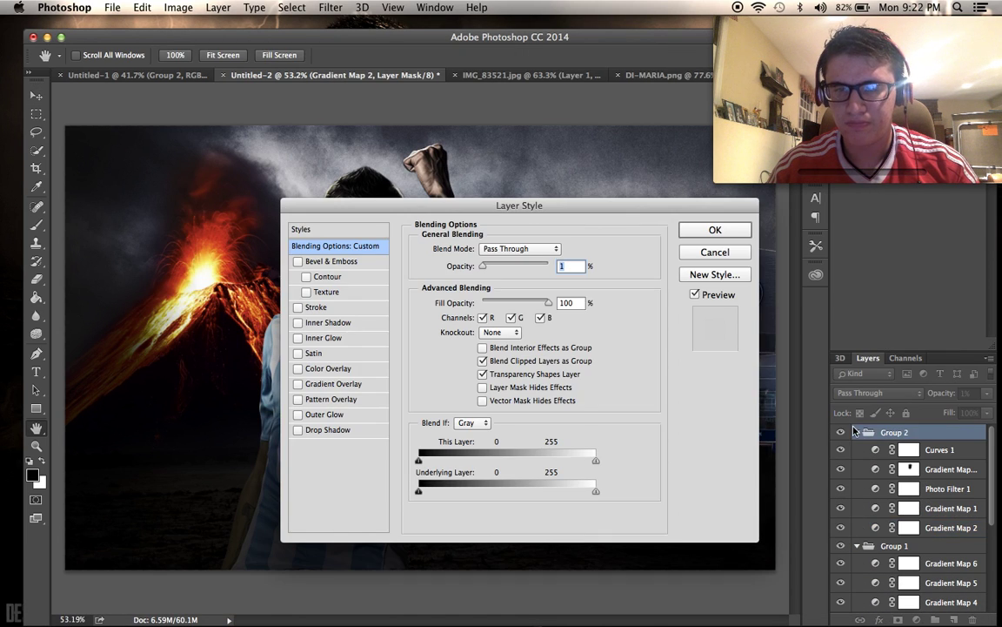
{"action": "left_click", "coordinate": [716, 251]}
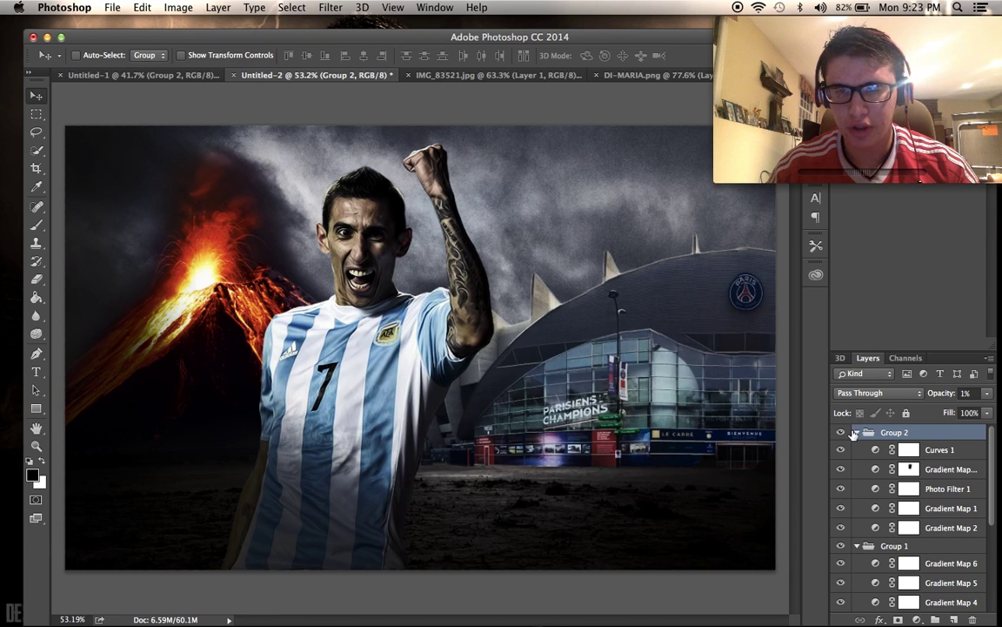
Collapse both groups and add a Photo Filter adjustment layer above Group 2 using Cooling Filter (80) at an increased density.
{"action": "left_click", "coordinate": [858, 433]}
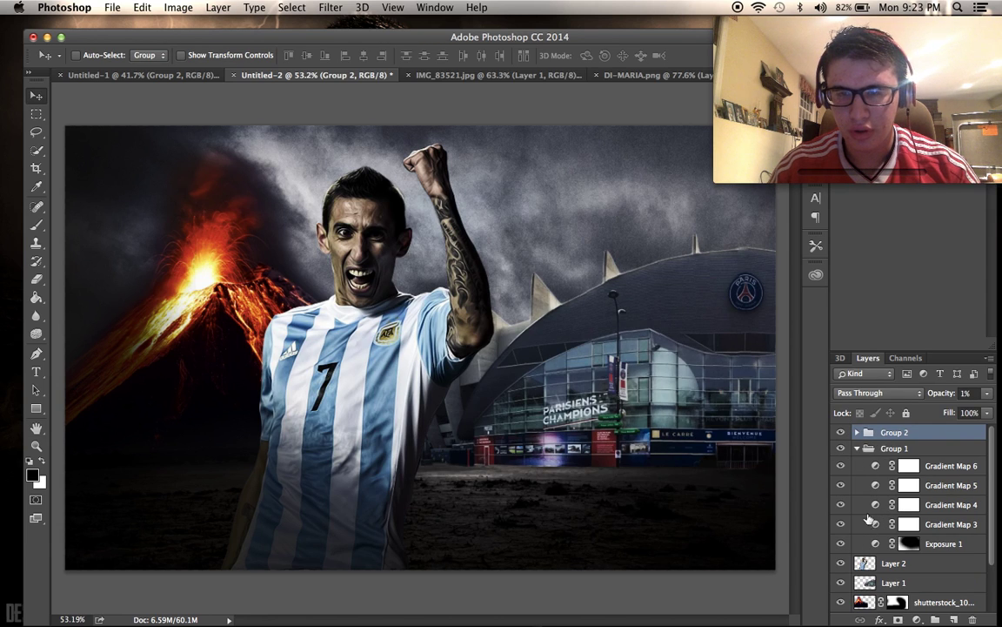
{"action": "left_click", "coordinate": [858, 448]}
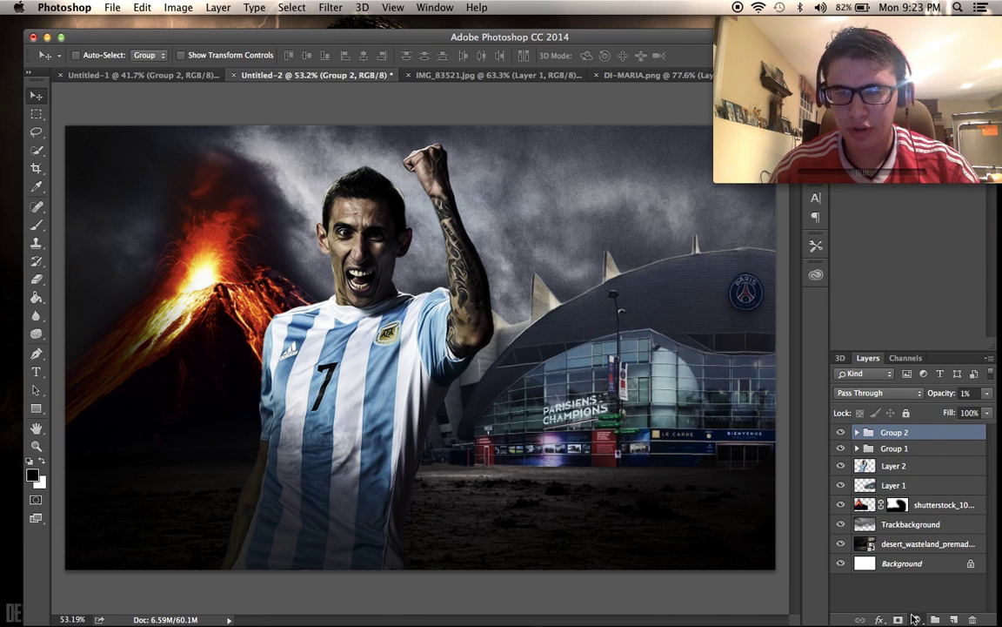
{"action": "left_click", "coordinate": [917, 619]}
{"action": "left_click", "coordinate": [924, 514]}
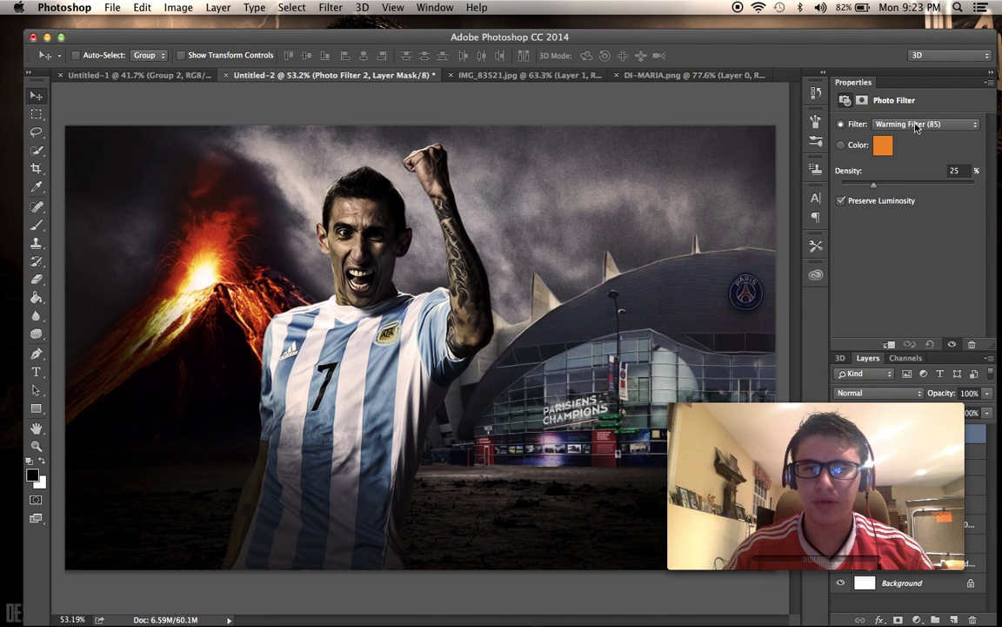
{"action": "left_click", "coordinate": [917, 125]}
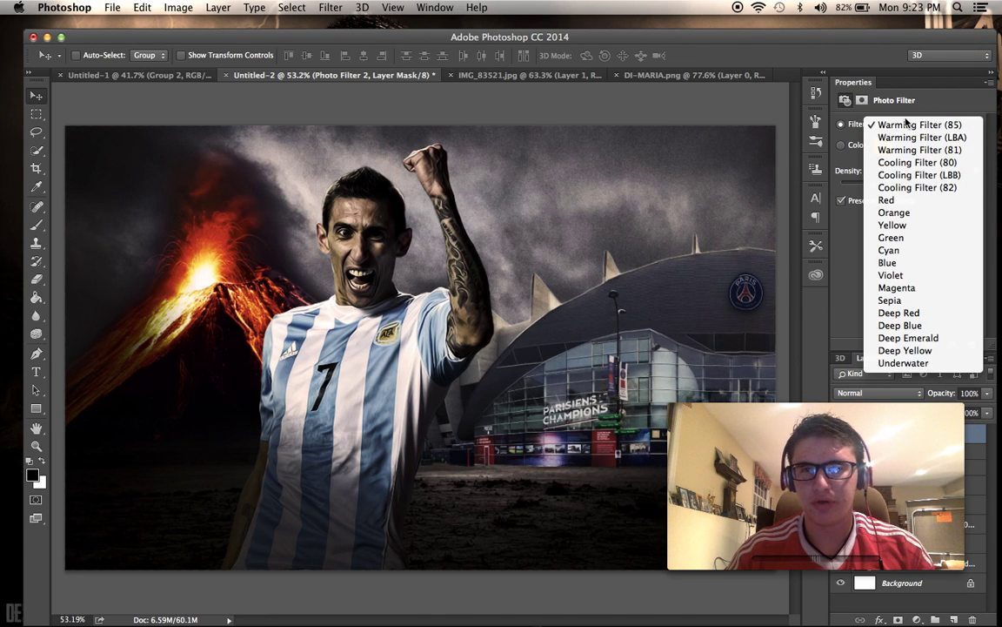
{"action": "left_click", "coordinate": [905, 164]}
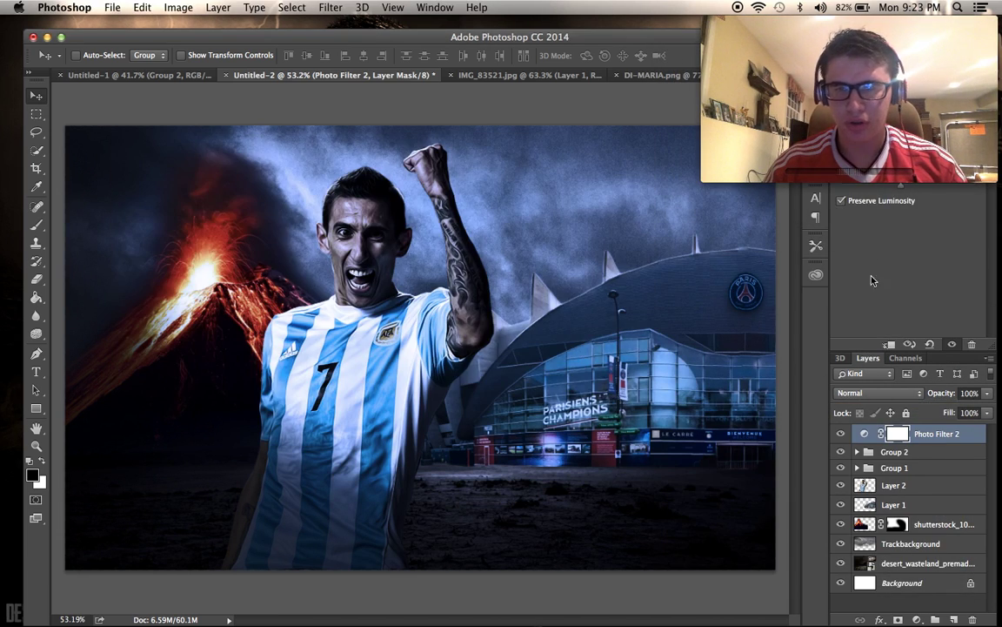
Try reducing the volcano layer's saturation to -31 with Hue/Saturation.
{"action": "left_click", "coordinate": [893, 504]}
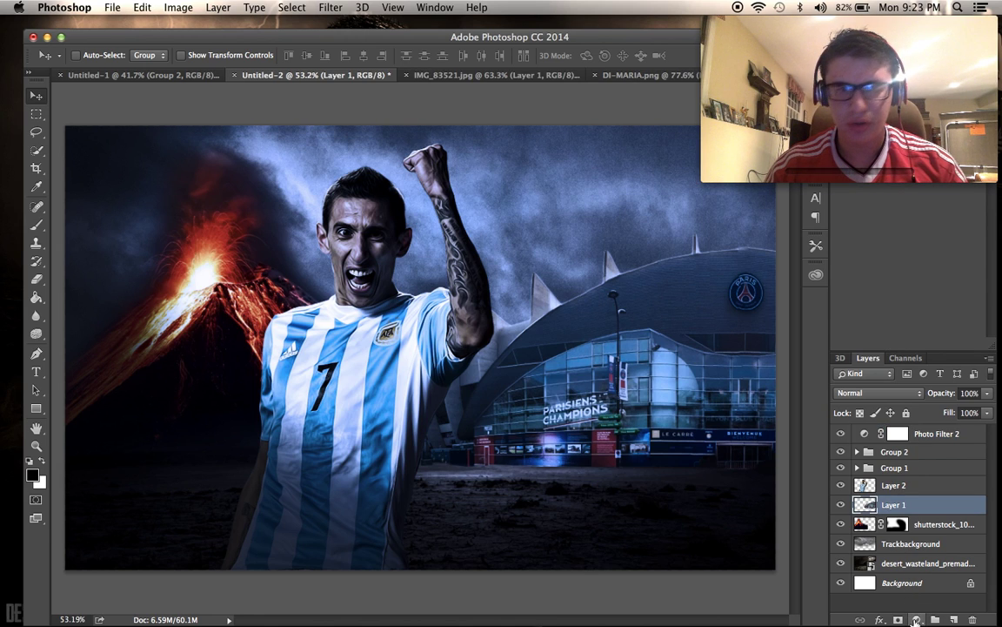
{"action": "left_click", "coordinate": [902, 530]}
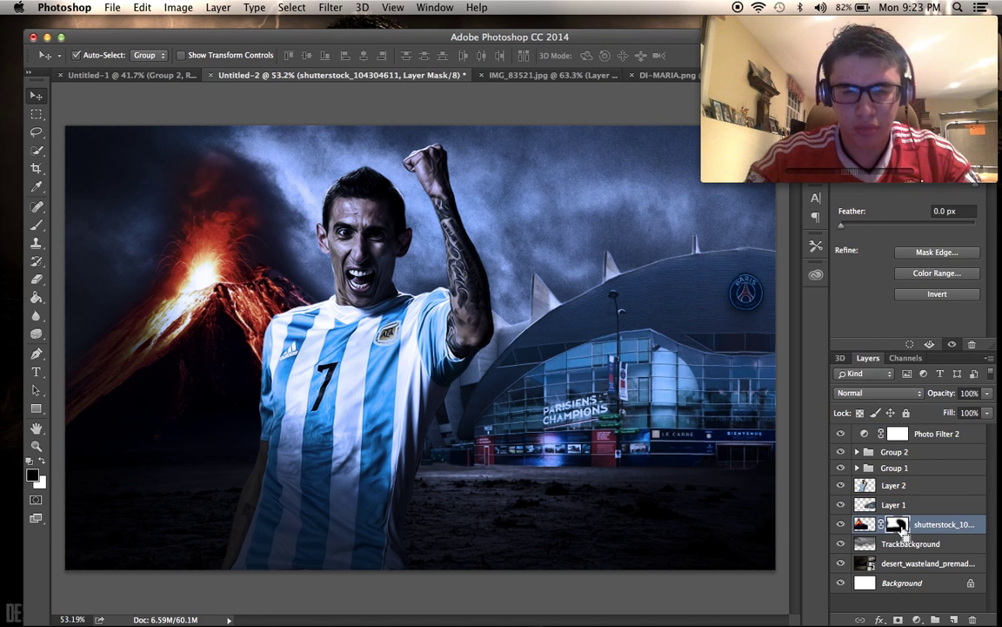
{"action": "left_click", "coordinate": [865, 508]}
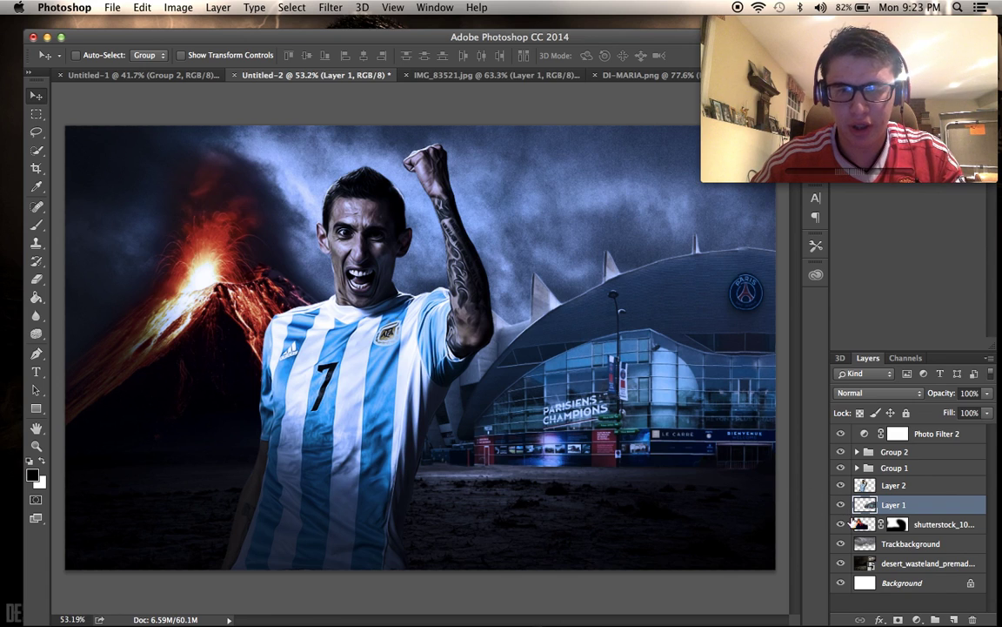
{"action": "left_click", "coordinate": [864, 524]}
{"action": "key", "text": "i"}
{"action": "key", "text": "super+u"}
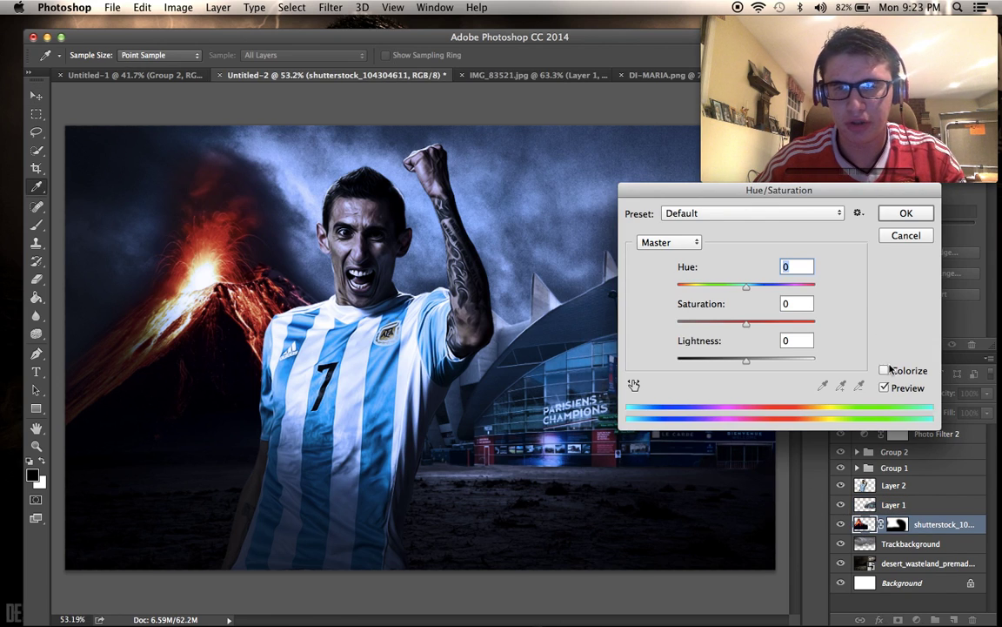
{"action": "left_click_drag", "start_coordinate": [746, 321], "coordinate": [682, 323]}
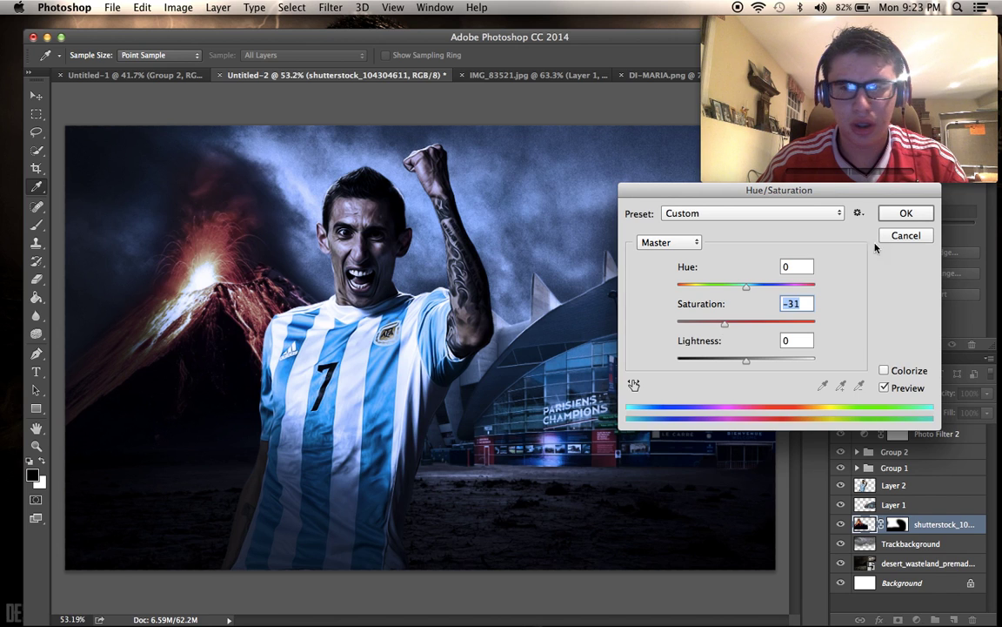
{"action": "left_click", "coordinate": [901, 233]}
Apply a Photo Filter adjustment directly to the volcano layer with Cooling Filter (80) at a high density, and check the result.
{"action": "left_click", "coordinate": [183, 7]}
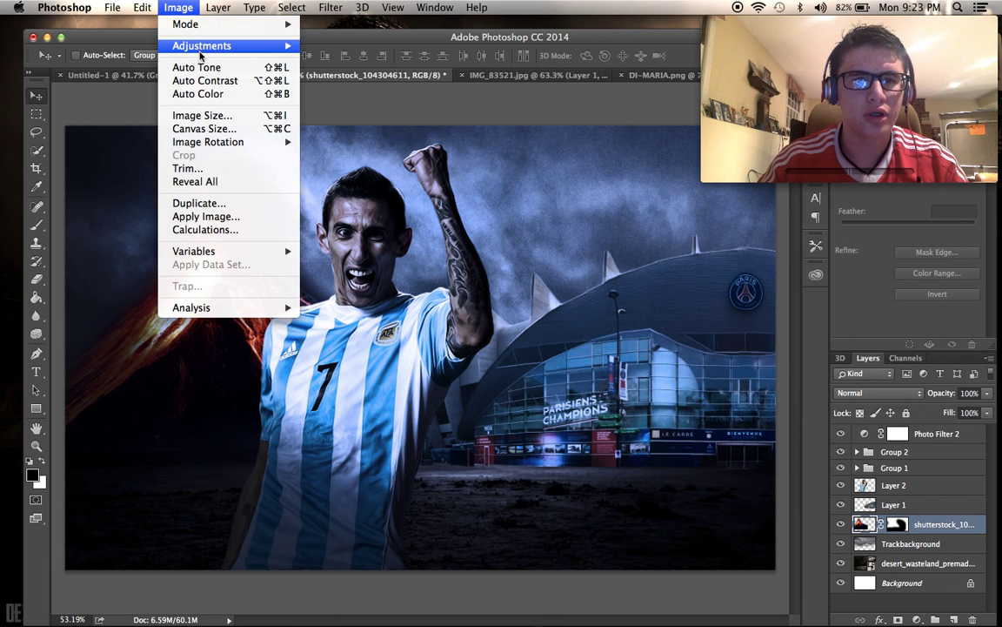
{"action": "mouse_move", "coordinate": [265, 44]}
{"action": "left_click", "coordinate": [383, 159]}
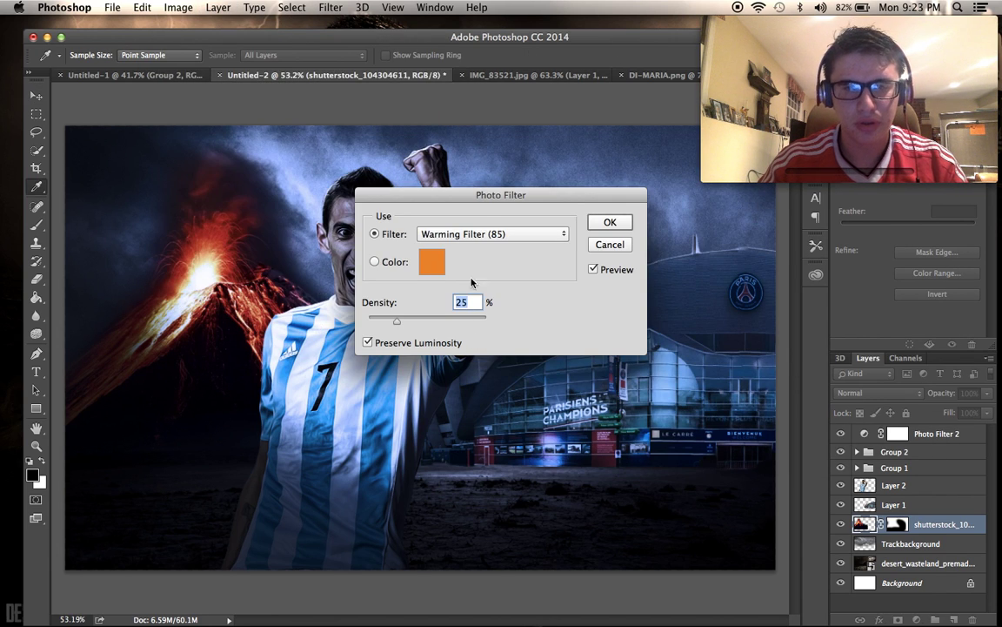
{"action": "left_click", "coordinate": [478, 231]}
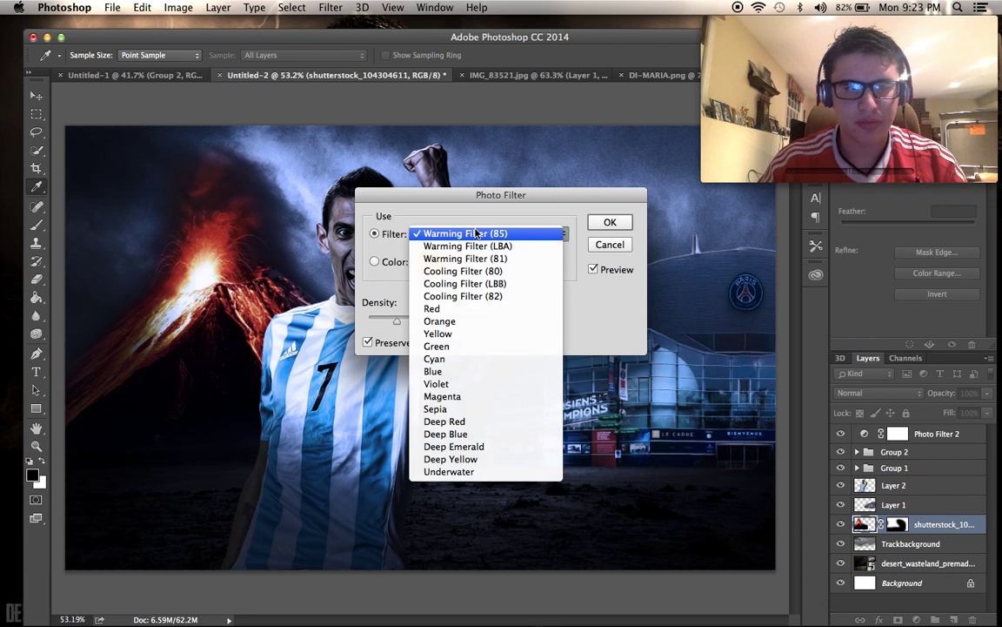
{"action": "left_click", "coordinate": [462, 272]}
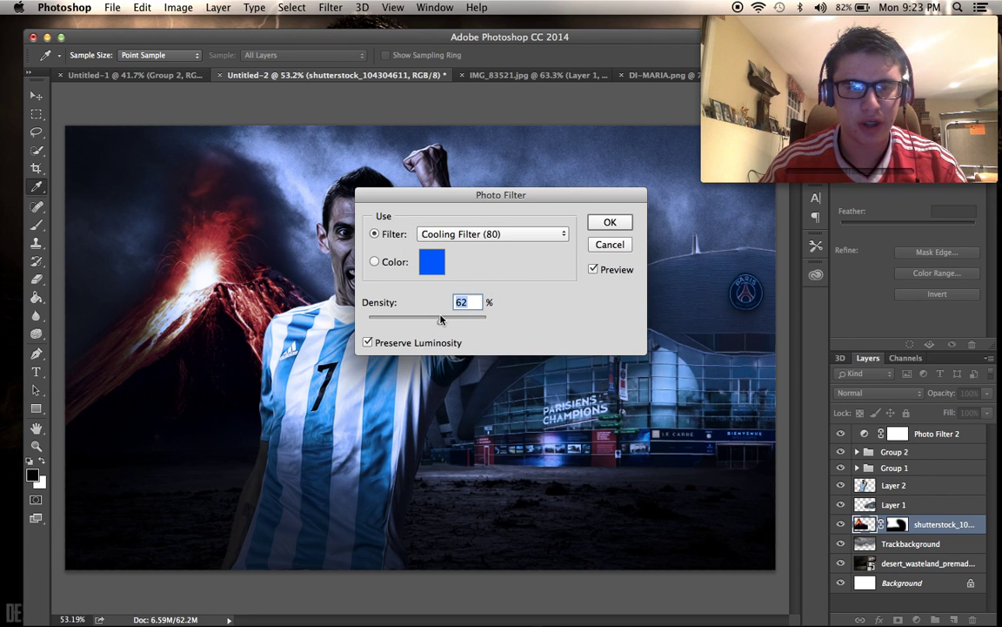
{"action": "left_click_drag", "start_coordinate": [458, 320], "coordinate": [470, 320]}
{"action": "left_click", "coordinate": [609, 222]}
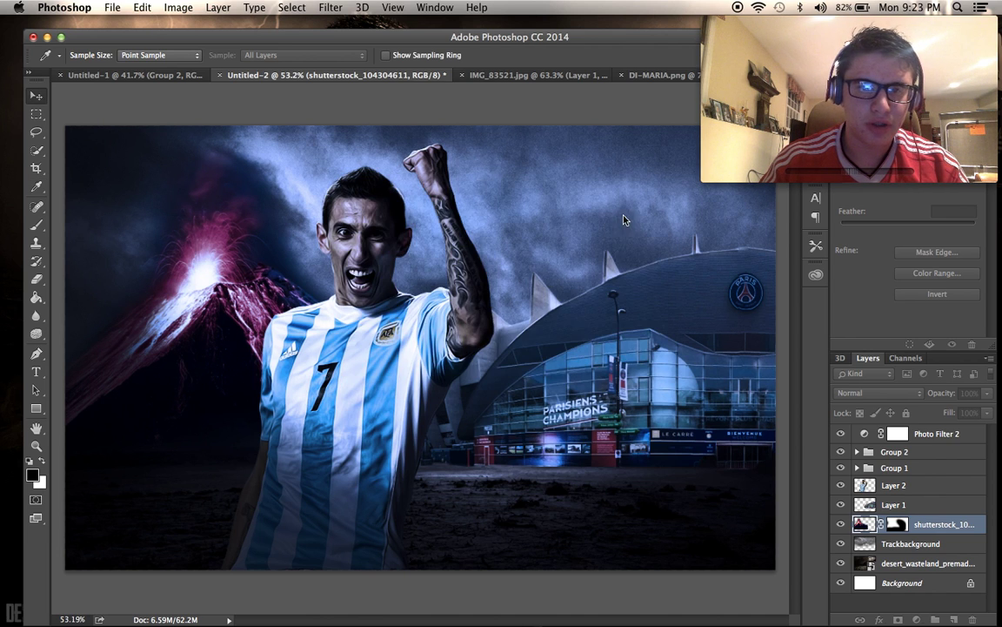
{"action": "key", "text": "v"}
{"action": "scroll", "coordinate": [550, 369], "scroll_direction": "up", "scroll_amount": 1}
{"action": "scroll", "coordinate": [549, 368], "scroll_direction": "down", "scroll_amount": 2}
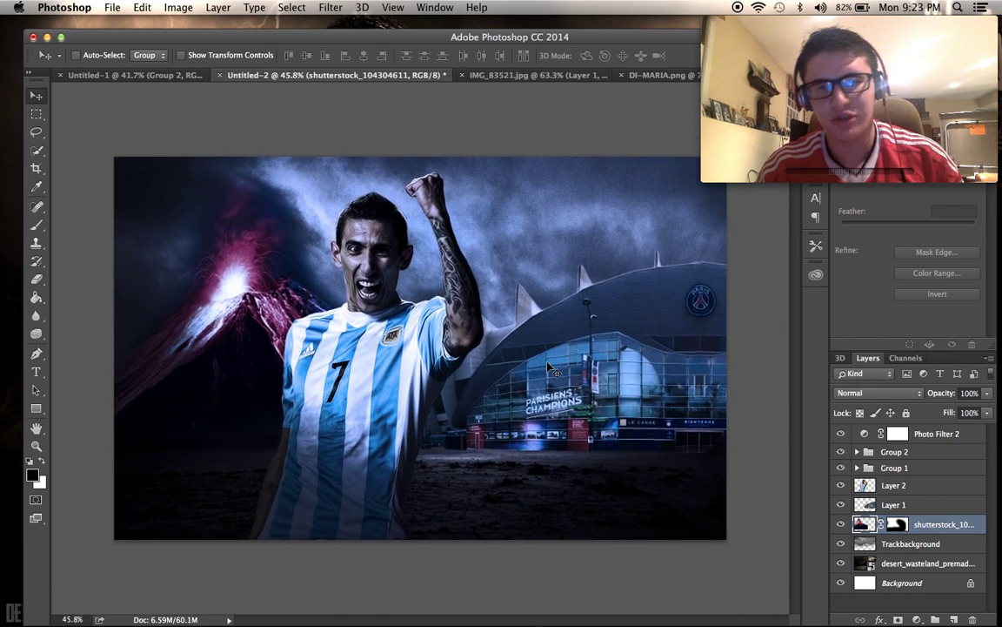
{"action": "scroll", "coordinate": [550, 369], "scroll_direction": "up", "scroll_amount": 2}
{"action": "scroll", "coordinate": [550, 369], "scroll_direction": "down", "scroll_amount": 1}
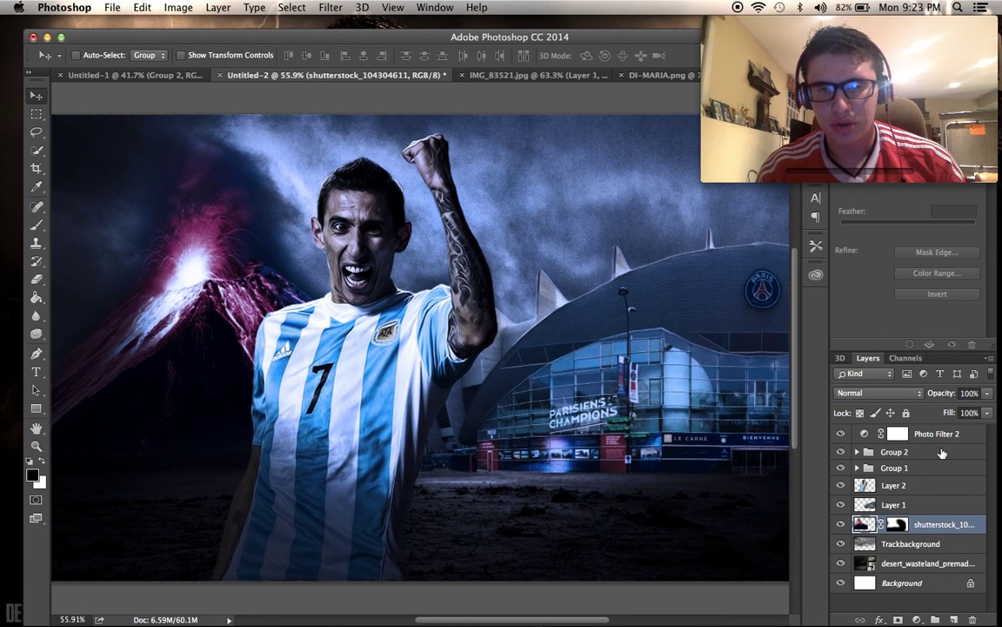
Add a Gradient Map adjustment layer directly above Photo Filter 2 using a black-to-white gradient.
{"action": "left_click", "coordinate": [937, 434]}
{"action": "left_click", "coordinate": [917, 619]}
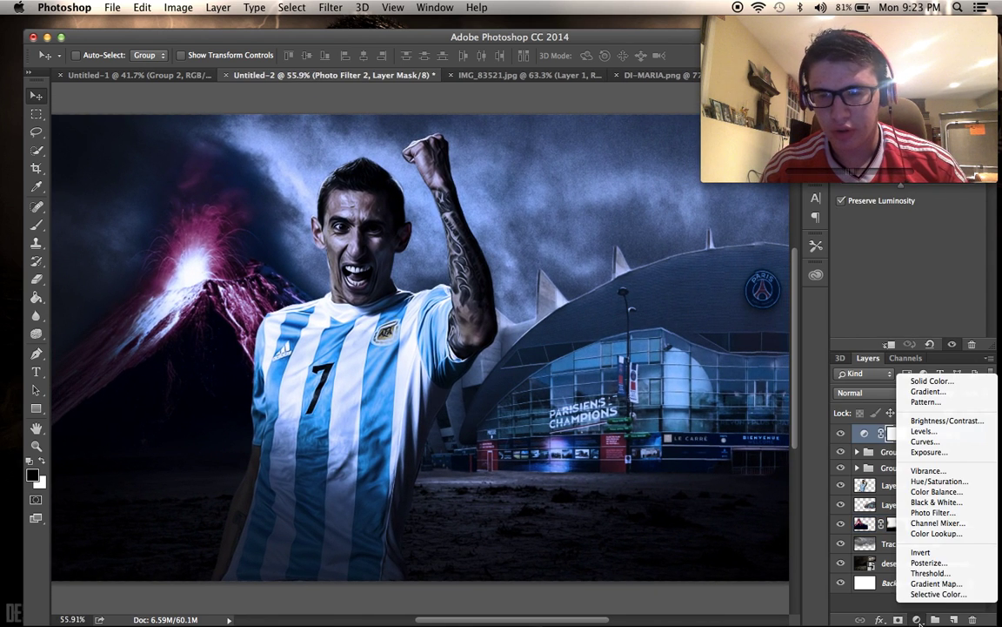
{"action": "left_click", "coordinate": [923, 577]}
{"action": "left_click_drag", "start_coordinate": [877, 127], "coordinate": [892, 111]}
{"action": "left_click", "coordinate": [904, 172]}
{"action": "left_click", "coordinate": [921, 242]}
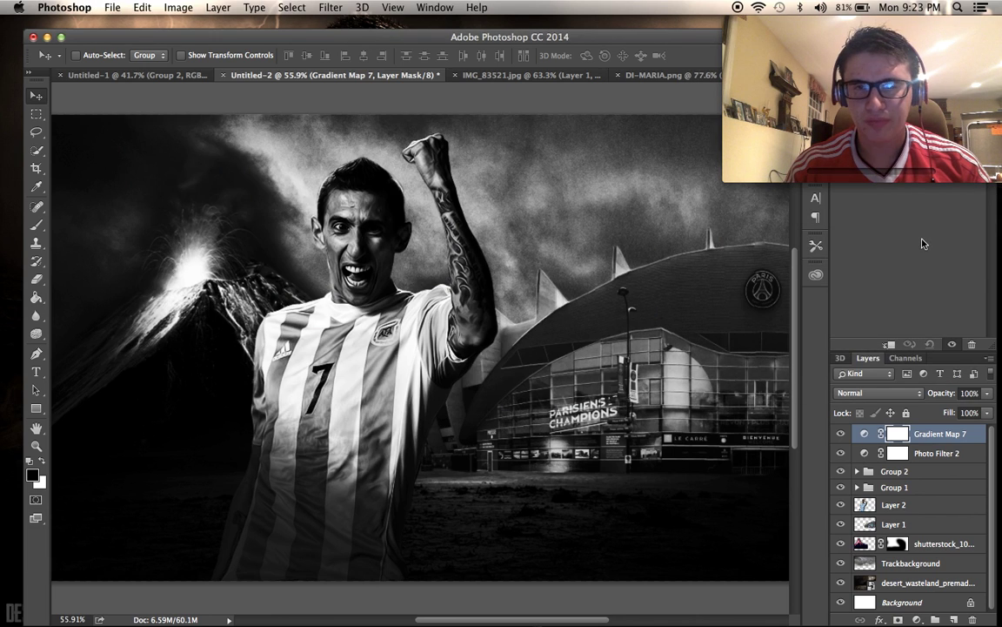
Try Soft Light on the Gradient Map layer, then set its blend mode to Multiply at 34% opacity.
{"action": "left_click", "coordinate": [879, 392]}
{"action": "left_click", "coordinate": [886, 557]}
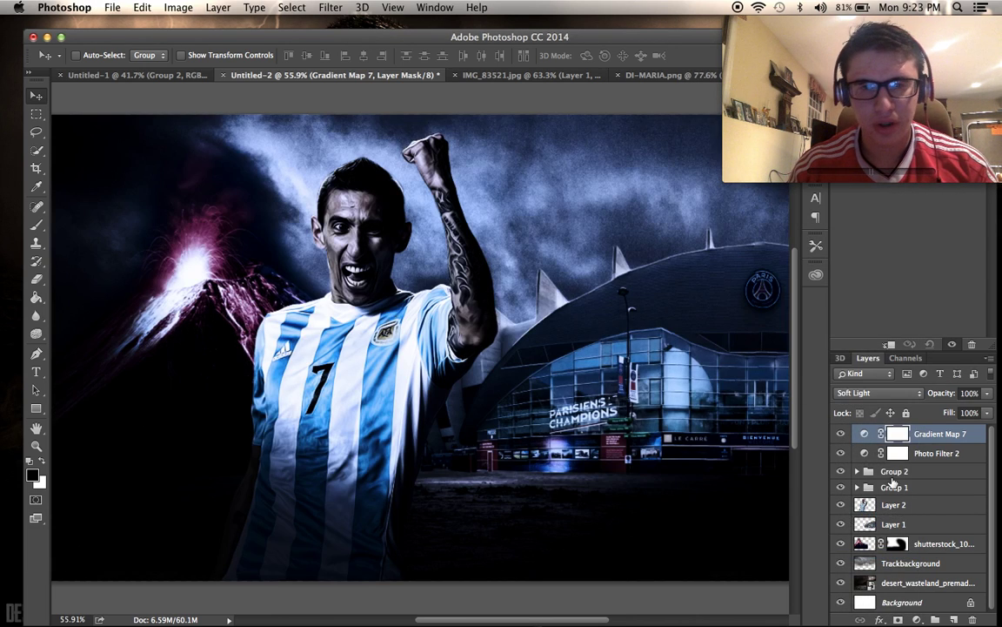
{"action": "left_click", "coordinate": [874, 392]}
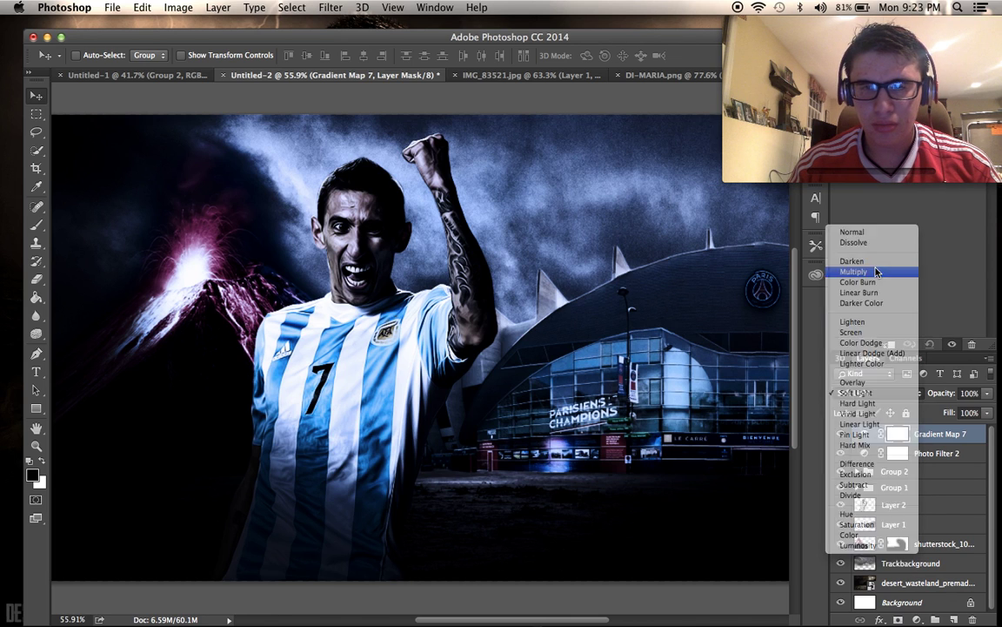
{"action": "left_click", "coordinate": [879, 264]}
{"action": "left_click", "coordinate": [986, 394]}
{"action": "left_click_drag", "start_coordinate": [946, 407], "coordinate": [944, 407]}
{"action": "scroll", "coordinate": [721, 434], "scroll_direction": "down", "scroll_amount": 2}
{"action": "scroll", "coordinate": [721, 434], "scroll_direction": "up", "scroll_amount": 2}
{"action": "scroll", "coordinate": [719, 434], "scroll_direction": "down", "scroll_amount": 1}
{"action": "scroll", "coordinate": [719, 435], "scroll_direction": "up", "scroll_amount": 1}
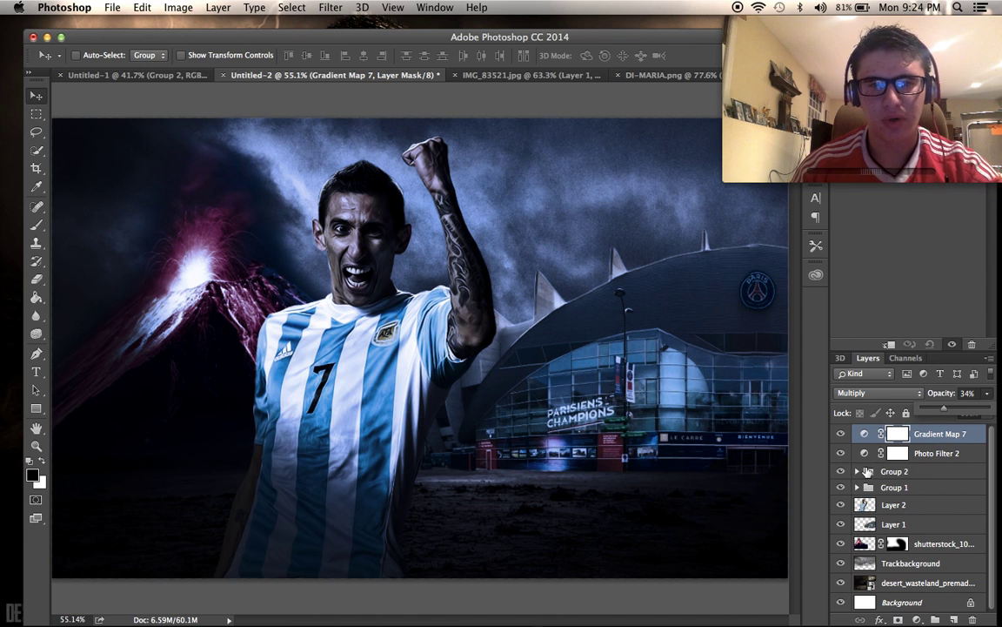
{"action": "scroll", "coordinate": [703, 459], "scroll_direction": "up", "scroll_amount": 2}
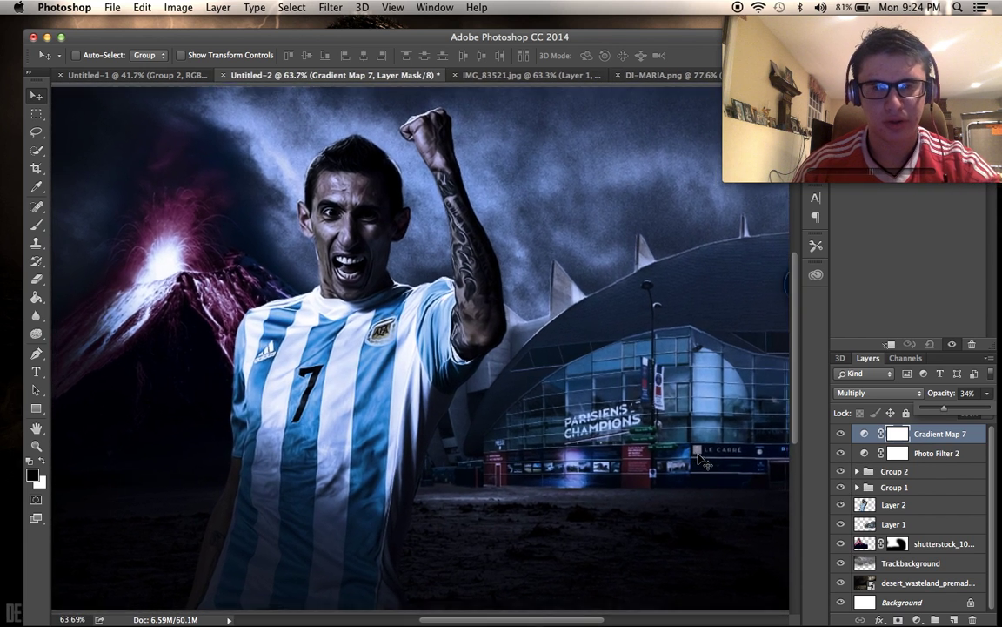
{"action": "scroll", "coordinate": [703, 459], "scroll_direction": "down", "scroll_amount": 3}
Denoise the Trackbackground sky layer with Topaz DeNoise 5 using the JPEG - strong preset.
{"action": "left_click", "coordinate": [911, 562]}
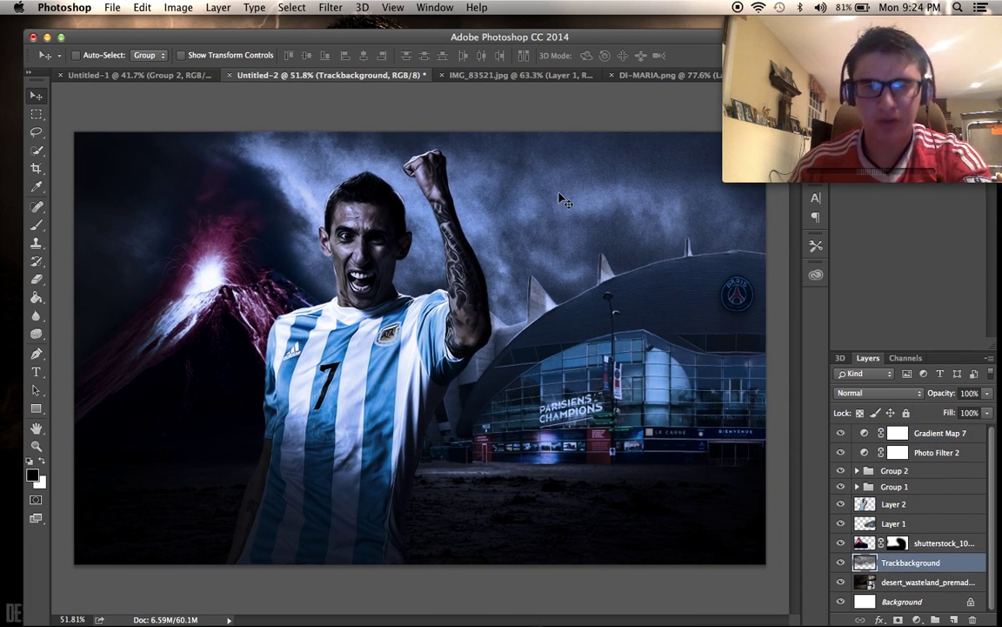
{"action": "left_click", "coordinate": [331, 7]}
{"action": "mouse_move", "coordinate": [399, 332]}
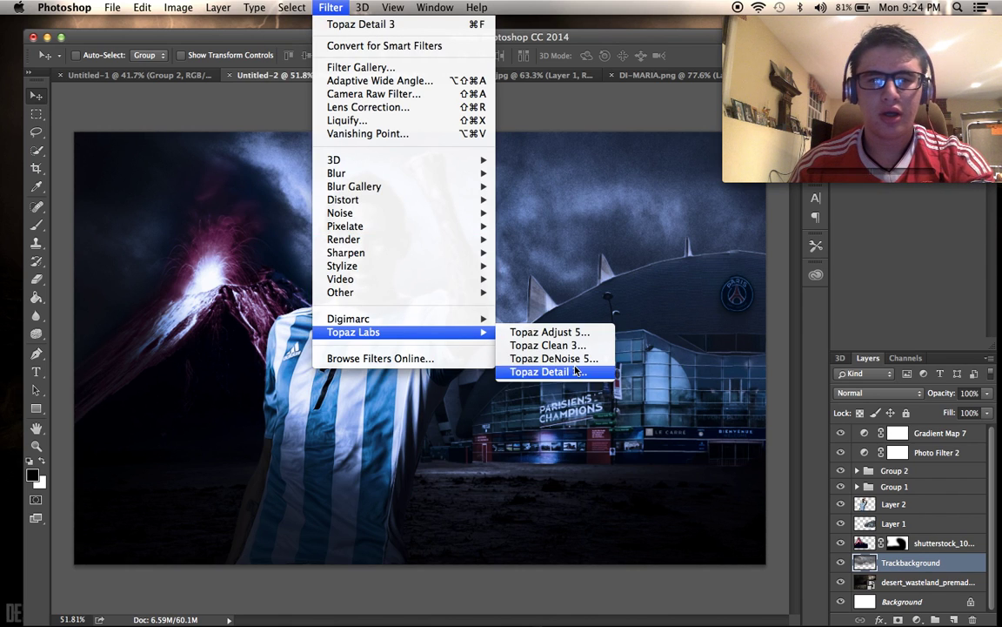
{"action": "left_click", "coordinate": [574, 364]}
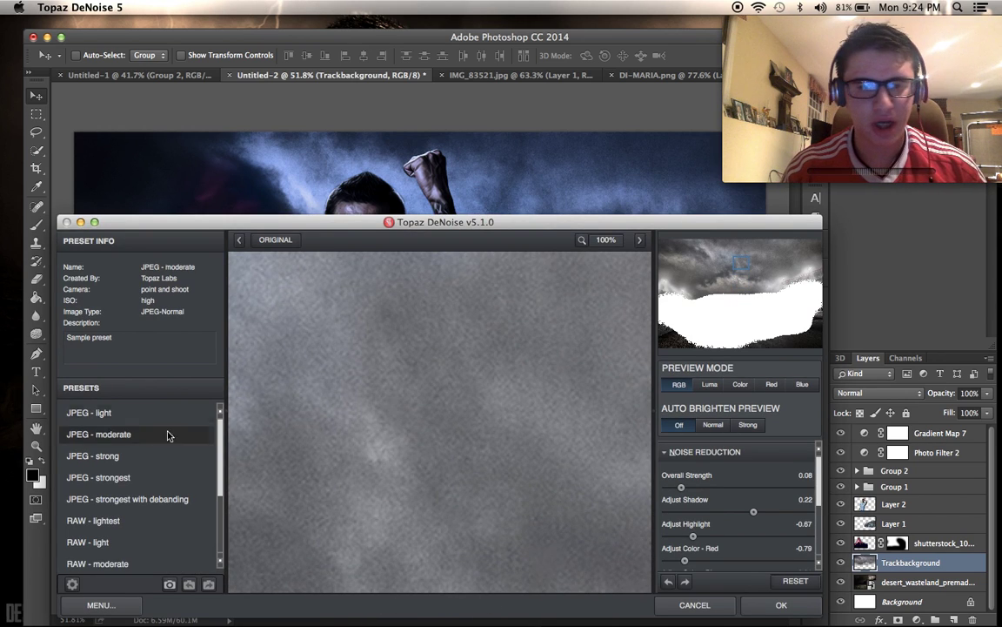
{"action": "left_click", "coordinate": [143, 452]}
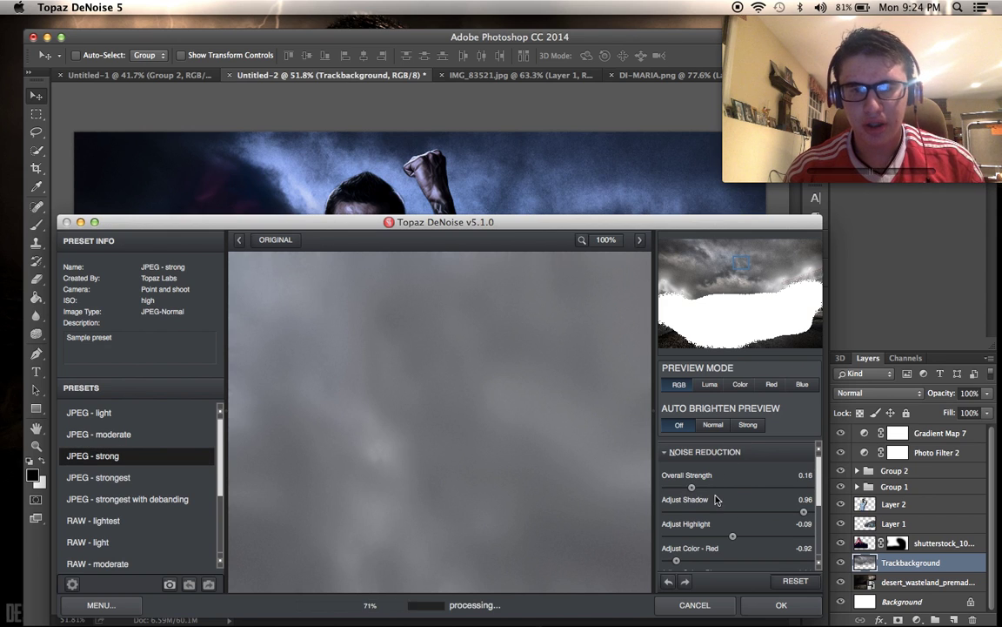
{"action": "left_click", "coordinate": [779, 606]}
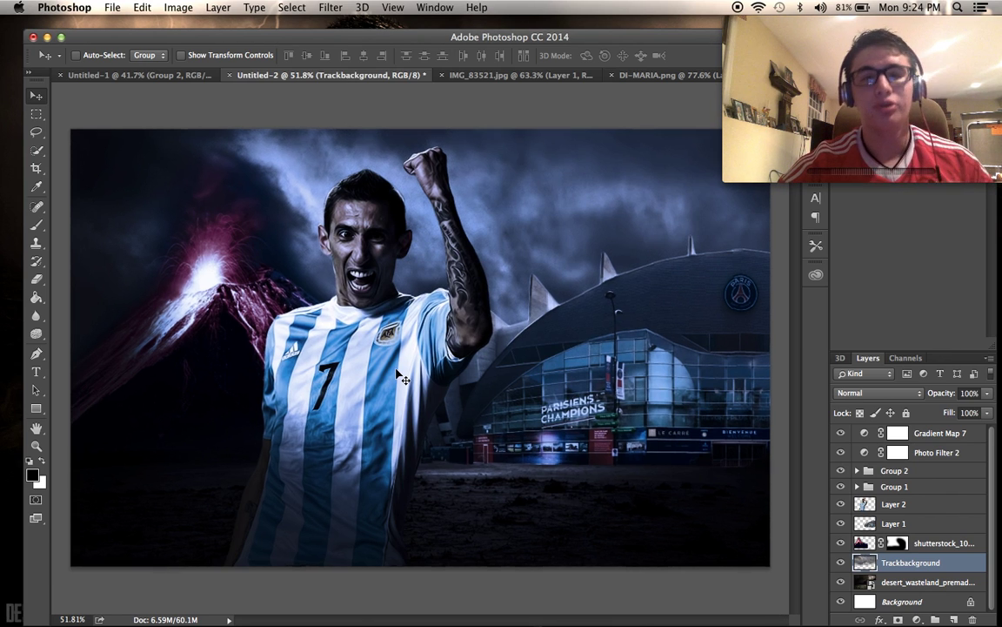
{"action": "scroll", "coordinate": [400, 376], "scroll_direction": "up", "scroll_amount": 2}
{"action": "scroll", "coordinate": [403, 376], "scroll_direction": "down", "scroll_amount": 1}
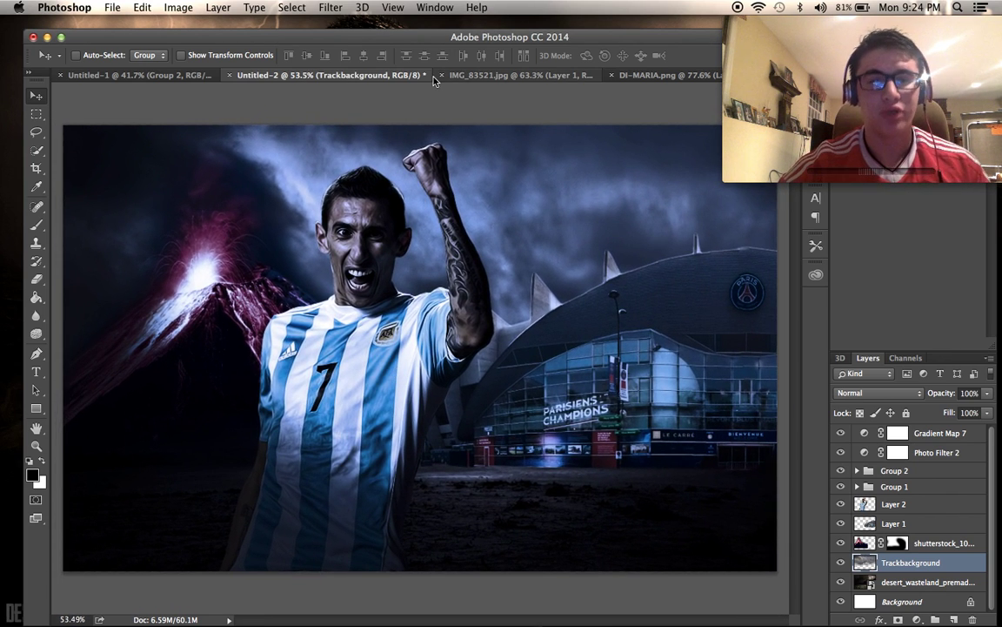
Add a new layer above Layer 2 and choose the 1082 px light-beam brush with white as the foreground color.
{"action": "left_click", "coordinate": [935, 469]}
{"action": "left_click", "coordinate": [931, 510]}
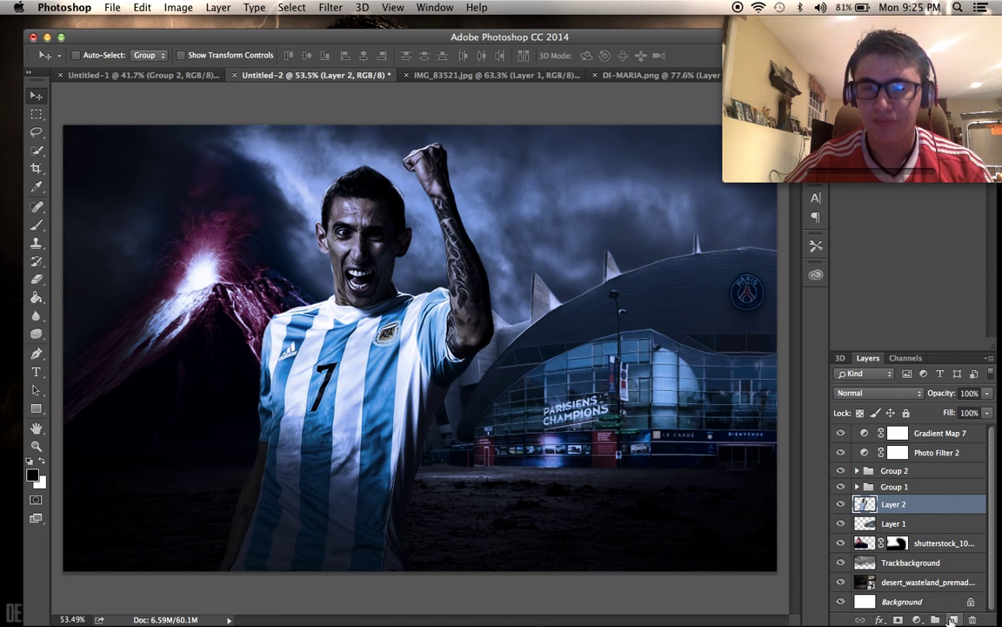
{"action": "left_click", "coordinate": [953, 619]}
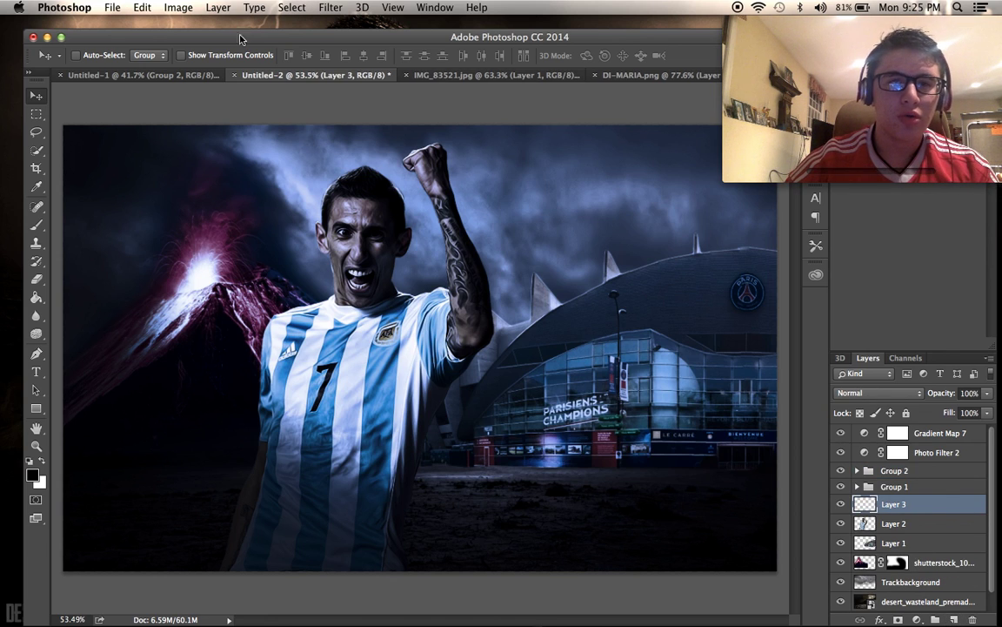
{"action": "left_click", "coordinate": [35, 224]}
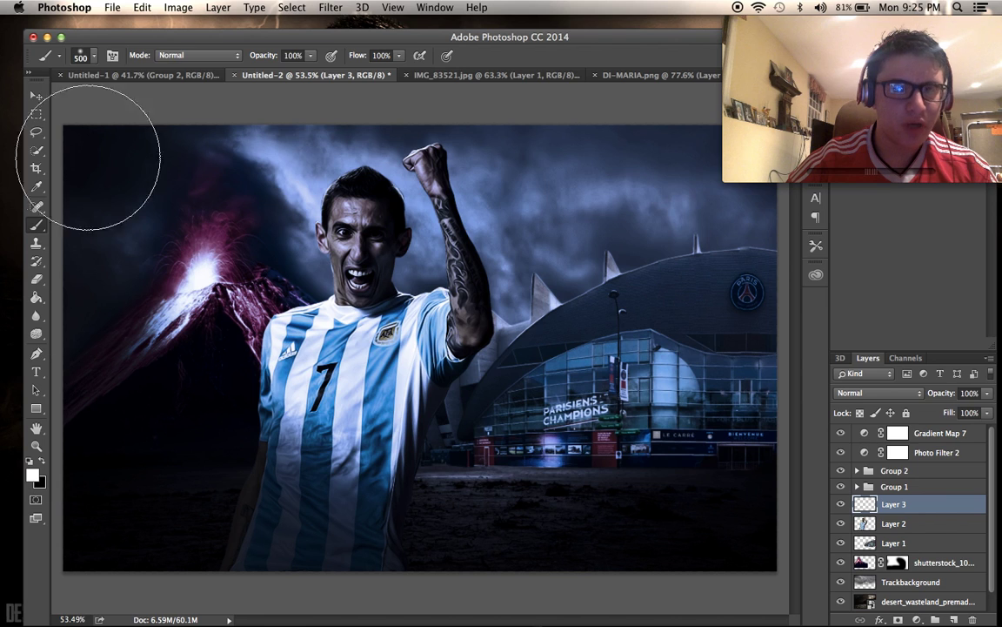
{"action": "left_click", "coordinate": [87, 55]}
{"action": "left_click", "coordinate": [534, 362]}
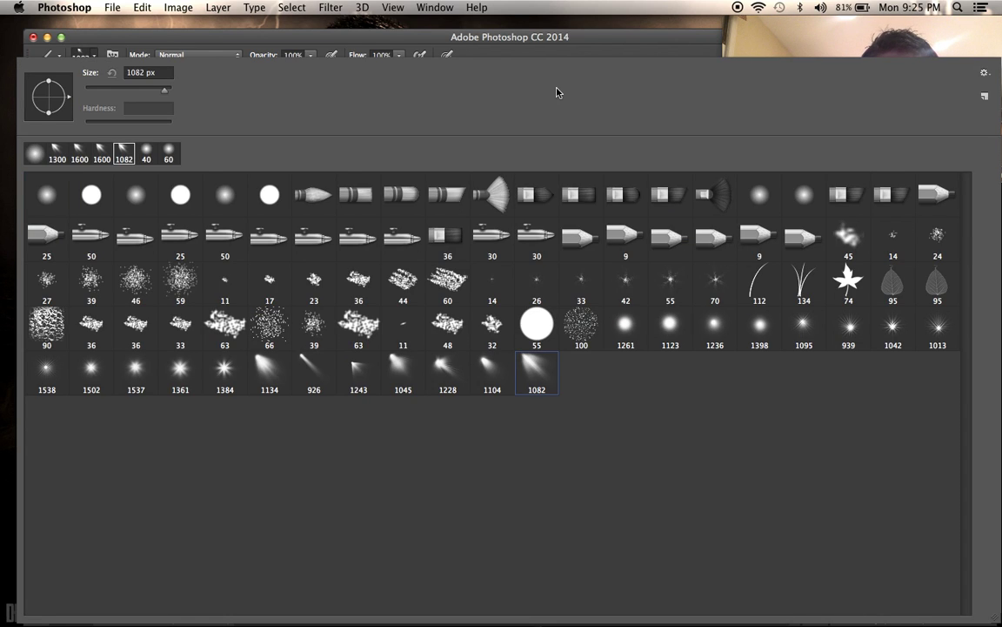
{"action": "left_click", "coordinate": [504, 52]}
Try stamping the light beam over the sky beside the player's head at a brush size of 1300 px.
{"action": "key", "text": "bracketright"}
{"action": "key", "text": "bracketright"}
{"action": "key", "text": "bracketright"}
{"action": "left_click", "coordinate": [337, 169]}
{"action": "key", "text": "super+z"}
{"action": "left_click", "coordinate": [317, 154]}
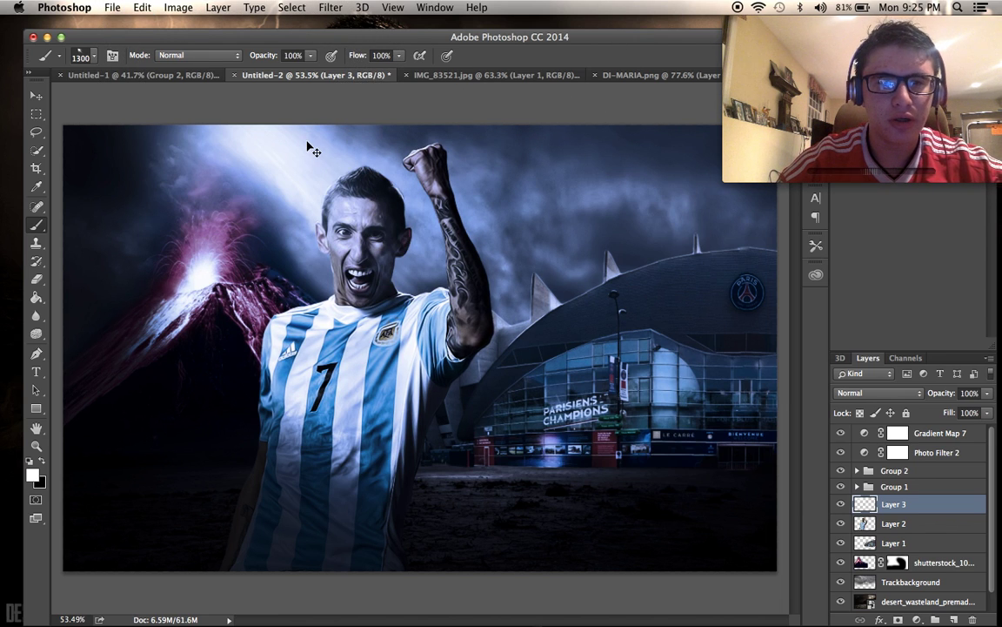
{"action": "key", "text": "super+z"}
{"action": "key", "text": "super+z"}
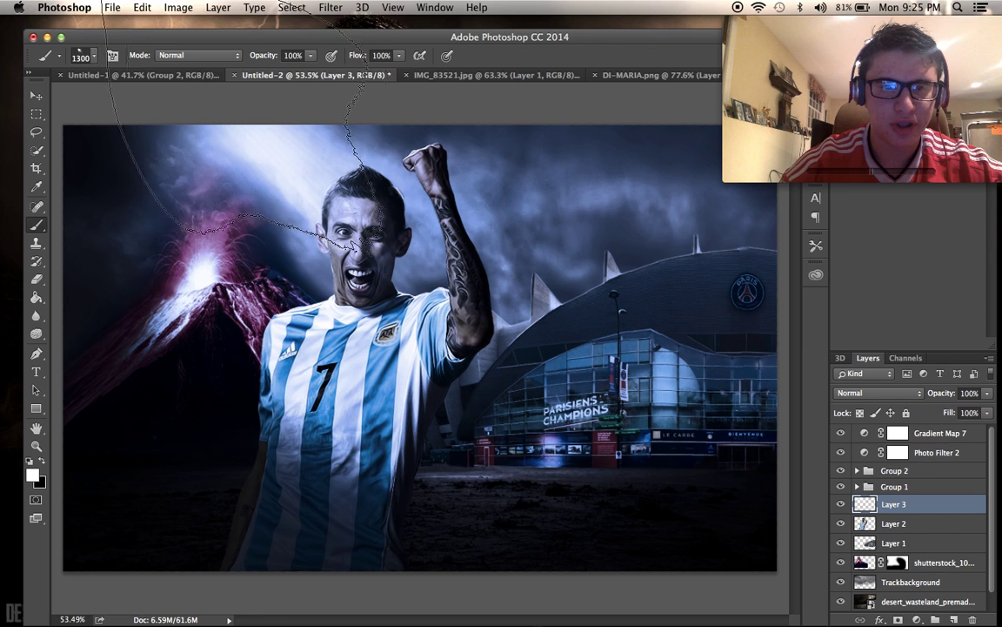
{"action": "key", "text": "super+z"}
Enlarge the light-beam brush to 1600 px and stamp a white beam from the upper-left sky onto the player's head.
{"action": "key", "text": "bracketright"}
{"action": "key", "text": "bracketright"}
{"action": "key", "text": "bracketright"}
{"action": "left_click", "coordinate": [331, 167]}
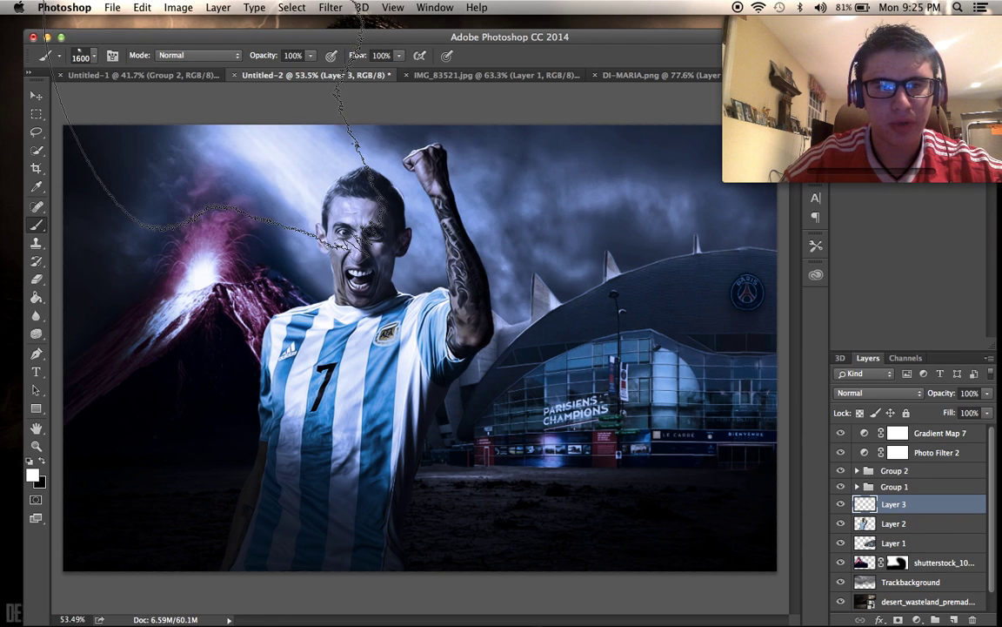
{"action": "key", "text": "super+z"}
{"action": "left_click", "coordinate": [330, 169]}
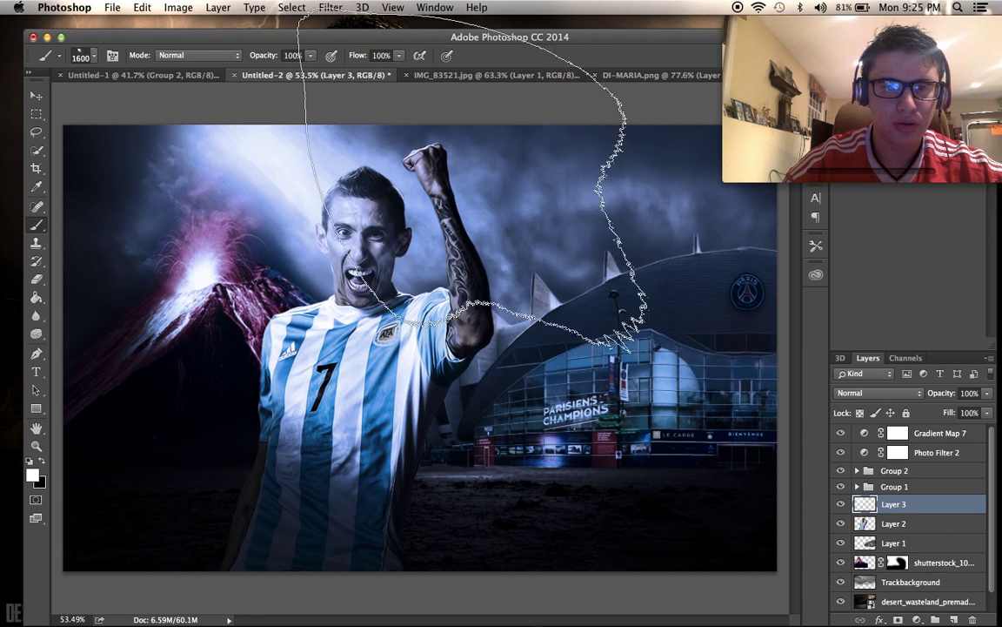
Soften the light beam on Layer 3 with a Gaussian Blur of 5.6 pixels radius.
{"action": "left_click", "coordinate": [330, 7]}
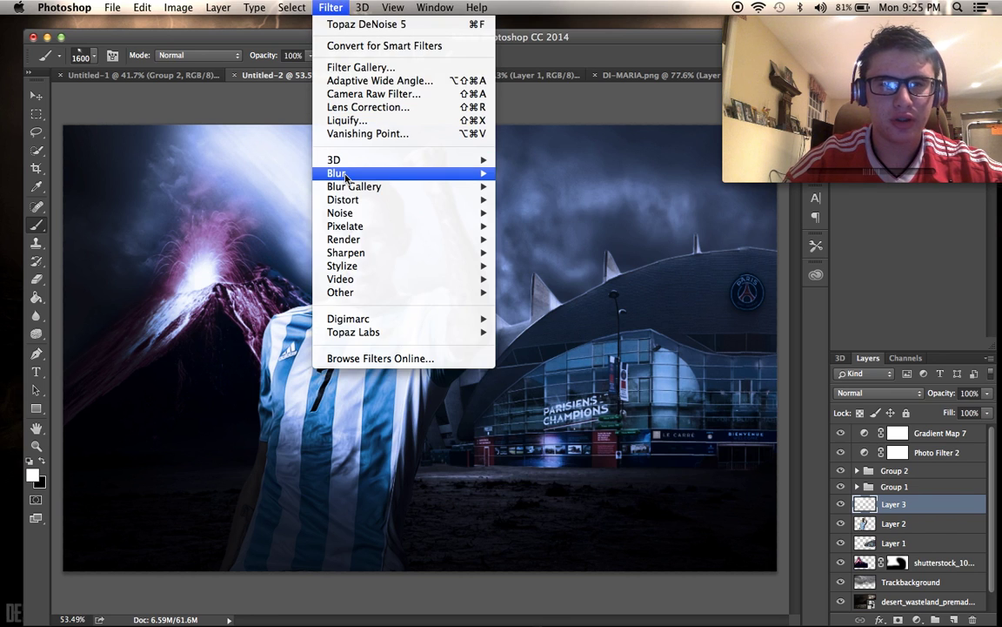
{"action": "mouse_move", "coordinate": [345, 174]}
{"action": "left_click", "coordinate": [564, 225]}
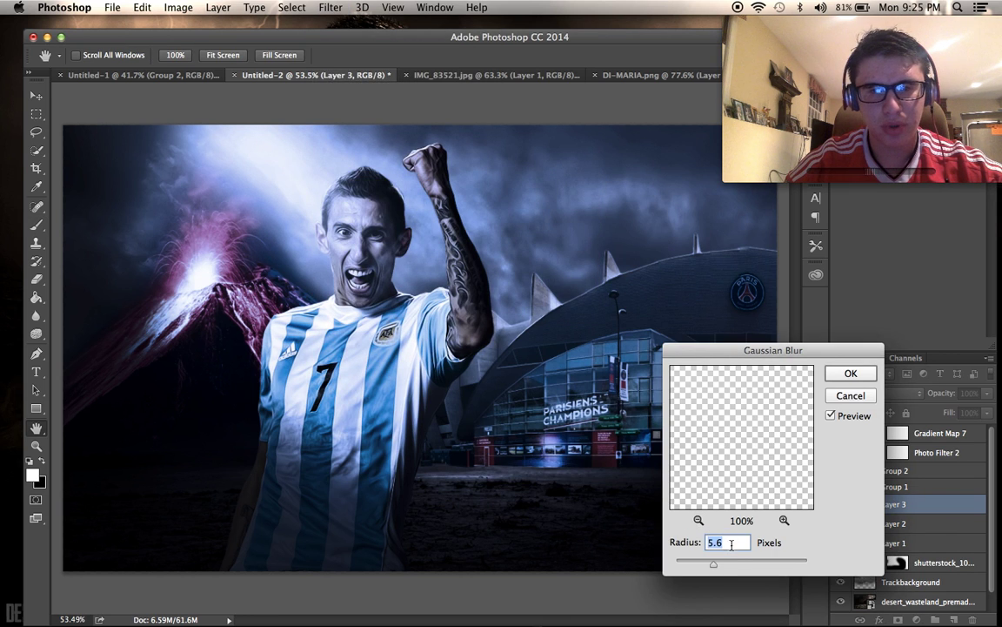
{"action": "left_click", "coordinate": [848, 381]}
{"action": "scroll", "coordinate": [522, 335], "scroll_direction": "down", "scroll_amount": 2}
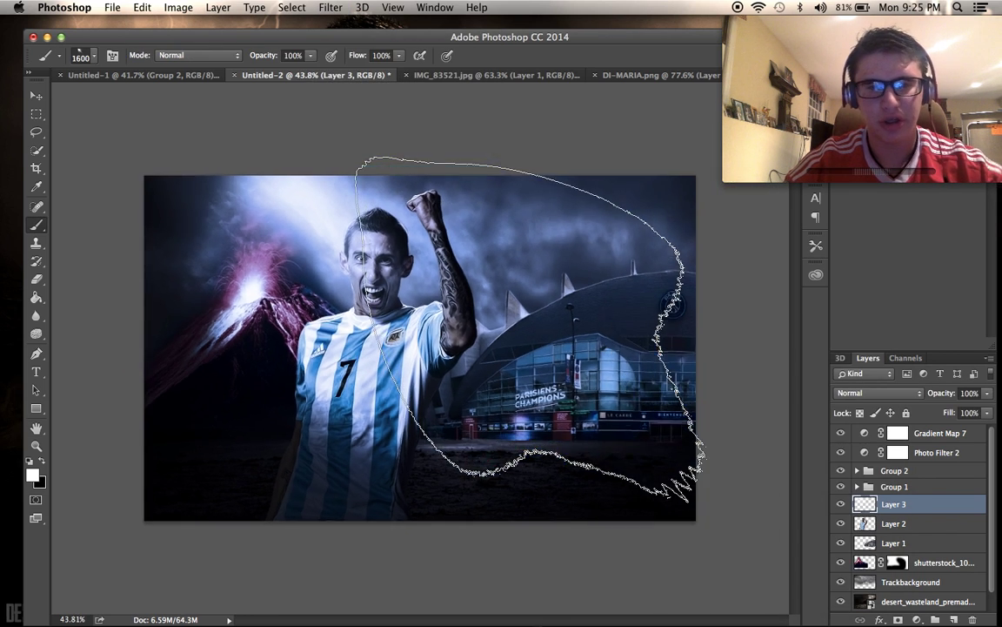
{"action": "scroll", "coordinate": [522, 335], "scroll_direction": "up", "scroll_amount": 1}
{"action": "scroll", "coordinate": [404, 340], "scroll_direction": "up", "scroll_amount": 1}
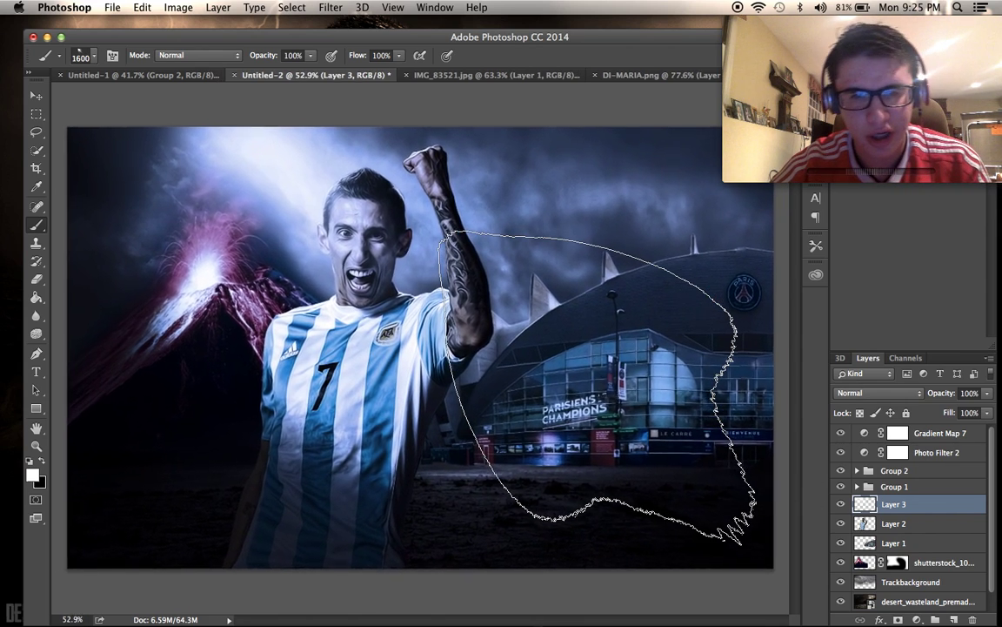
Switch to Finder, find Di-Maria-7-Argentina.png in Downloads and place it in the wallpaper document.
{"action": "mouse_move", "coordinate": [153, 593]}
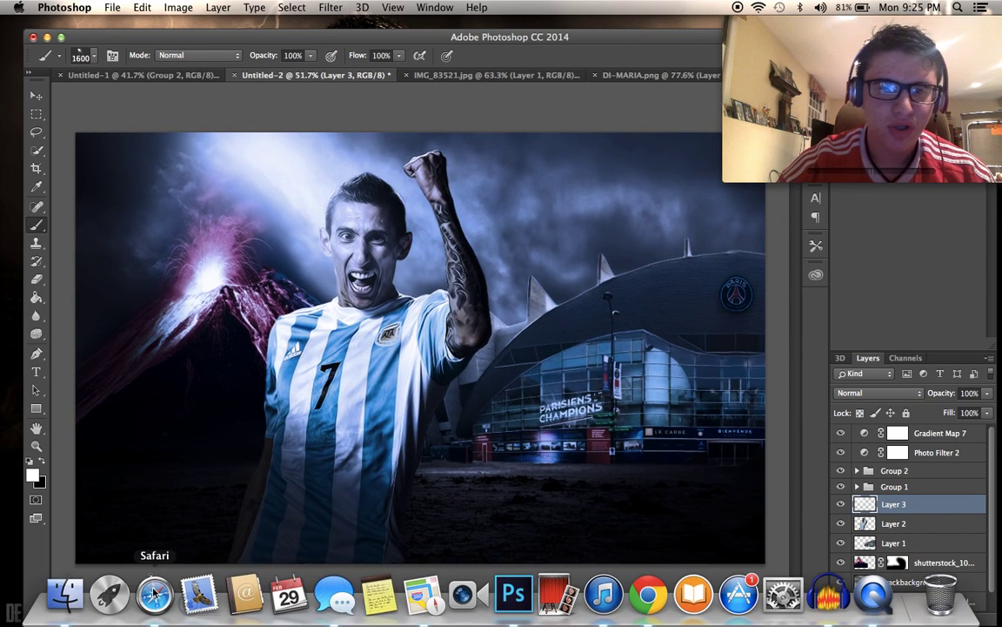
{"action": "left_click", "coordinate": [77, 600]}
{"action": "left_click", "coordinate": [738, 228]}
{"action": "scroll", "coordinate": [510, 233], "scroll_direction": "down", "scroll_amount": 5}
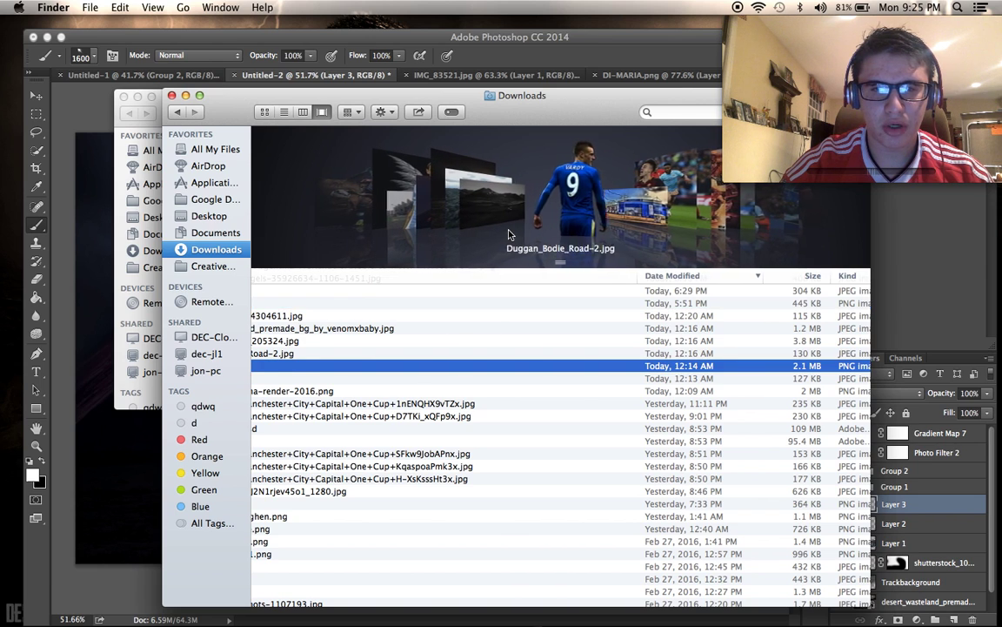
{"action": "scroll", "coordinate": [510, 233], "scroll_direction": "up", "scroll_amount": 9}
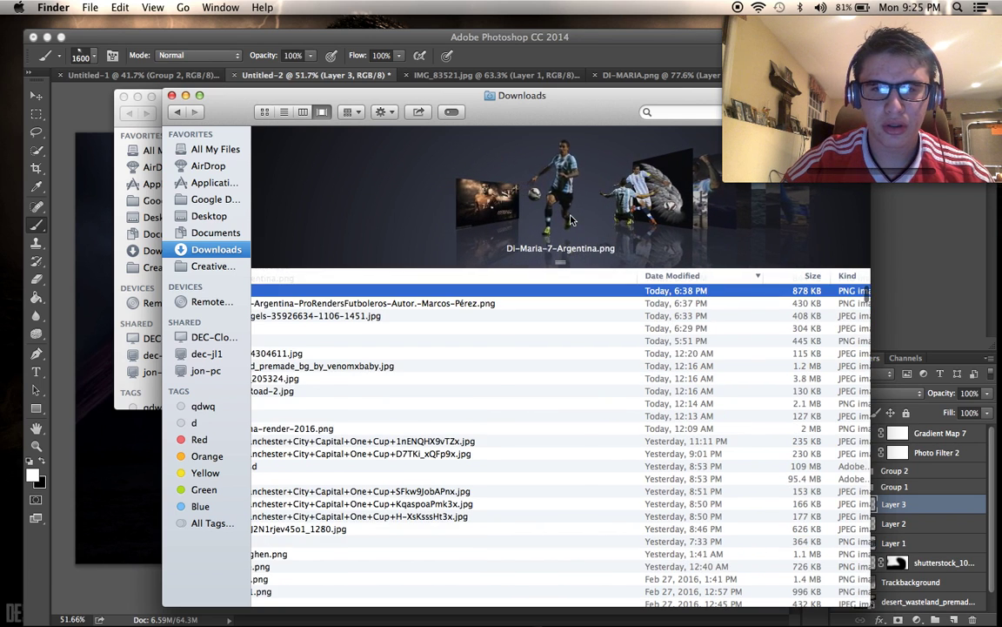
{"action": "left_click_drag", "start_coordinate": [570, 191], "coordinate": [101, 469]}
Scale and position the running Di Maria cutout in front of the stadium, and commit the placement.
{"action": "left_click_drag", "start_coordinate": [451, 396], "coordinate": [621, 385]}
{"action": "left_click_drag", "start_coordinate": [471, 122], "coordinate": [550, 259]}
{"action": "left_click_drag", "start_coordinate": [661, 353], "coordinate": [605, 328]}
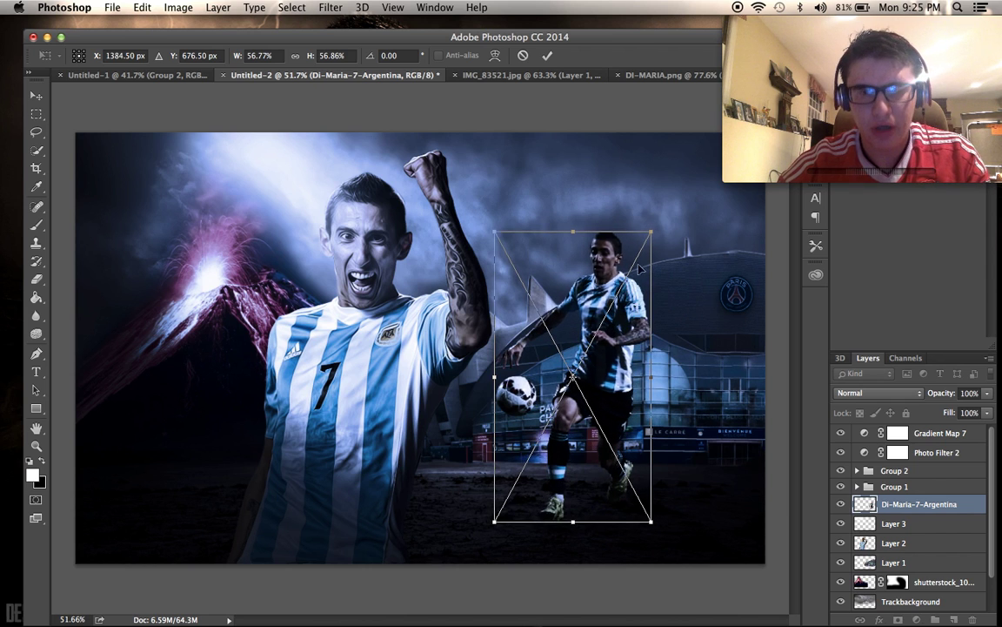
{"action": "left_click_drag", "start_coordinate": [651, 233], "coordinate": [668, 215]}
{"action": "key", "text": "Return"}
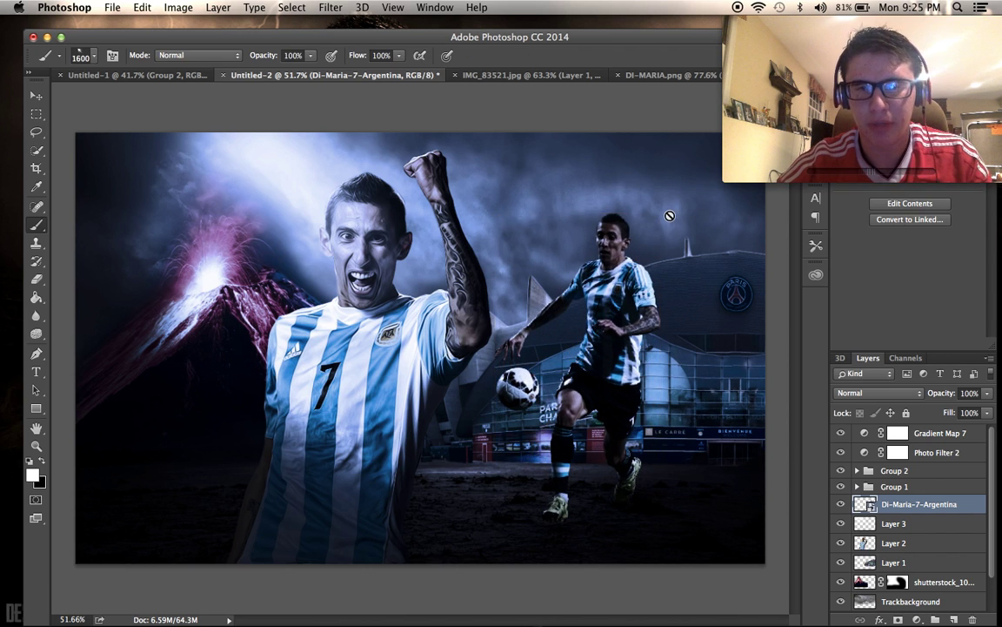
{"action": "scroll", "coordinate": [669, 216], "scroll_direction": "up", "scroll_amount": 3}
{"action": "scroll", "coordinate": [669, 216], "scroll_direction": "down", "scroll_amount": 3}
{"action": "scroll", "coordinate": [669, 216], "scroll_direction": "up", "scroll_amount": 3}
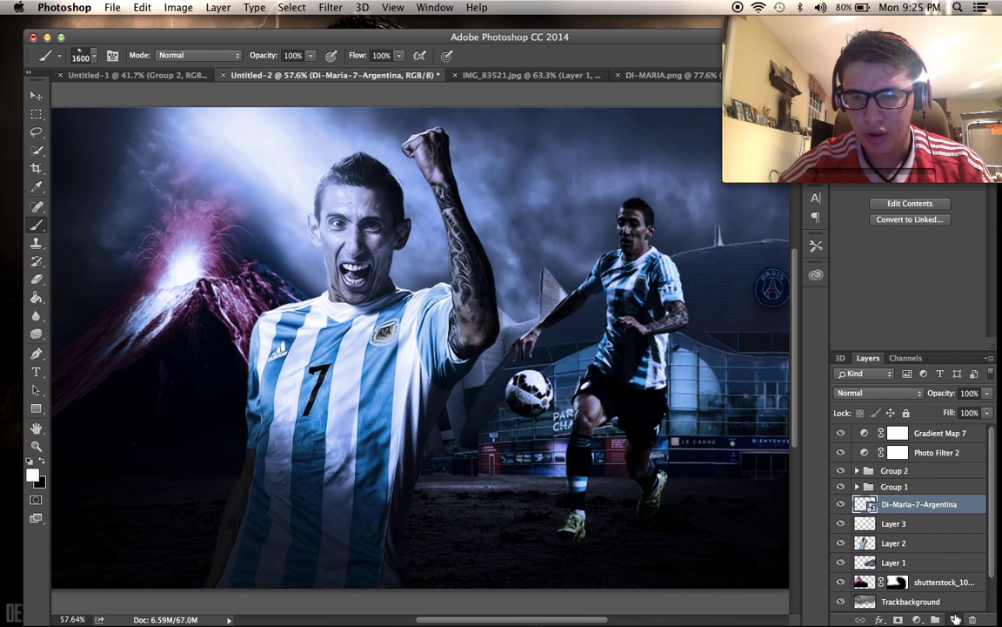
Add a new layer above the running player, move Layer 3 to just below Group 1, and select the new layer.
{"action": "left_click", "coordinate": [955, 619]}
{"action": "left_click_drag", "start_coordinate": [931, 544], "coordinate": [933, 503]}
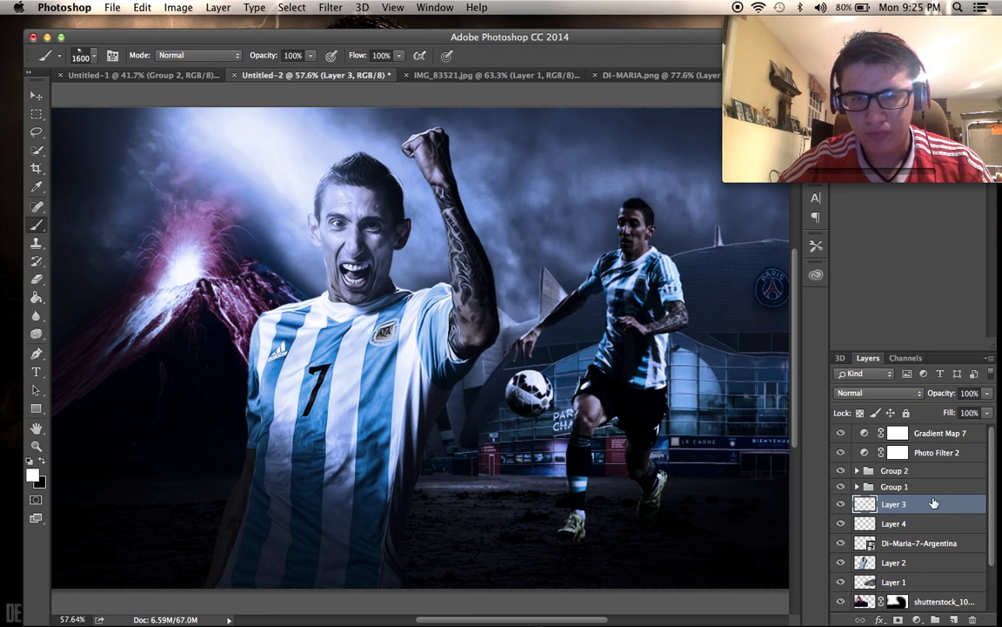
{"action": "left_click", "coordinate": [905, 524]}
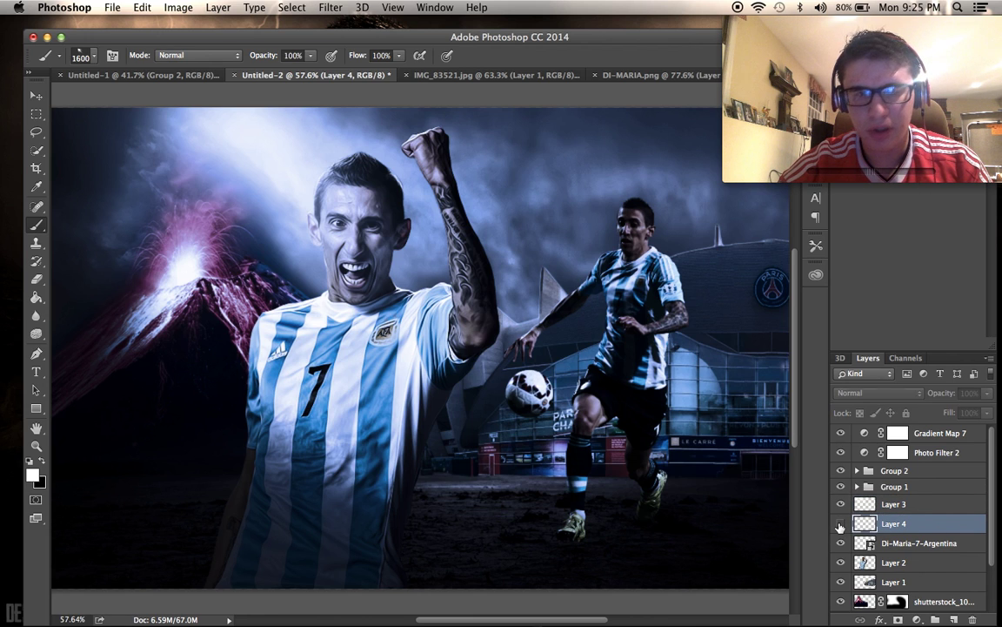
Stamp a 1600 px white light beam from the upper-right sky over the stadium and running player on Layer 4.
{"action": "left_click", "coordinate": [83, 55]}
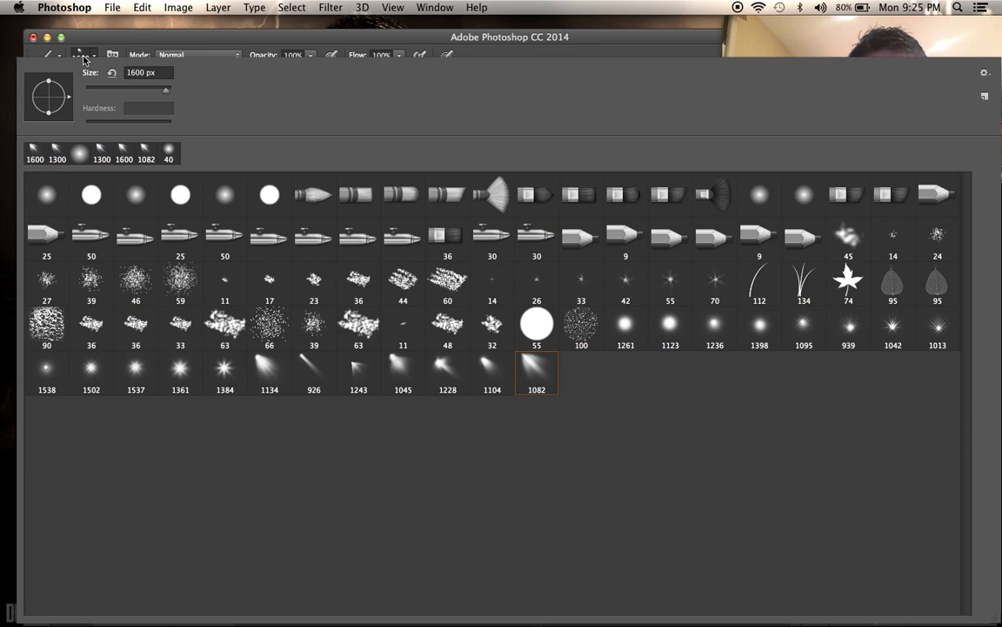
{"action": "left_click", "coordinate": [156, 48]}
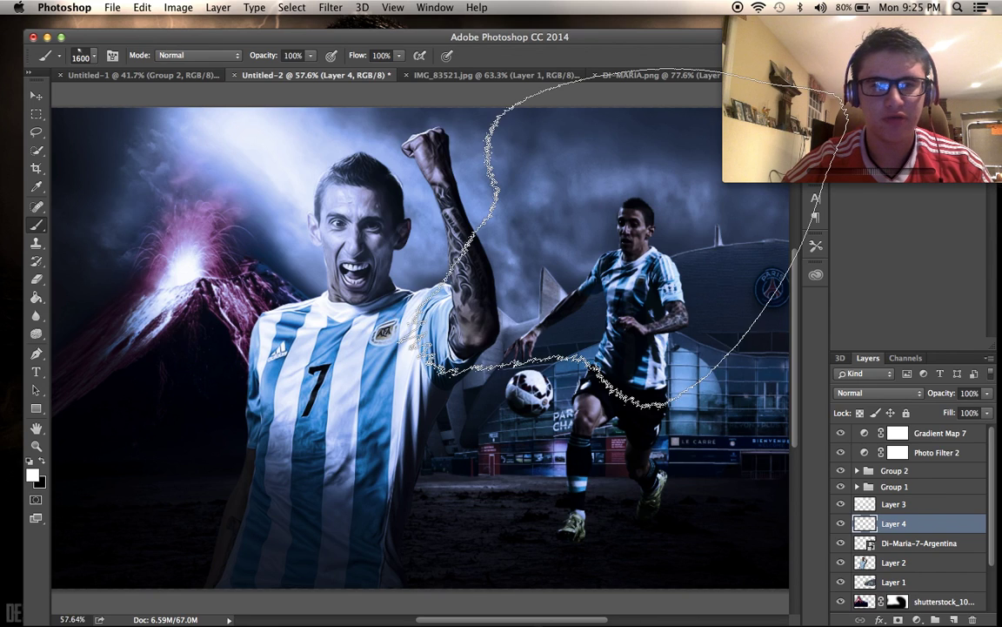
{"action": "scroll", "coordinate": [657, 246], "scroll_direction": "down", "scroll_amount": 3}
{"action": "left_click", "coordinate": [679, 256]}
{"action": "scroll", "coordinate": [679, 257], "scroll_direction": "up", "scroll_amount": 2}
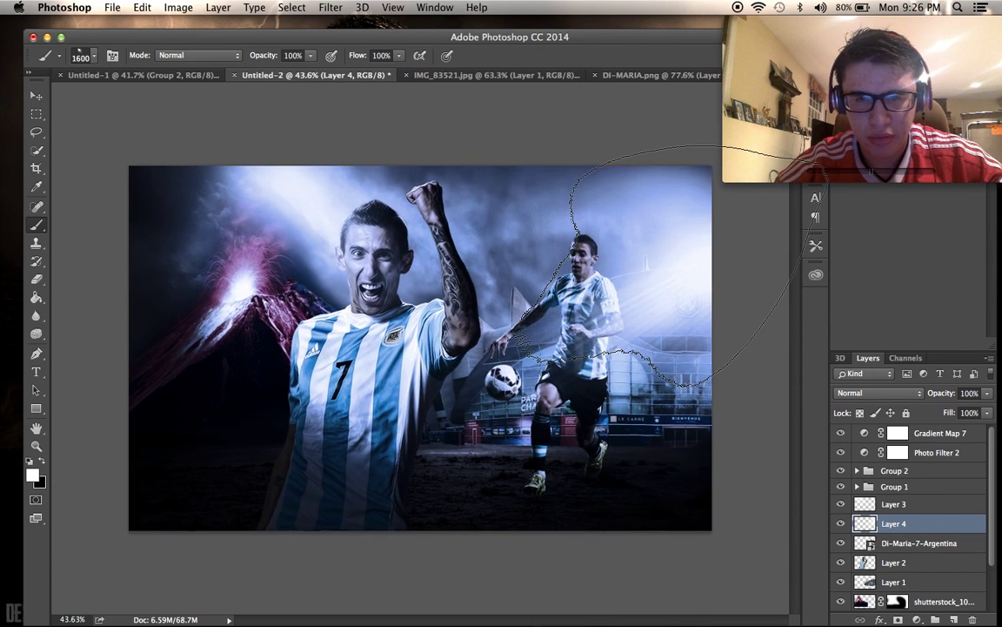
Try a 1300 px white light beam from the upper-right sky on Layer 4, and undo it.
{"action": "scroll", "coordinate": [678, 256], "scroll_direction": "down", "scroll_amount": 2}
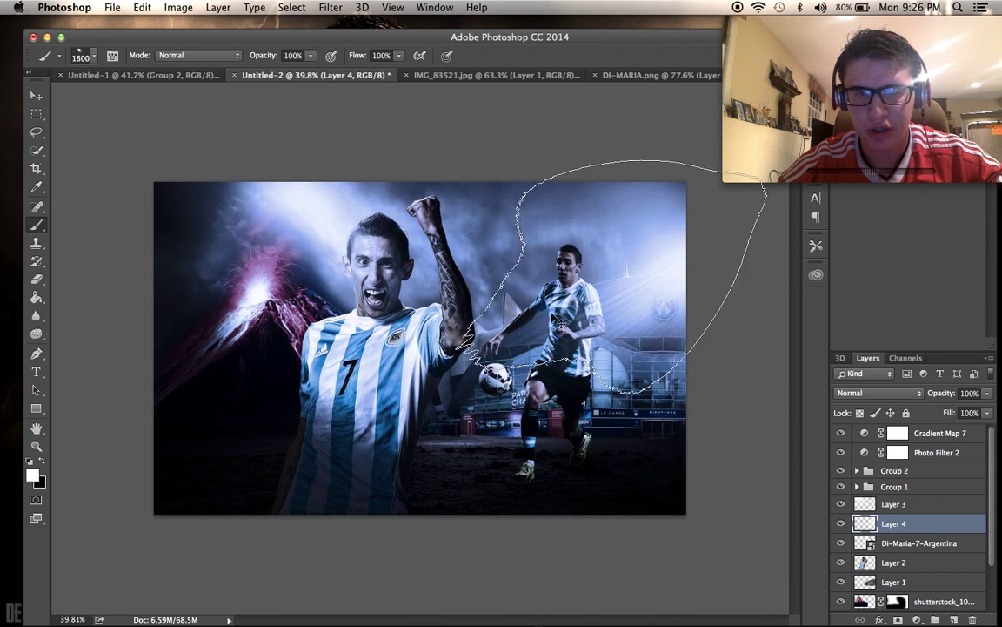
{"action": "key", "text": "["}
{"action": "key", "text": "["}
{"action": "key", "text": "["}
{"action": "left_click", "coordinate": [673, 281]}
{"action": "key", "text": "super+z"}
{"action": "left_click", "coordinate": [692, 275]}
{"action": "scroll", "coordinate": [691, 274], "scroll_direction": "up", "scroll_amount": 2}
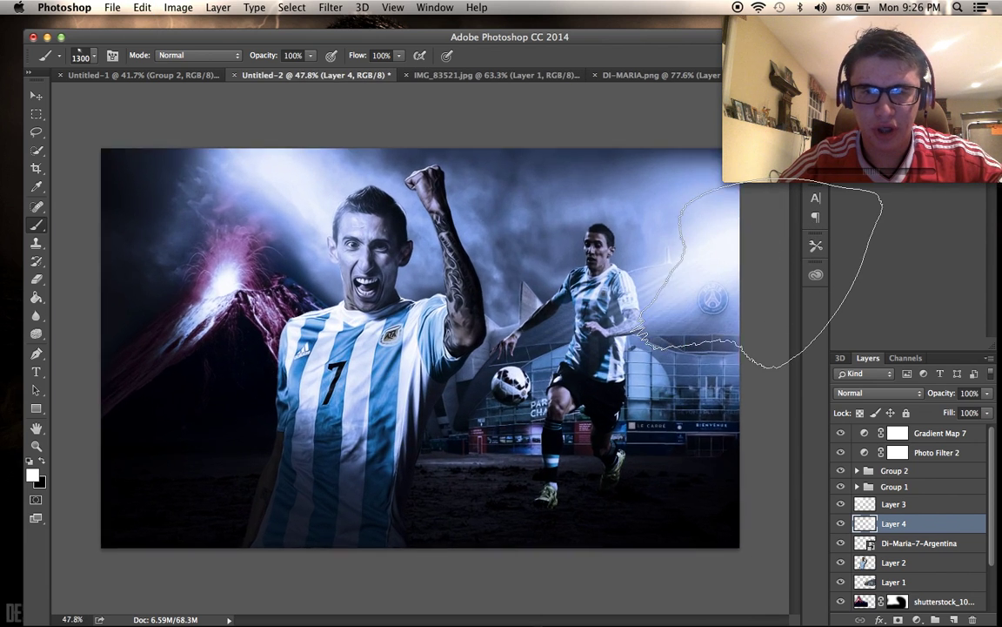
{"action": "left_click", "coordinate": [345, 7]}
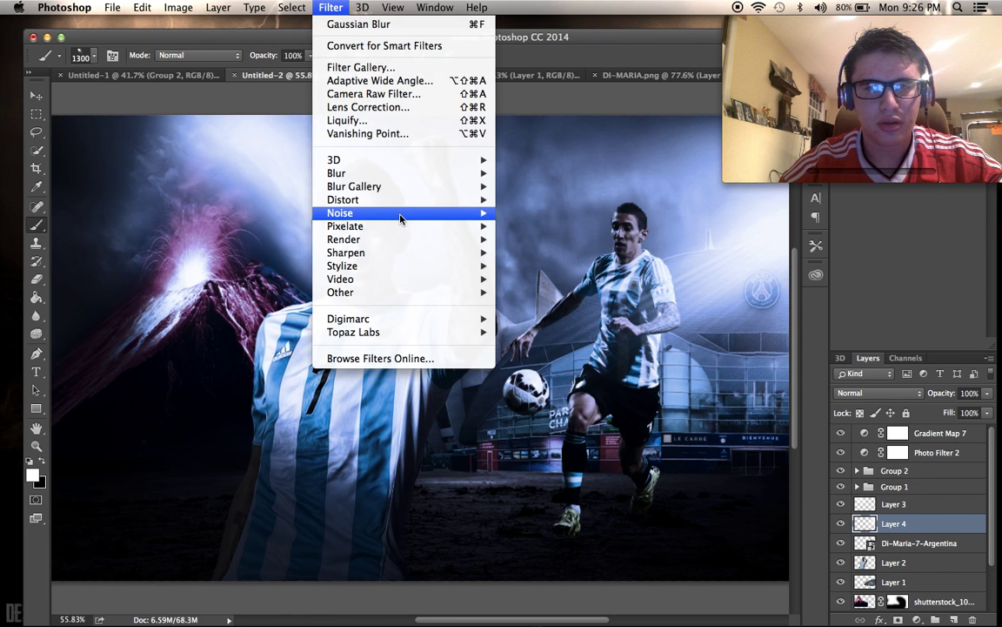
{"action": "left_click", "coordinate": [532, 253]}
{"action": "key", "text": "super+z"}
Try a smaller 1000 px white light beam at the canvas's upper-right edge, and undo it.
{"action": "key", "text": "bracketleft"}
{"action": "key", "text": "bracketleft"}
{"action": "key", "text": "bracketleft"}
{"action": "left_click", "coordinate": [738, 245]}
{"action": "scroll", "coordinate": [613, 311], "scroll_direction": "down", "scroll_amount": 2}
{"action": "scroll", "coordinate": [612, 319], "scroll_direction": "down", "scroll_amount": 1}
{"action": "key", "text": "super+z"}
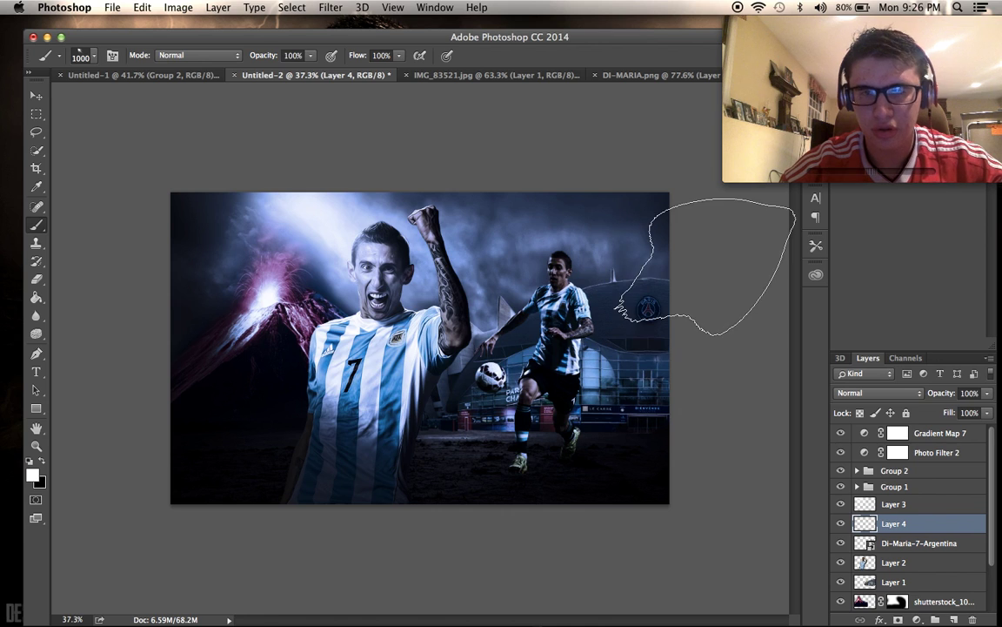
Stamp a 1400 px white light beam from the upper-right sky over the stadium on Layer 4.
{"action": "key", "text": "bracketright"}
{"action": "key", "text": "bracketright"}
{"action": "key", "text": "bracketright"}
{"action": "key", "text": "bracketright"}
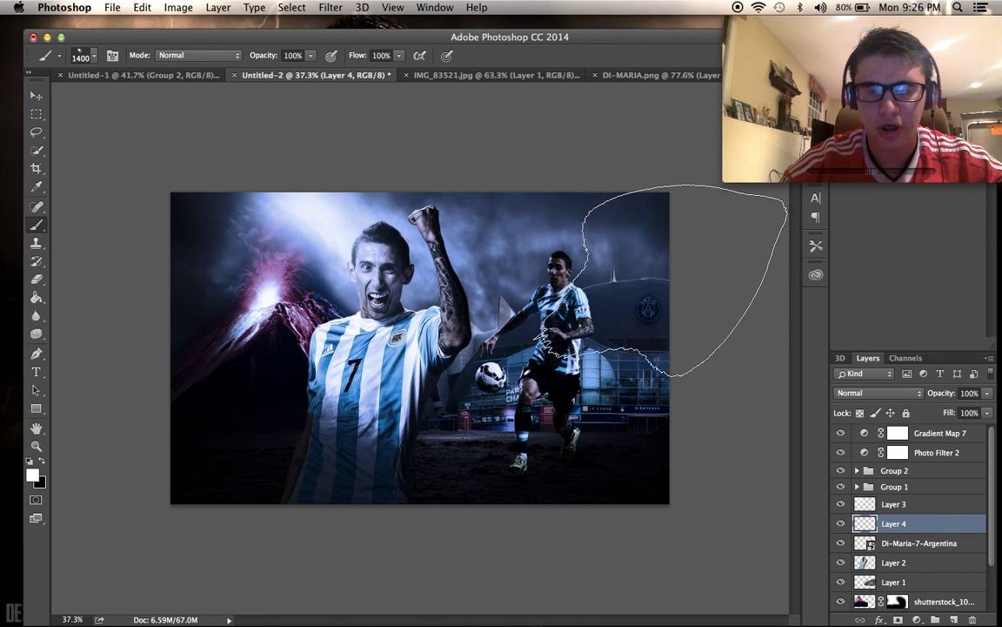
{"action": "left_click", "coordinate": [656, 286]}
Soften the light beam on Layer 4 with a Gaussian Blur of 7.8 px radius.
{"action": "left_click", "coordinate": [362, 7]}
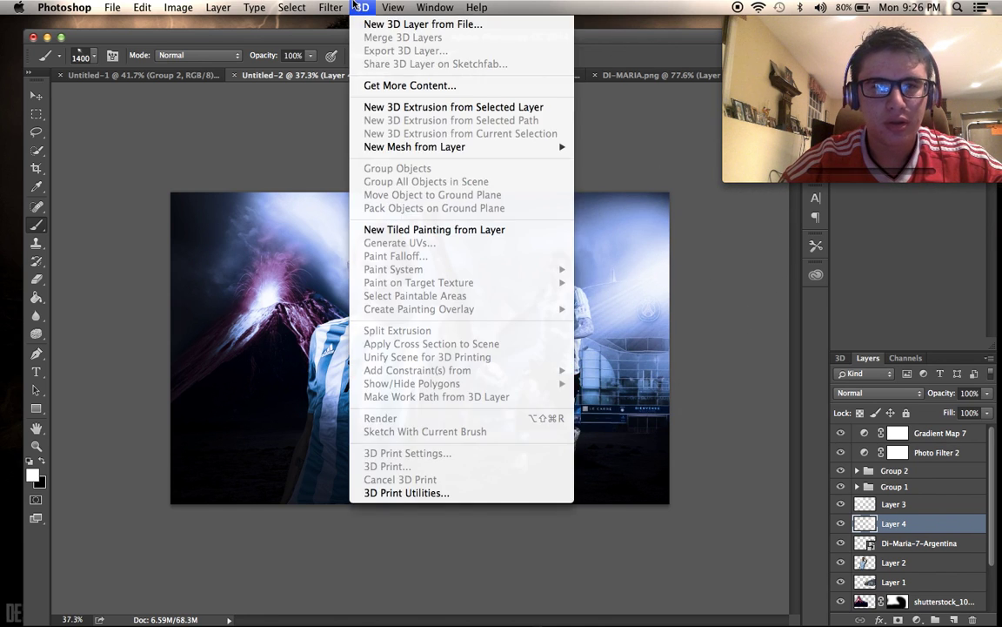
{"action": "mouse_move", "coordinate": [387, 170]}
{"action": "left_click", "coordinate": [537, 226]}
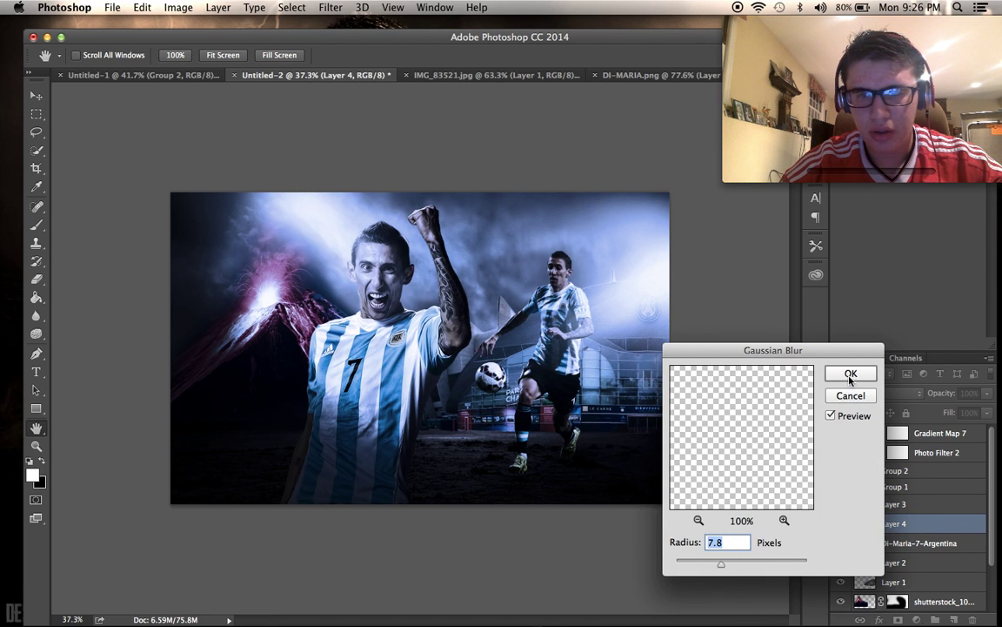
{"action": "left_click", "coordinate": [851, 375]}
Duplicate the Di-Maria-7-Argentina layer and squash and skew the copy flat onto the ground at the running player's feet.
{"action": "scroll", "coordinate": [765, 392], "scroll_direction": "up", "scroll_amount": 3}
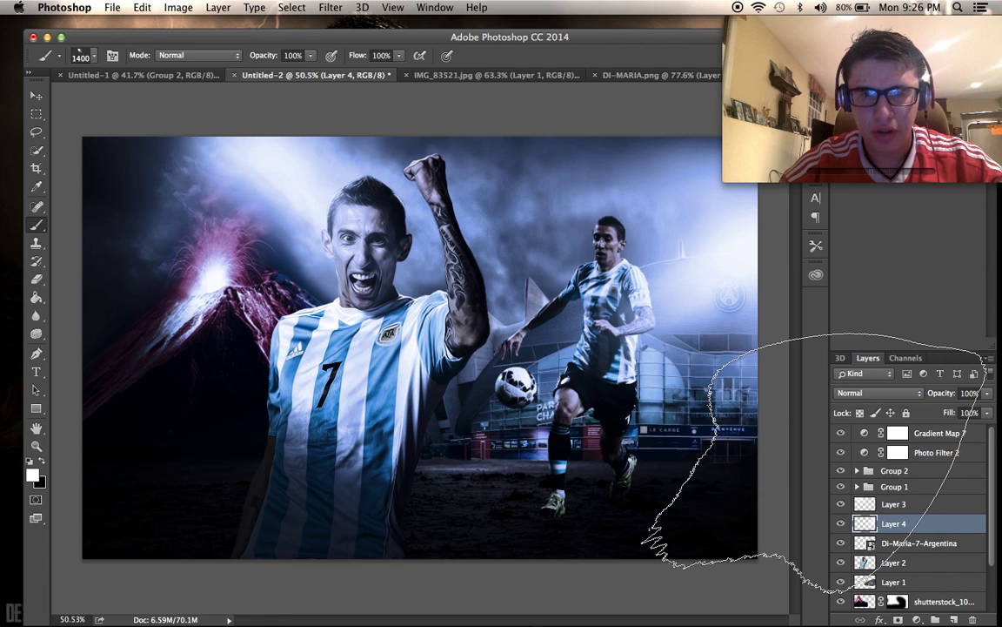
{"action": "left_click", "coordinate": [908, 544]}
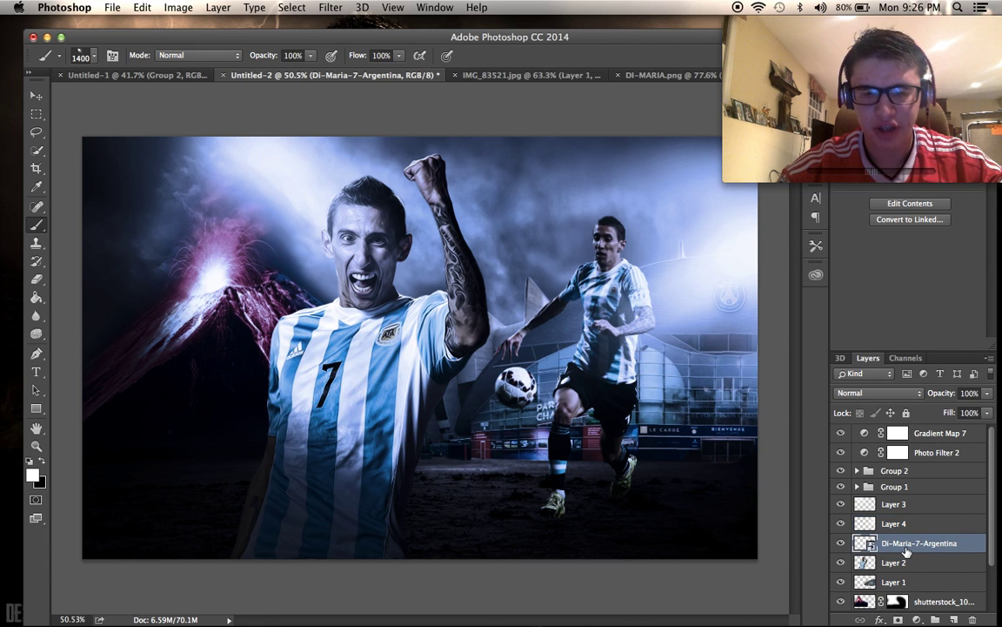
{"action": "key", "text": "super+j"}
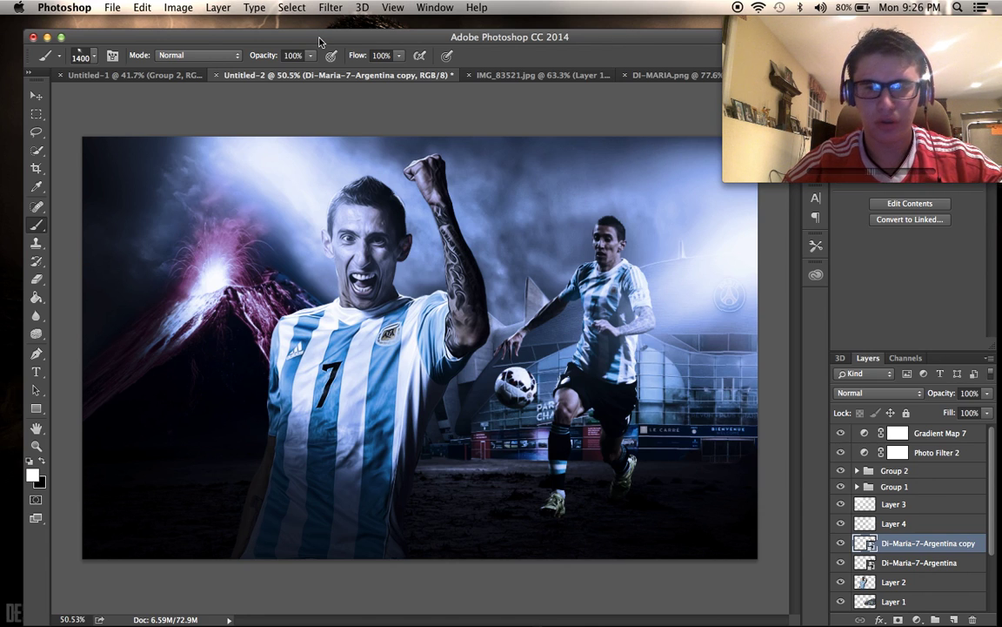
{"action": "key", "text": "super+t"}
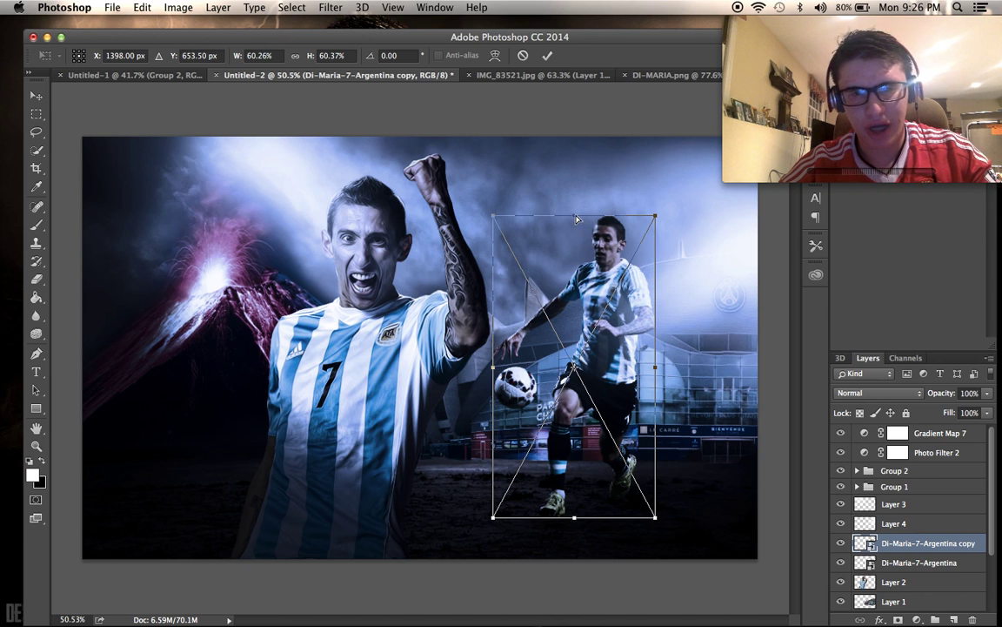
{"action": "left_click_drag", "start_coordinate": [576, 217], "coordinate": [458, 479]}
{"action": "key", "text": "Return"}
{"action": "key", "text": "b"}
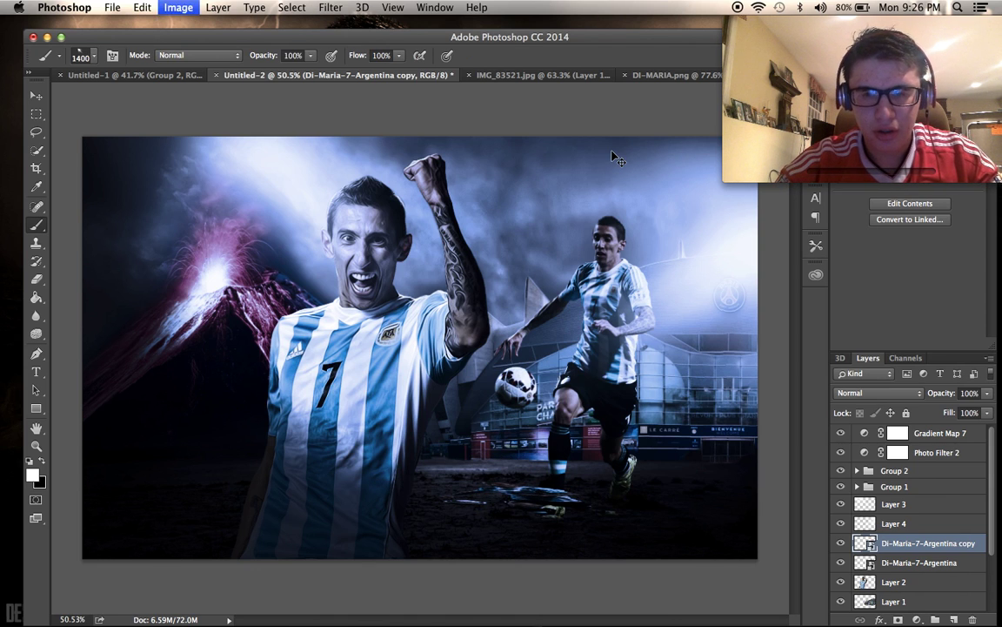
Rasterize the flattened Di Maria copy and lower its lightness to black with Hue/Saturation to form a shadow.
{"action": "key", "text": "ctrl+u"}
{"action": "left_click", "coordinate": [590, 241]}
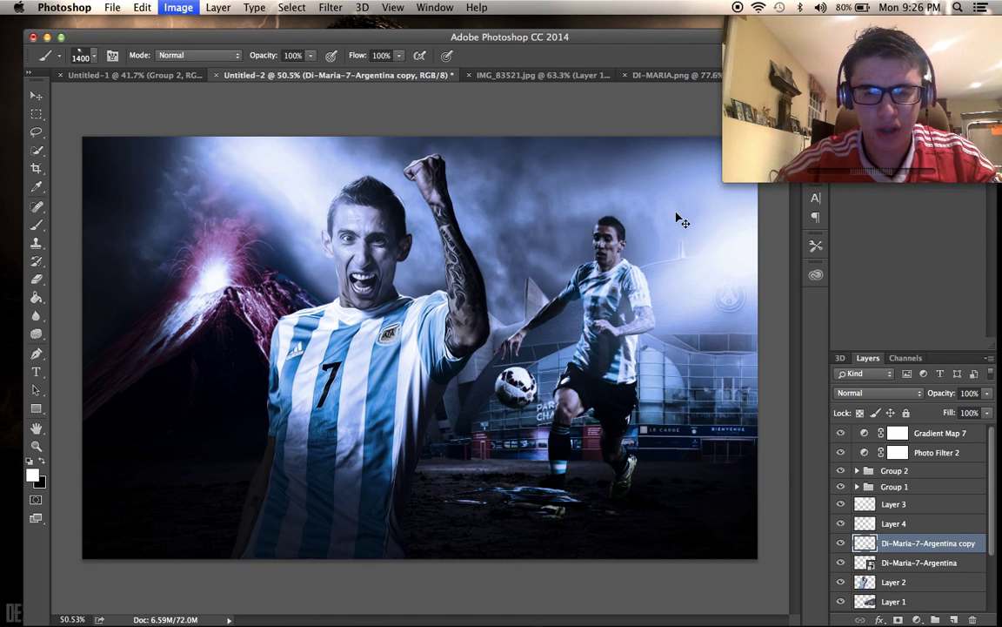
{"action": "left_click", "coordinate": [886, 371]}
{"action": "left_click_drag", "start_coordinate": [747, 360], "coordinate": [675, 360]}
{"action": "left_click", "coordinate": [906, 214]}
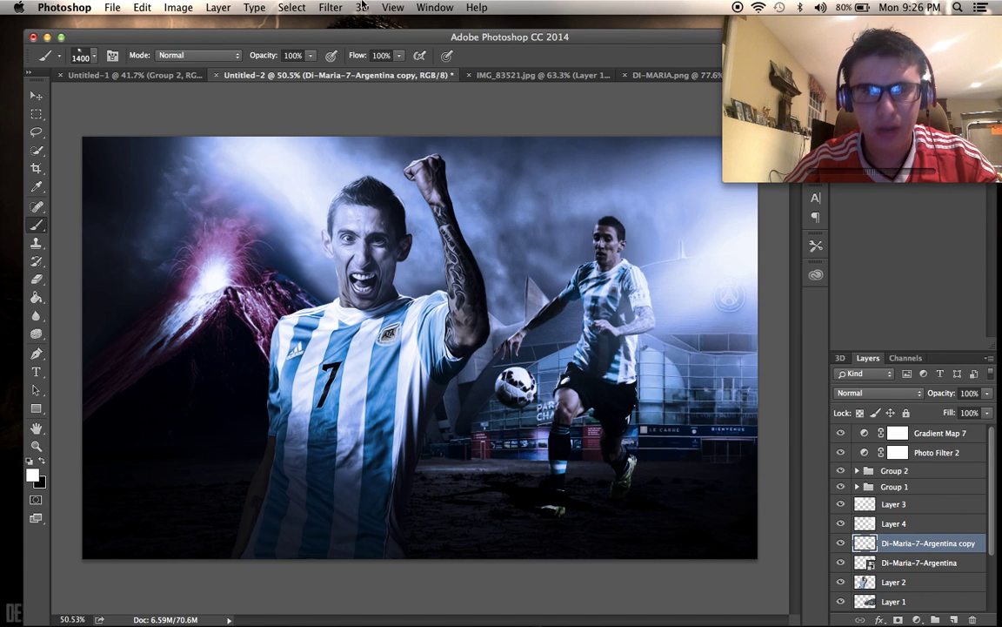
{"action": "left_click", "coordinate": [335, 7]}
{"action": "mouse_move", "coordinate": [348, 173]}
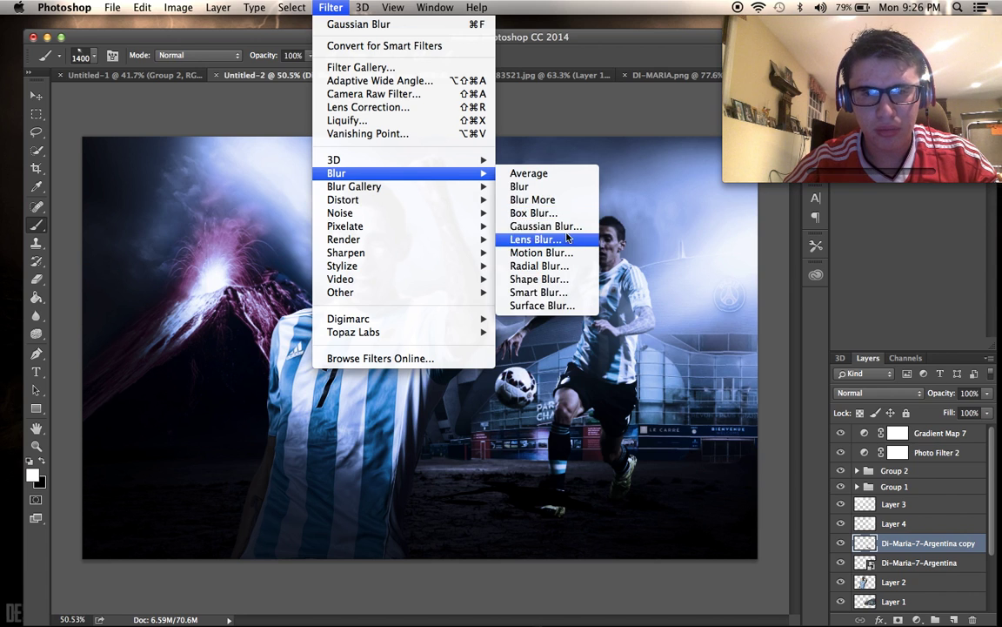
{"action": "left_click", "coordinate": [531, 232]}
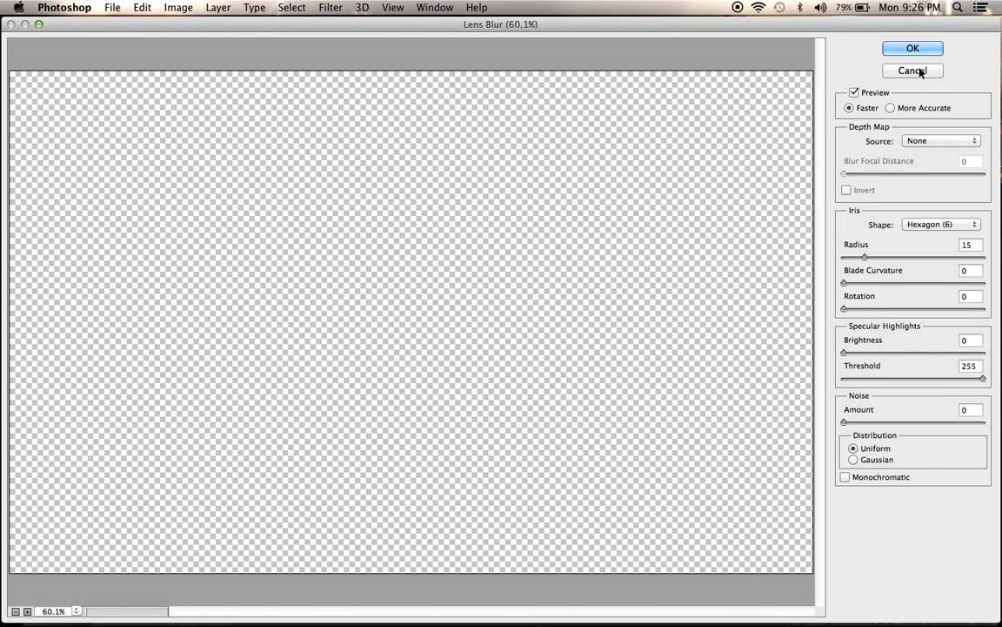
{"action": "left_click", "coordinate": [912, 70]}
Soften the running player's shadow with a Gaussian Blur of 2.8 px radius.
{"action": "left_click", "coordinate": [330, 7]}
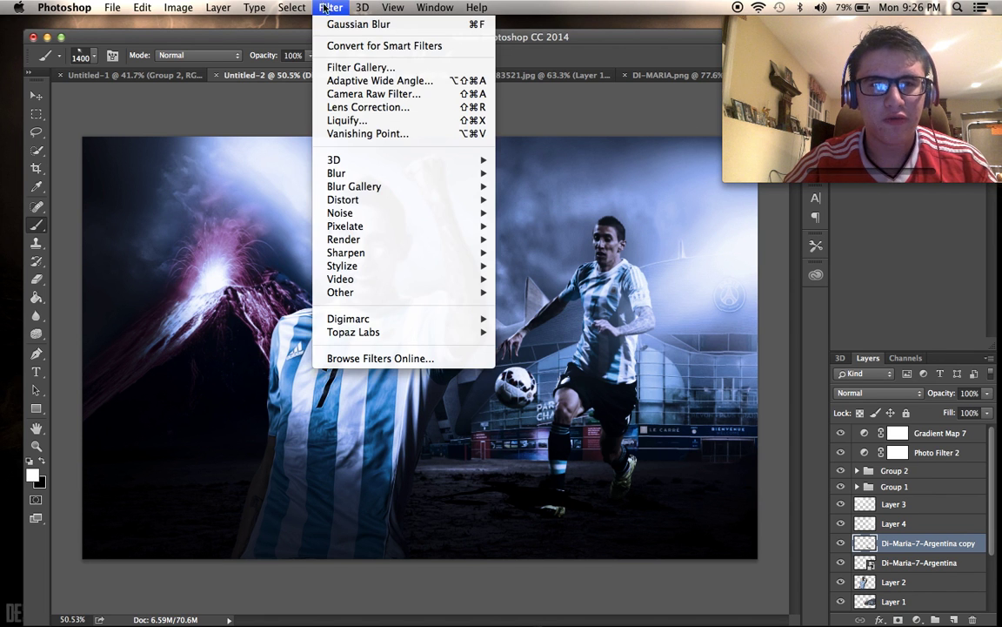
{"action": "mouse_move", "coordinate": [436, 173]}
{"action": "left_click", "coordinate": [532, 221]}
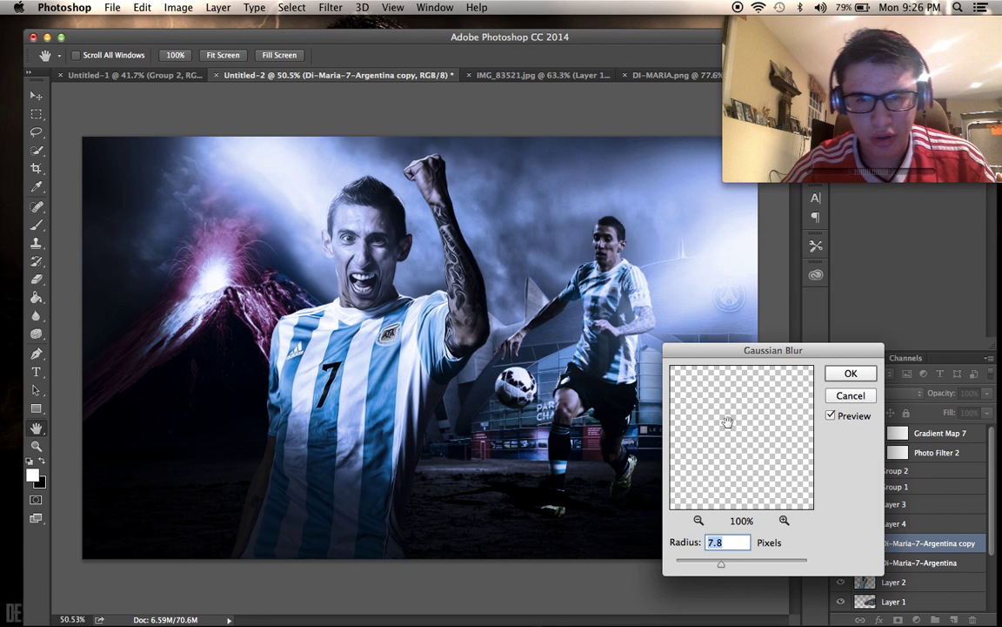
{"action": "left_click_drag", "start_coordinate": [721, 564], "coordinate": [694, 564]}
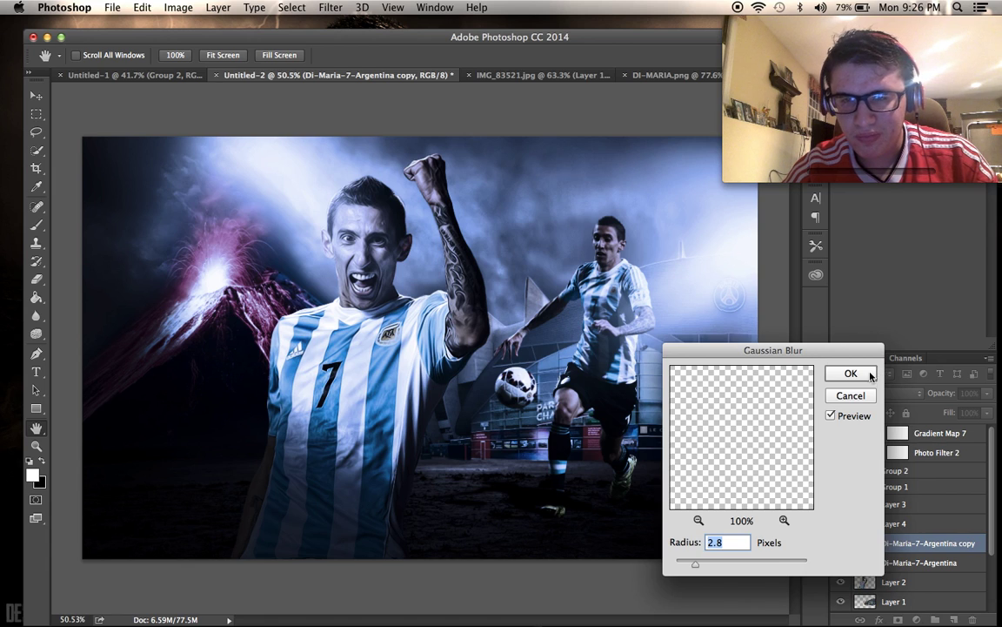
{"action": "left_click", "coordinate": [871, 374]}
Set the shadow layer's opacity to 66% and move it below the Di-Maria-7-Argentina layer.
{"action": "key", "text": "b"}
{"action": "left_click_drag", "start_coordinate": [987, 392], "coordinate": [965, 409]}
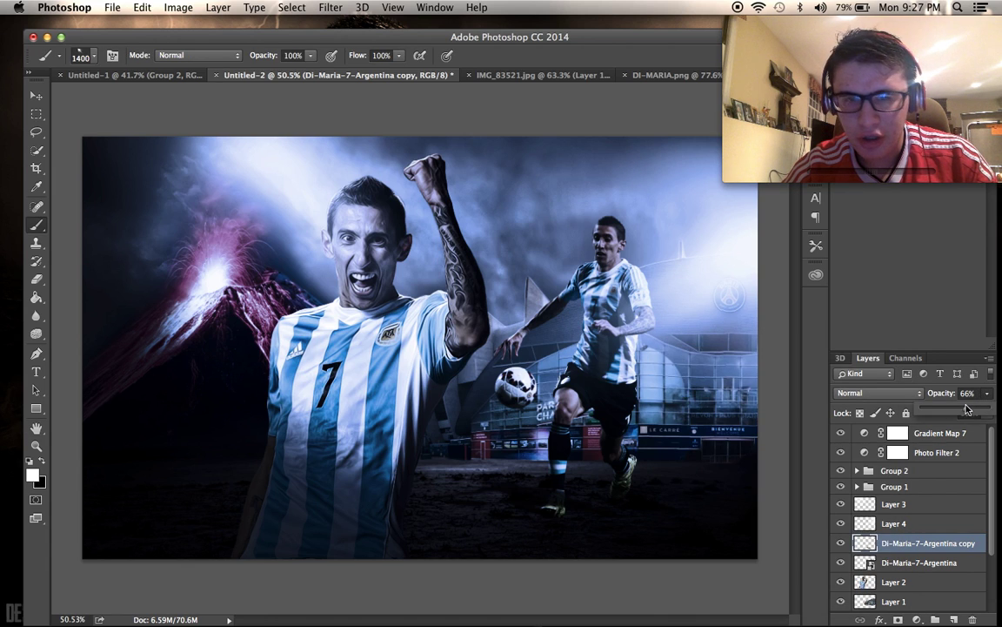
{"action": "left_click_drag", "start_coordinate": [917, 545], "coordinate": [912, 565]}
Inspect the player's shadow and the overall composition, comparing it with Gradient Map 7 hidden and shown.
{"action": "key", "text": "super+equal"}
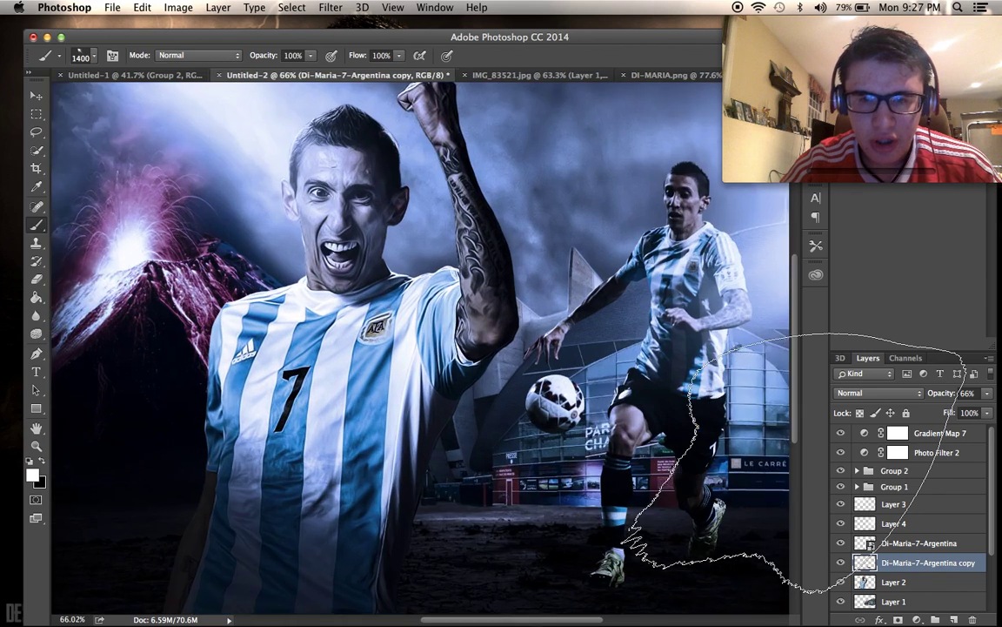
{"action": "scroll", "coordinate": [787, 462], "scroll_direction": "up", "scroll_amount": 3}
{"action": "scroll", "coordinate": [788, 462], "scroll_direction": "down", "scroll_amount": 5}
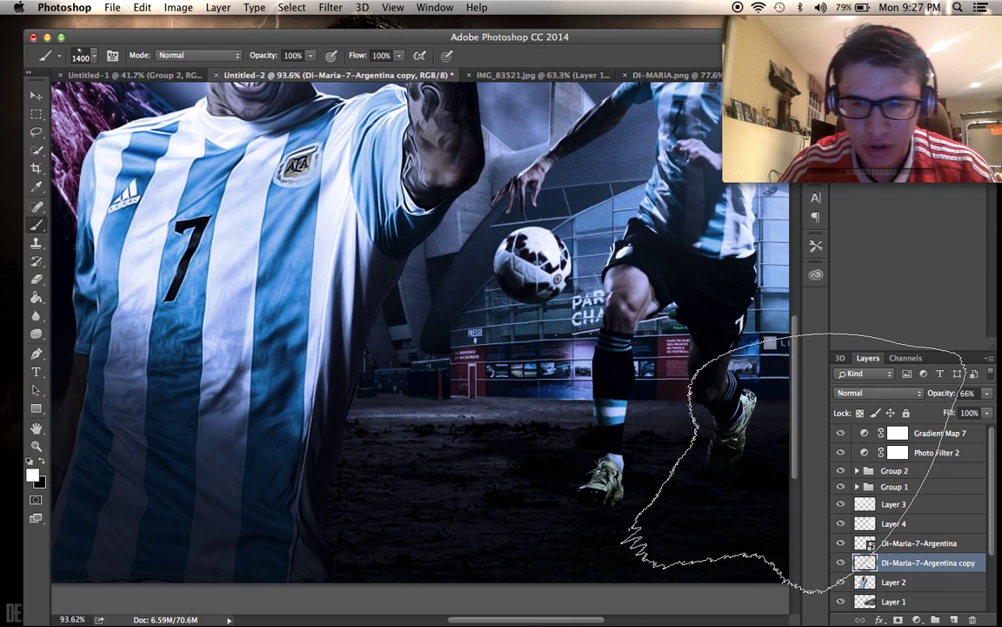
{"action": "left_click", "coordinate": [840, 435]}
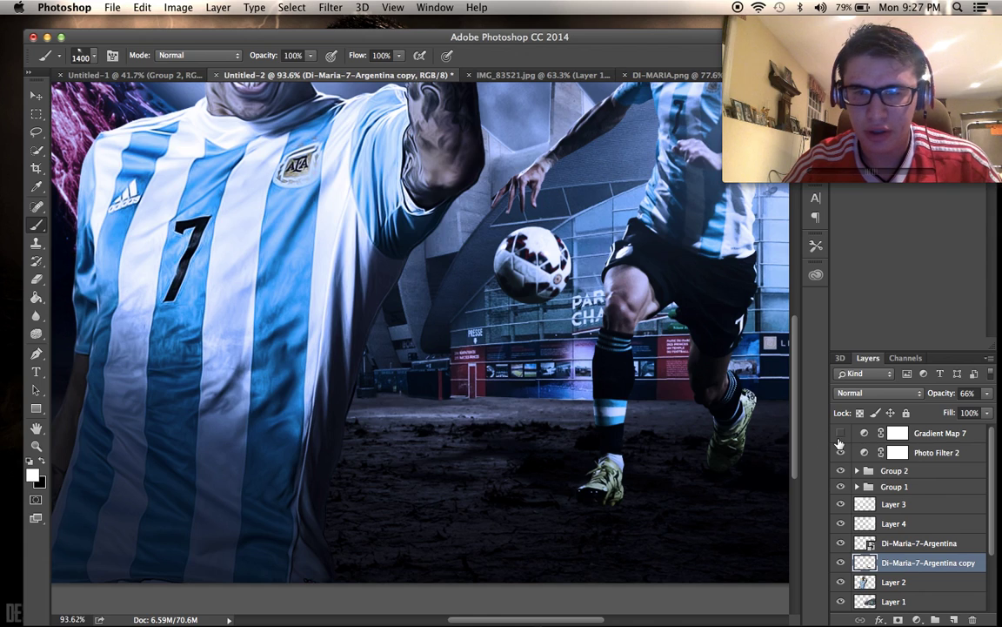
{"action": "left_click", "coordinate": [840, 432]}
{"action": "scroll", "coordinate": [701, 413], "scroll_direction": "down", "scroll_amount": 5}
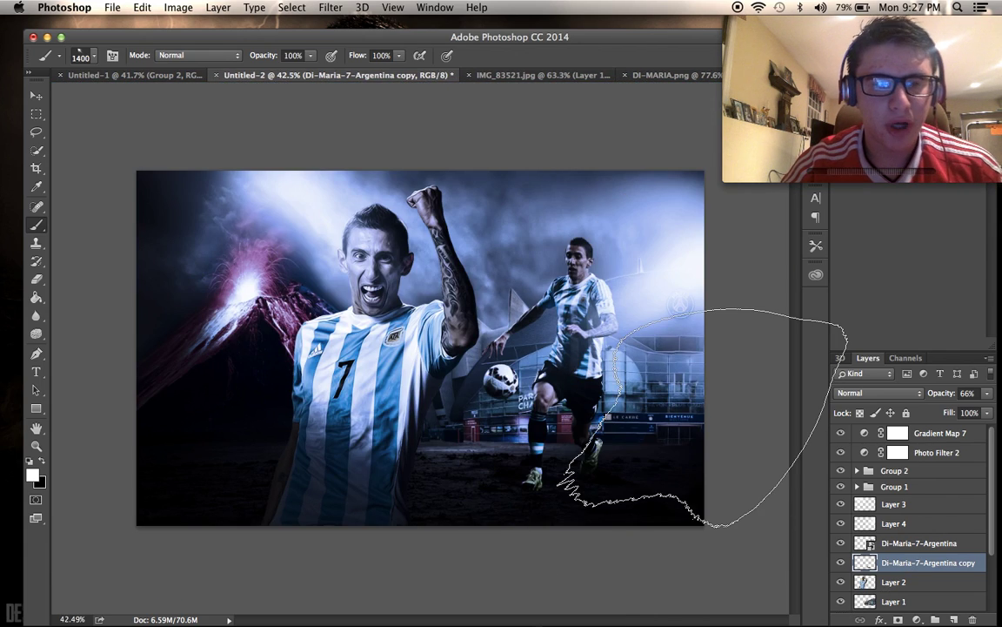
{"action": "scroll", "coordinate": [701, 413], "scroll_direction": "up", "scroll_amount": 3}
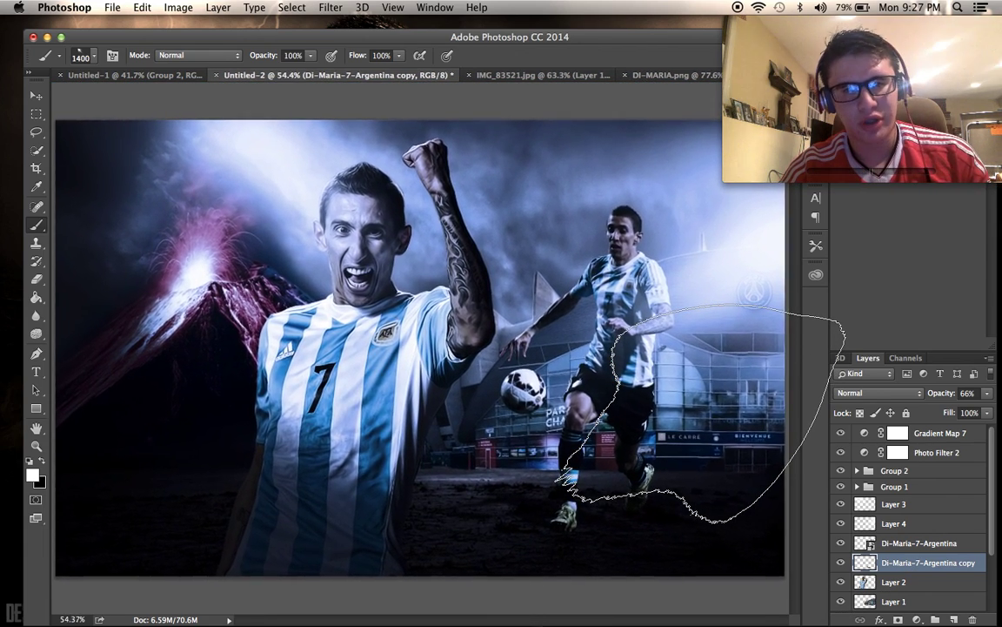
{"action": "scroll", "coordinate": [700, 413], "scroll_direction": "down", "scroll_amount": 1}
{"action": "scroll", "coordinate": [739, 406], "scroll_direction": "up", "scroll_amount": 2}
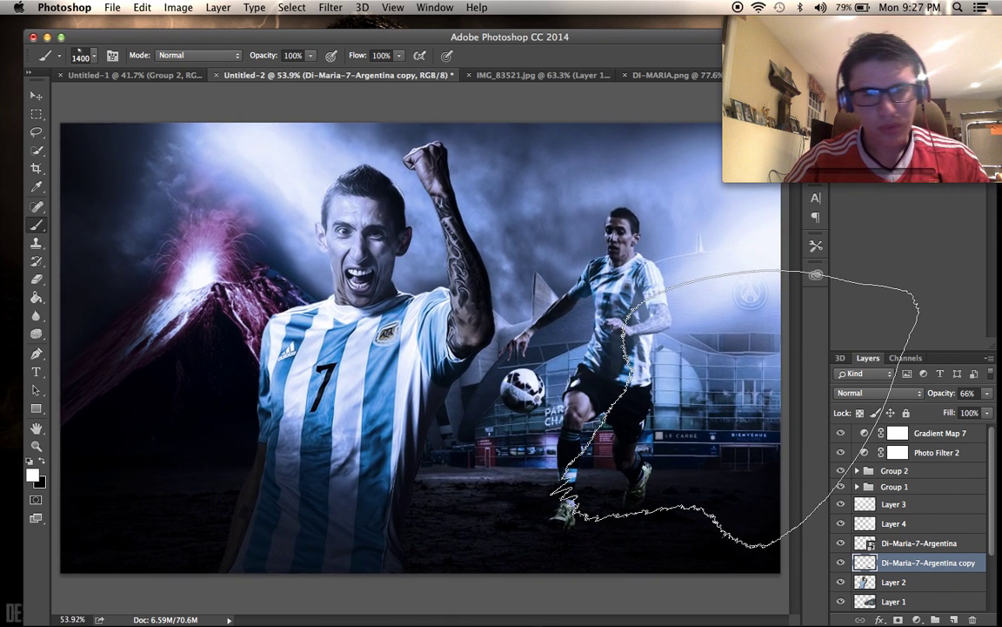
{"action": "scroll", "coordinate": [733, 410], "scroll_direction": "down", "scroll_amount": 1}
{"action": "scroll", "coordinate": [739, 409], "scroll_direction": "up", "scroll_amount": 1}
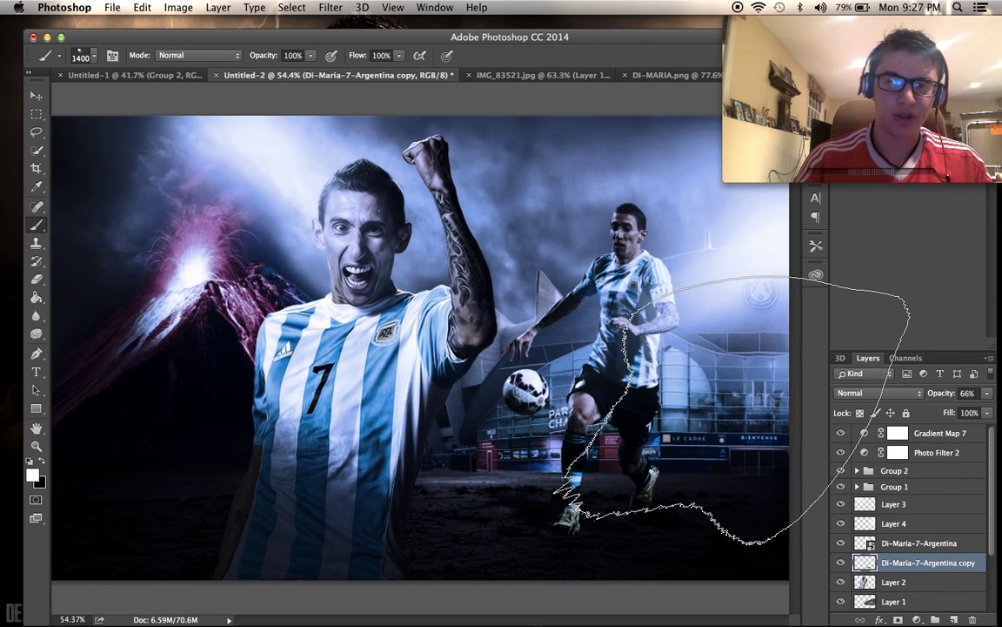
Add the text ANGEL DI MARIA in white 80 pt PT Sans Narrow along the ground below the running player.
{"action": "left_click", "coordinate": [35, 372]}
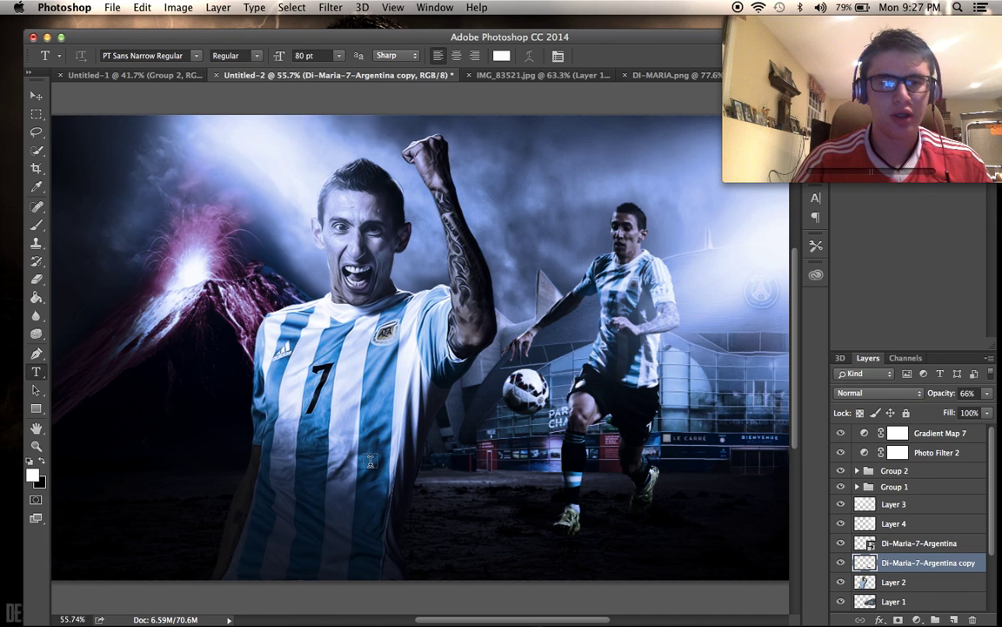
{"action": "scroll", "coordinate": [518, 508], "scroll_direction": "down", "scroll_amount": 3}
{"action": "left_click_drag", "start_coordinate": [525, 502], "coordinate": [706, 526]}
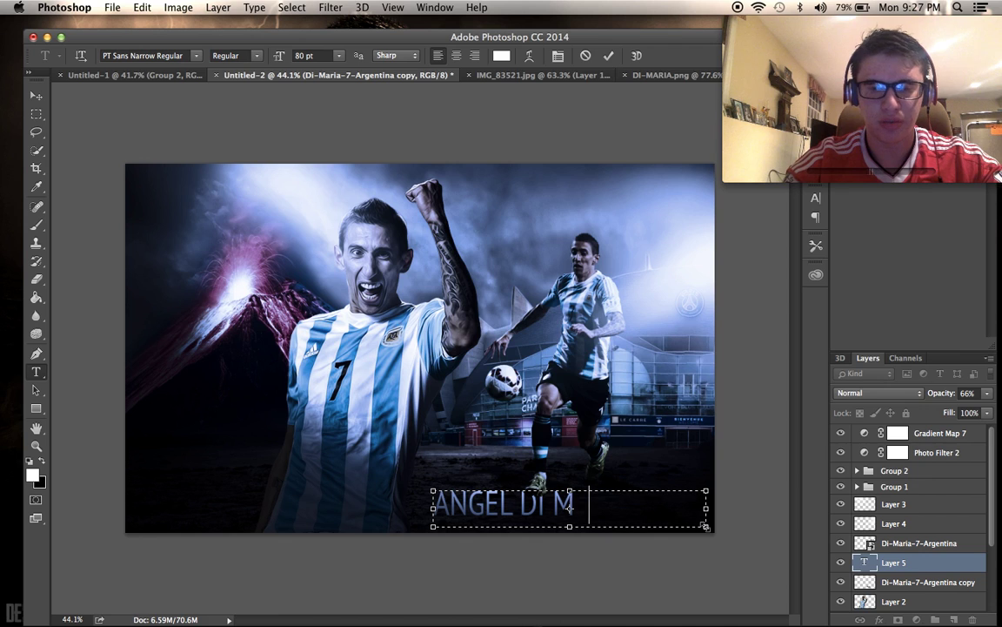
Commit the title, move its layer to just below Group 1, and shift the text about 0.52 in right and 0.27 in down.
{"action": "left_click", "coordinate": [36, 97]}
{"action": "left_click_drag", "start_coordinate": [950, 565], "coordinate": [935, 495]}
{"action": "left_click_drag", "start_coordinate": [645, 467], "coordinate": [660, 473]}
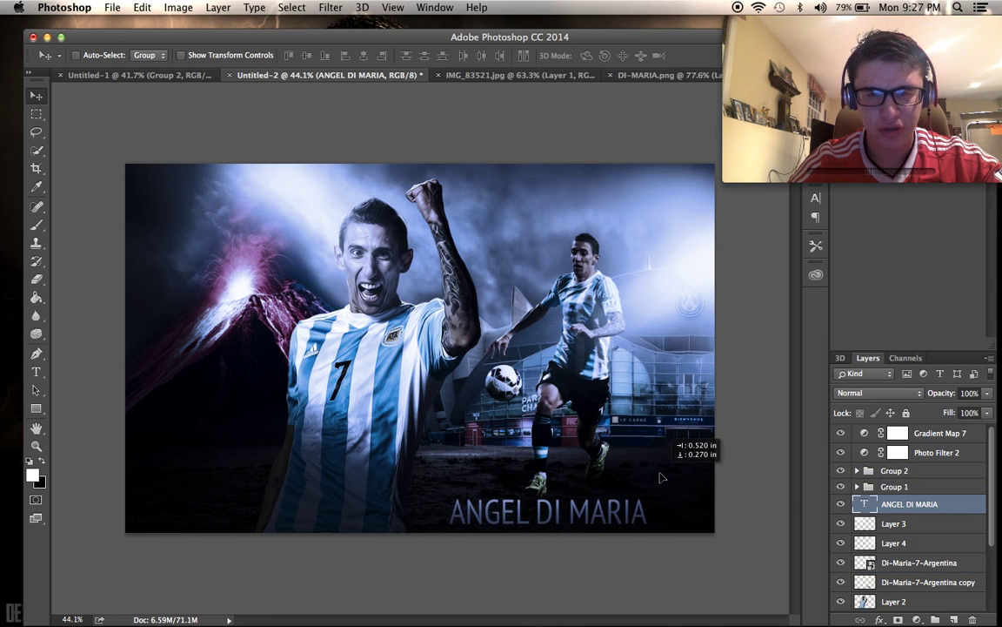
Skew the ANGEL DI MARIA text horizontally by about -19.7° so it slants like italics.
{"action": "left_click", "coordinate": [166, 7]}
{"action": "mouse_move", "coordinate": [142, 7]}
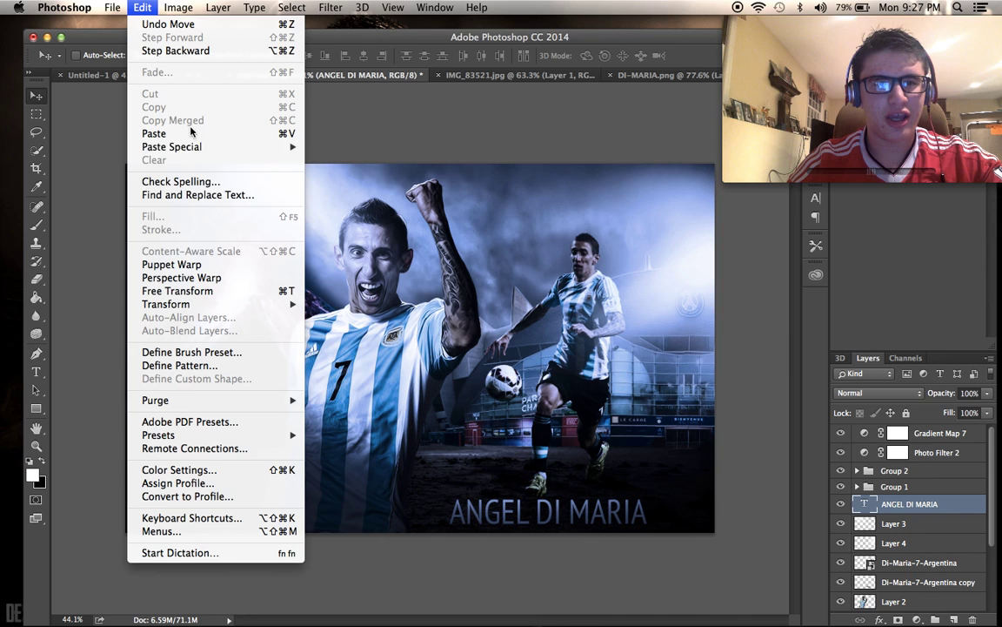
{"action": "mouse_move", "coordinate": [200, 303]}
{"action": "left_click", "coordinate": [344, 326]}
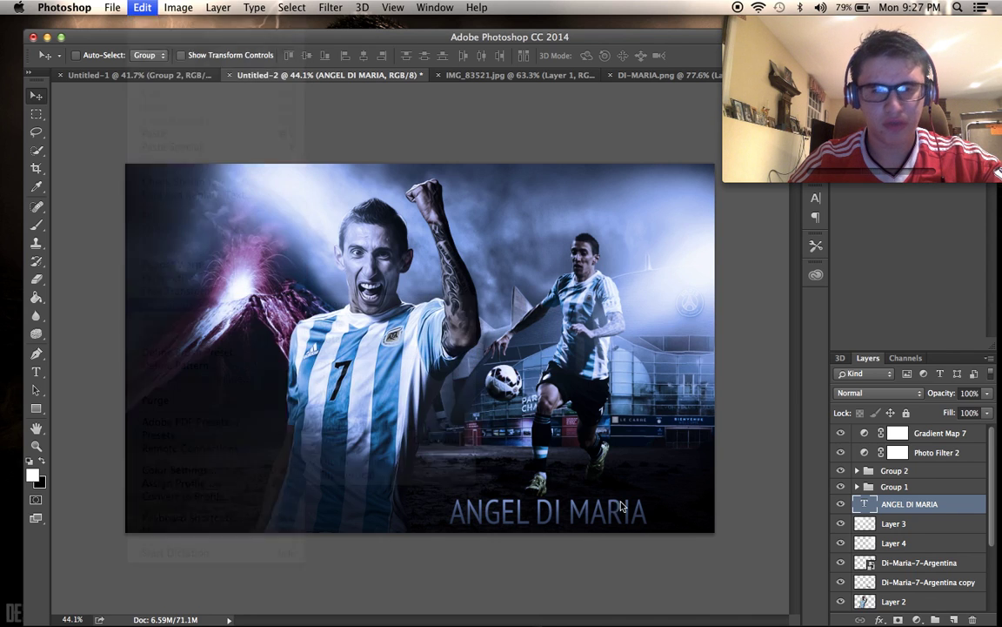
{"action": "left_click_drag", "start_coordinate": [586, 496], "coordinate": [600, 496]}
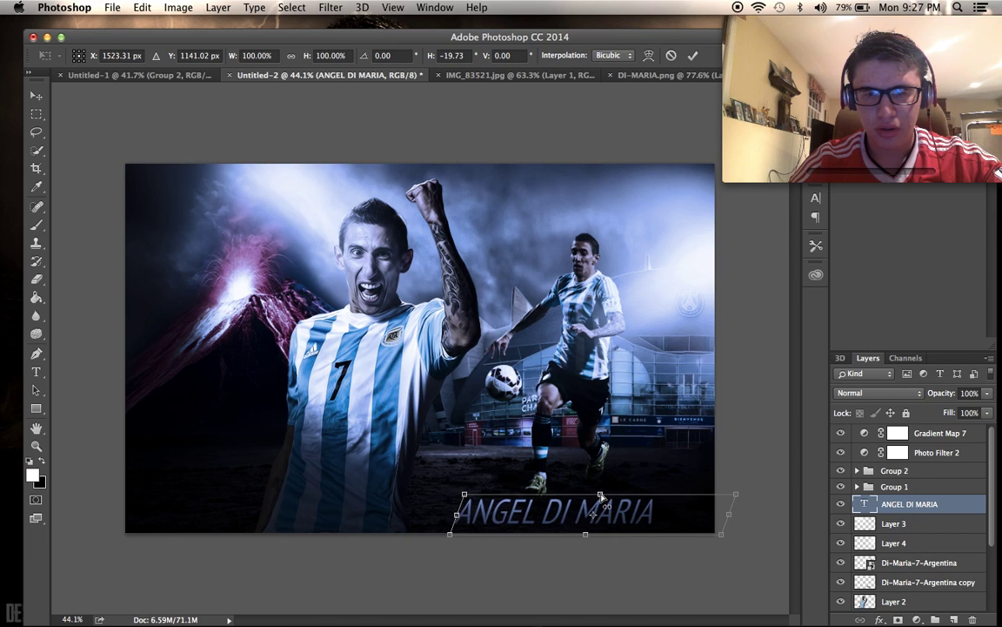
{"action": "key", "text": "Return"}
Scale the slanted ANGEL DI MARIA text down slightly and commit the transformation.
{"action": "key", "text": "super+t"}
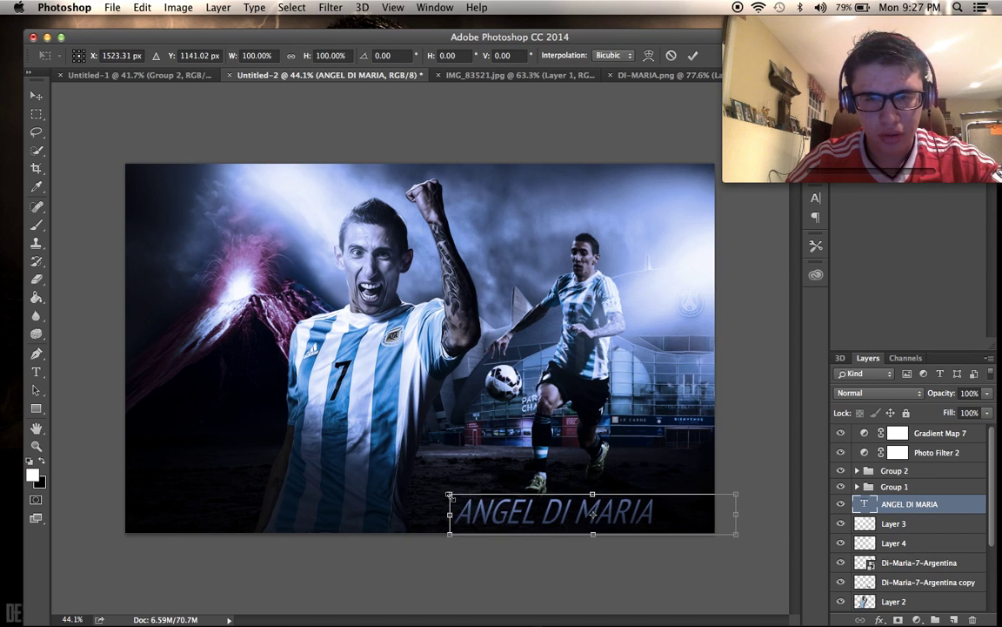
{"action": "left_click_drag", "start_coordinate": [452, 495], "coordinate": [495, 518]}
{"action": "key", "text": "Return"}
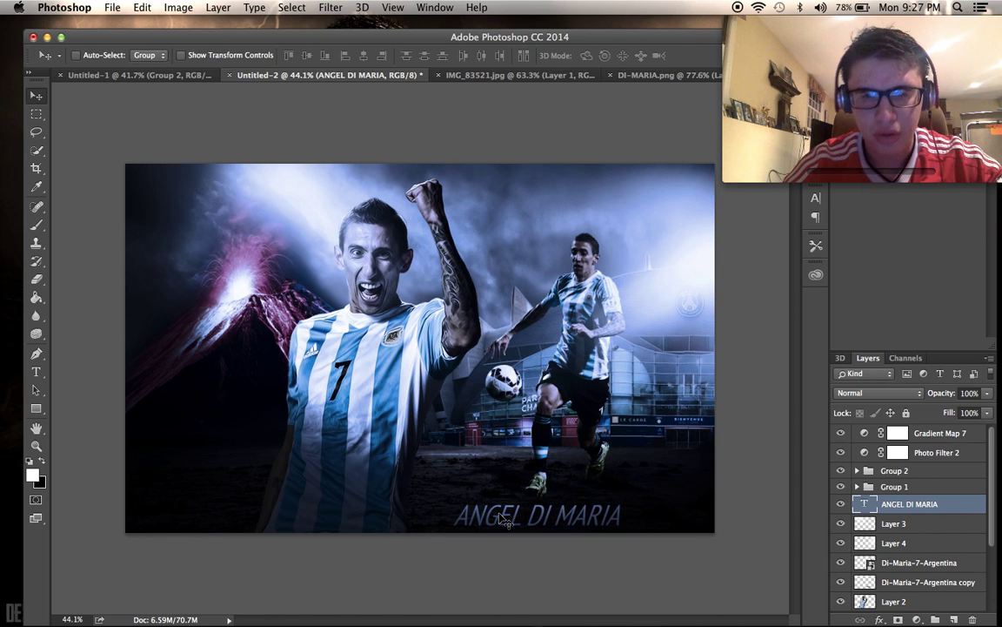
Move the ANGEL DI MARIA title into the lower-right corner of the wallpaper.
{"action": "scroll", "coordinate": [501, 518], "scroll_direction": "up", "scroll_amount": 2}
{"action": "left_click_drag", "start_coordinate": [615, 503], "coordinate": [711, 500]}
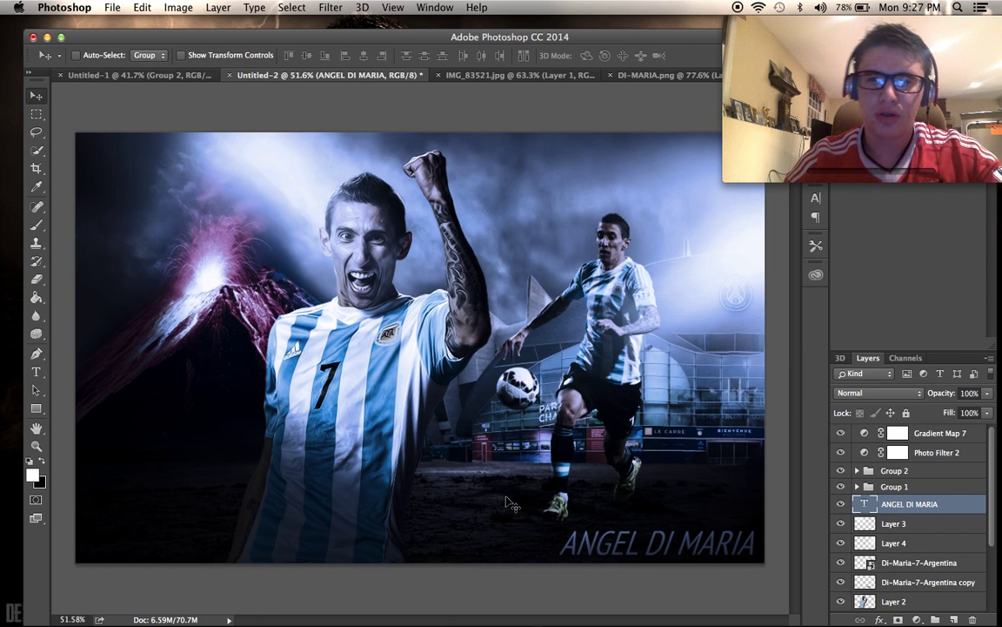
{"action": "scroll", "coordinate": [511, 504], "scroll_direction": "down", "scroll_amount": 1}
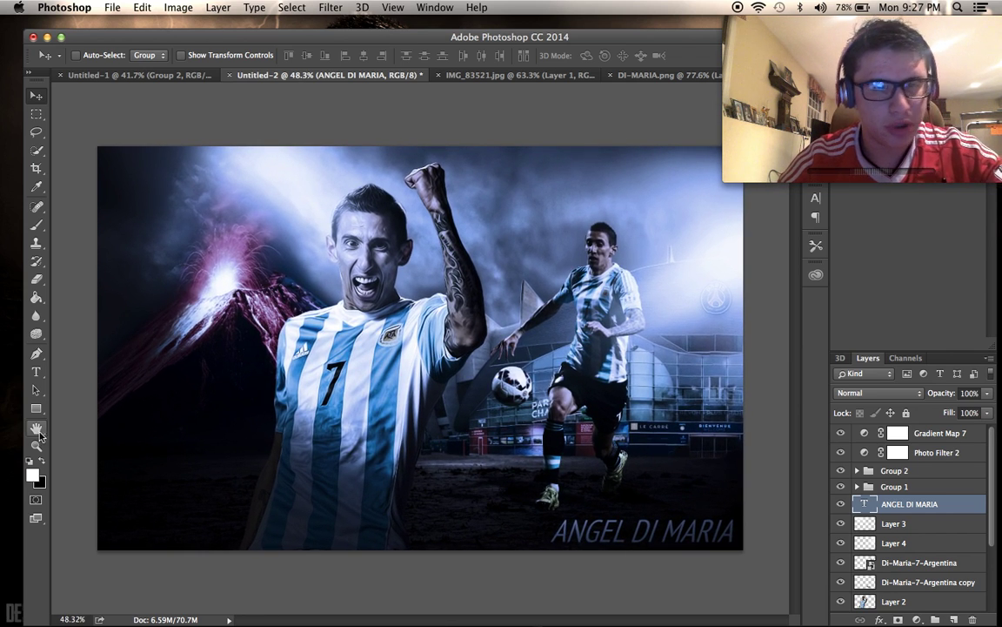
Add a white 80 pt text box near the wallpaper's upper-right corner reading DESIGNED BY followed by the designer's name.
{"action": "left_click", "coordinate": [36, 373]}
{"action": "scroll", "coordinate": [546, 164], "scroll_direction": "down", "scroll_amount": 1}
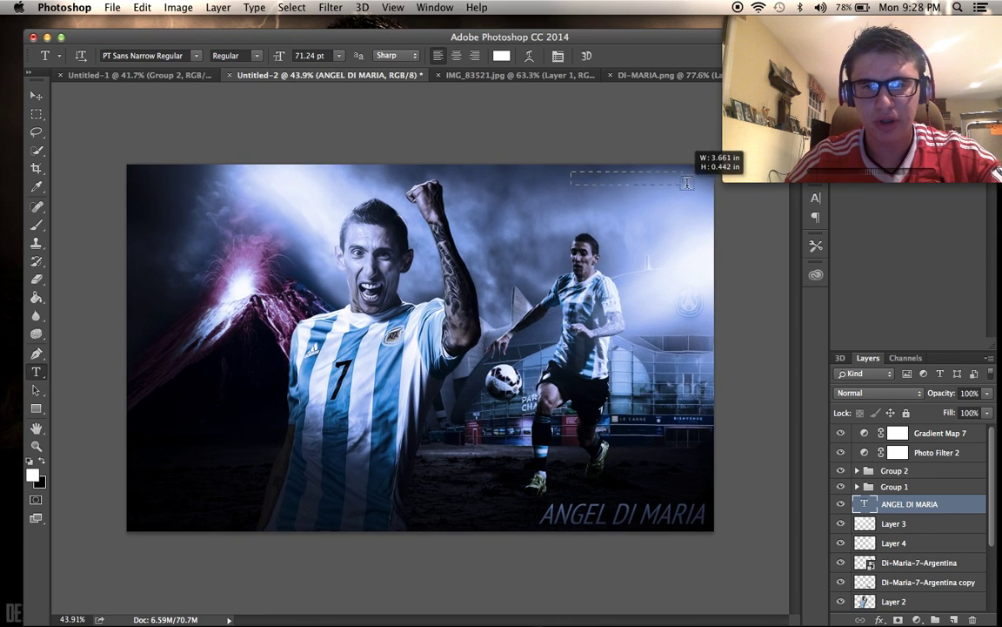
{"action": "left_click_drag", "start_coordinate": [711, 189], "coordinate": [710, 193]}
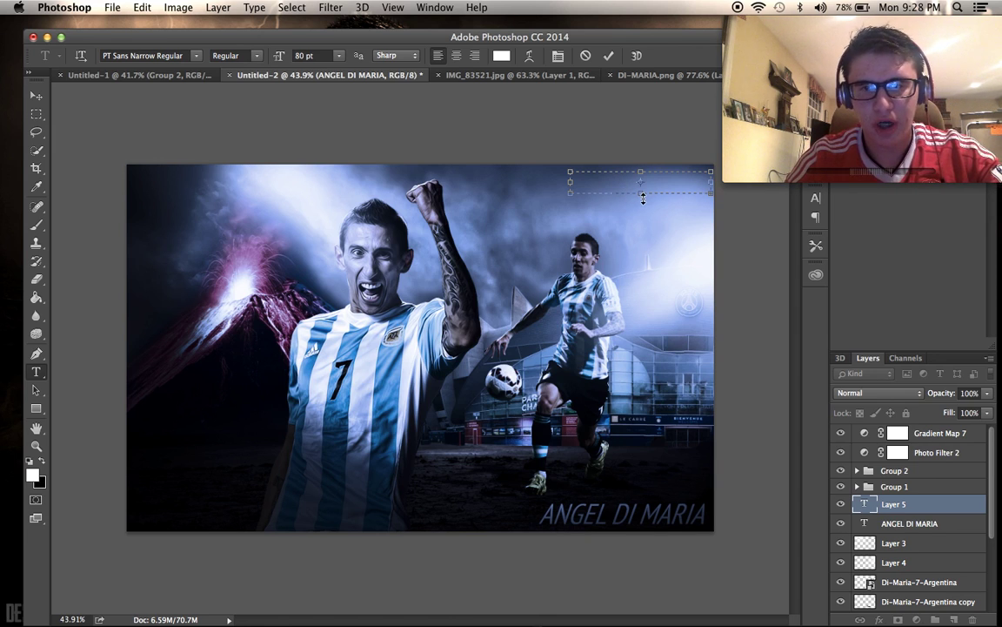
{"action": "left_click_drag", "start_coordinate": [643, 198], "coordinate": [643, 364]}
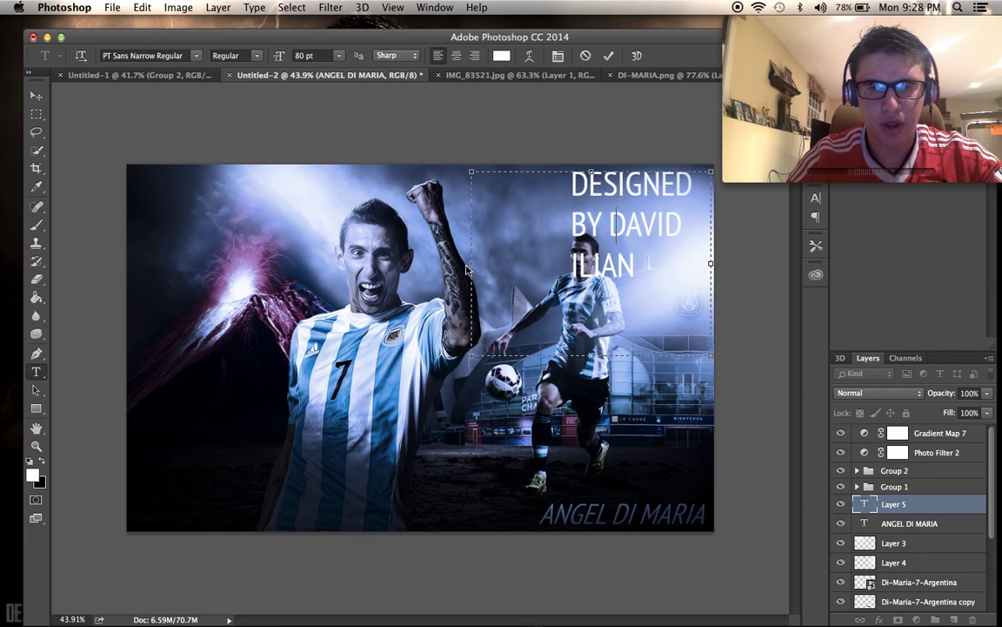
Change the designer credit's font to Avengeance Heroic Avenger Regular and re-enter the text with clear word spacing.
{"action": "key", "text": "ctrl+a"}
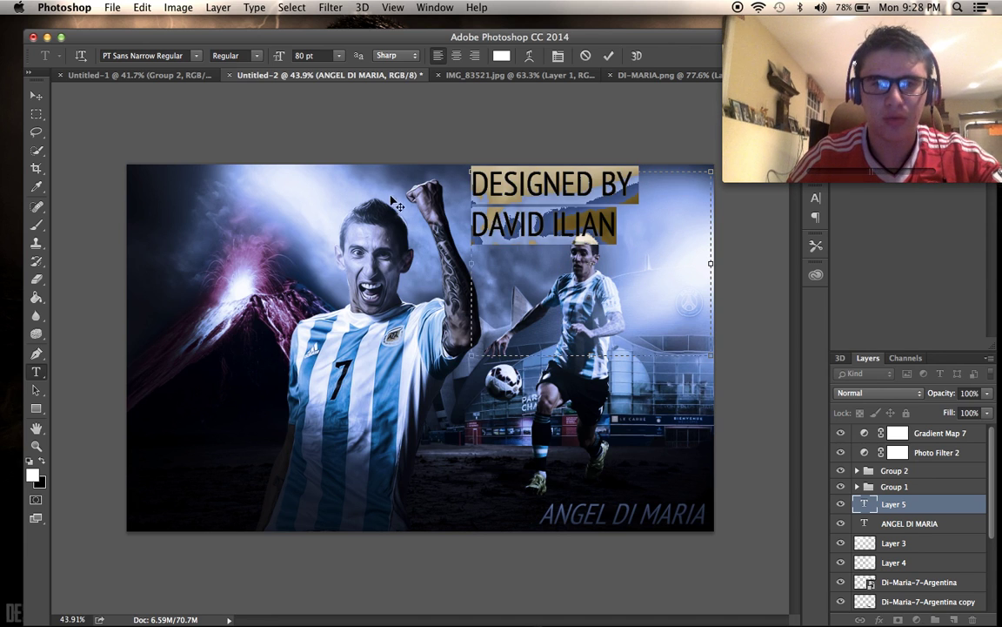
{"action": "left_click", "coordinate": [195, 56]}
{"action": "scroll", "coordinate": [205, 214], "scroll_direction": "up", "scroll_amount": 20}
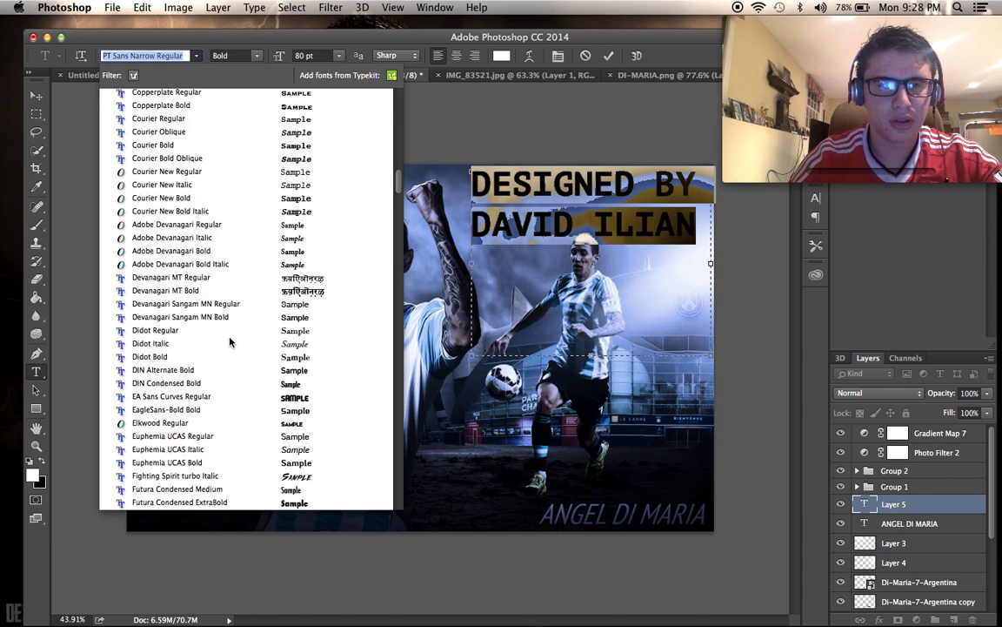
{"action": "scroll", "coordinate": [230, 341], "scroll_direction": "up", "scroll_amount": 15}
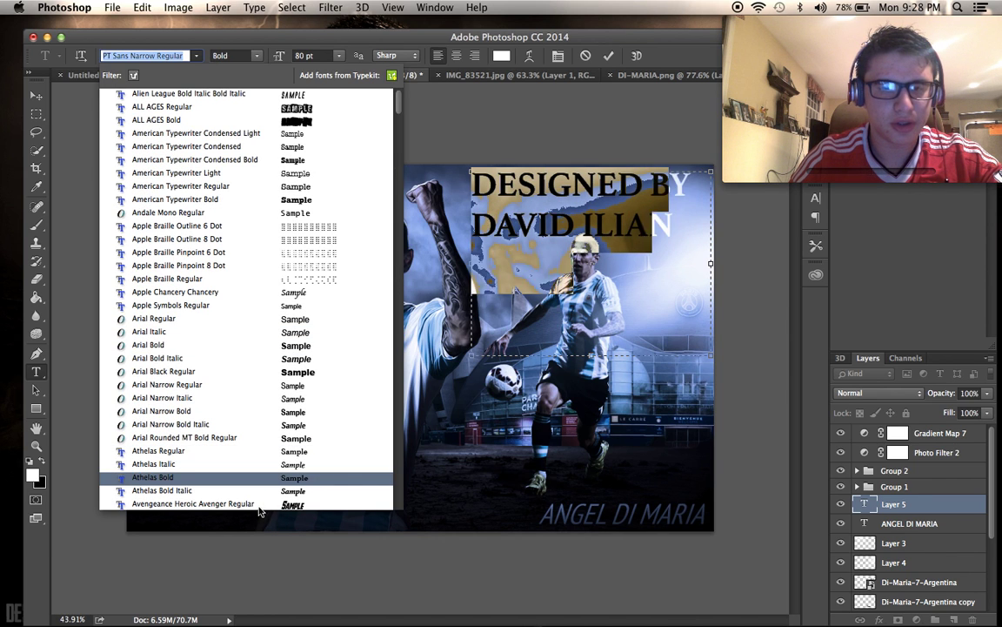
{"action": "left_click", "coordinate": [259, 506]}
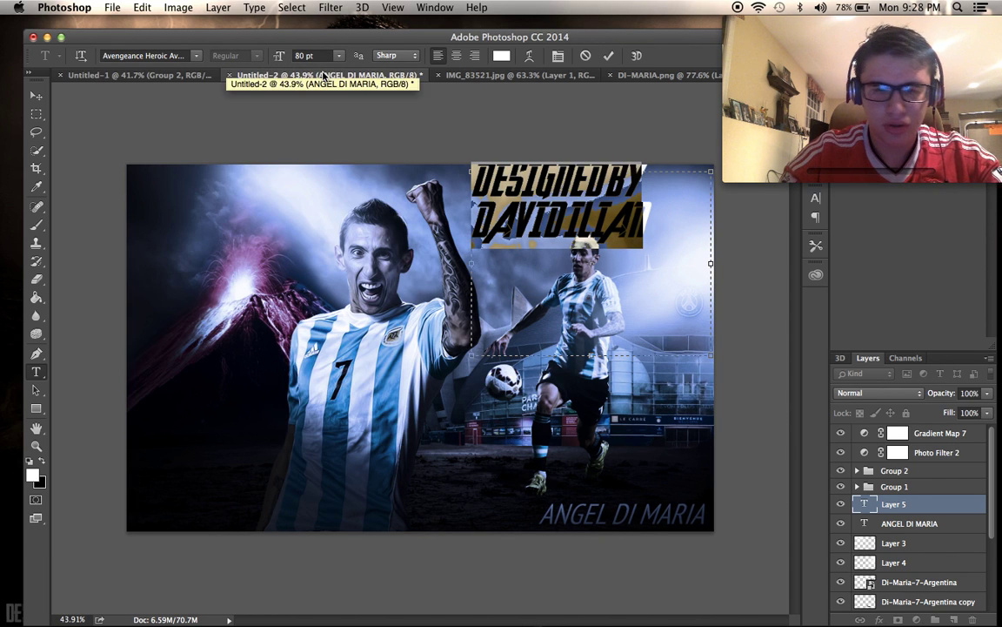
{"action": "type", "text": "d"}
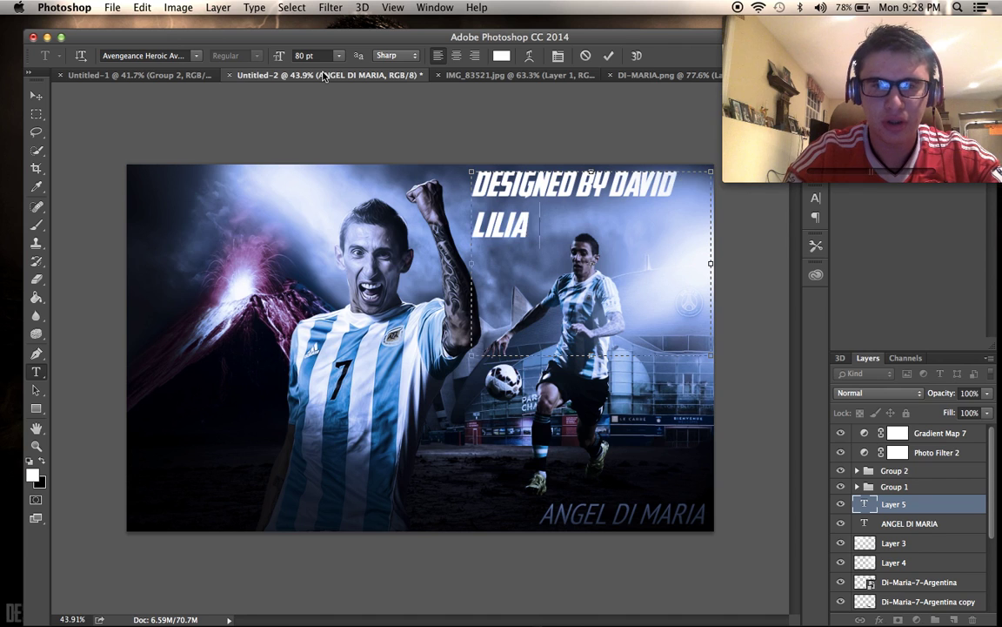
Right-align the designer credit at 24 pt and fit it into the wallpaper's upper-right corner.
{"action": "key", "text": "super+a"}
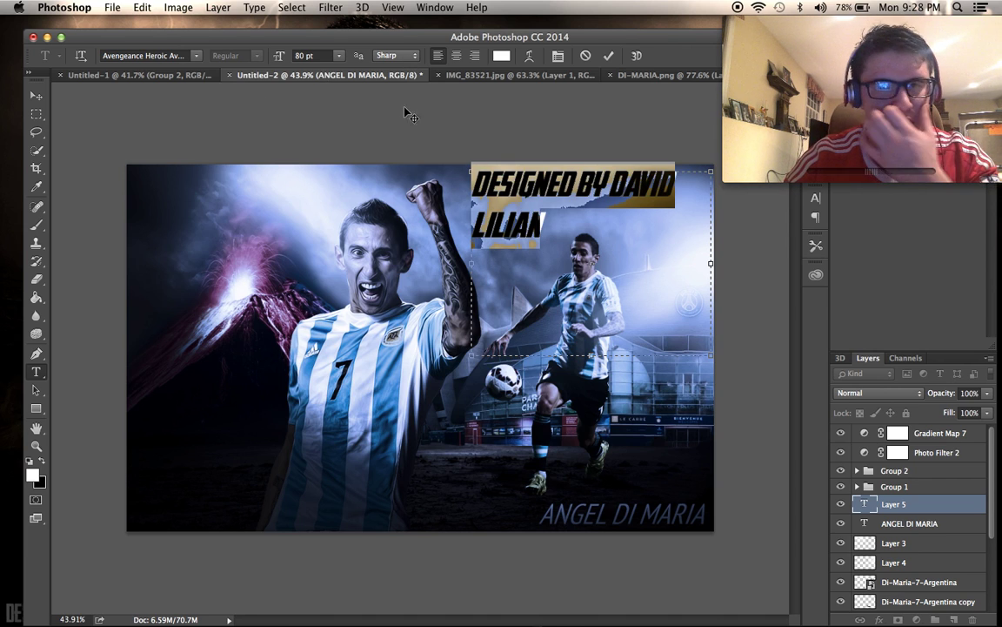
{"action": "left_click", "coordinate": [474, 55]}
{"action": "left_click", "coordinate": [339, 55]}
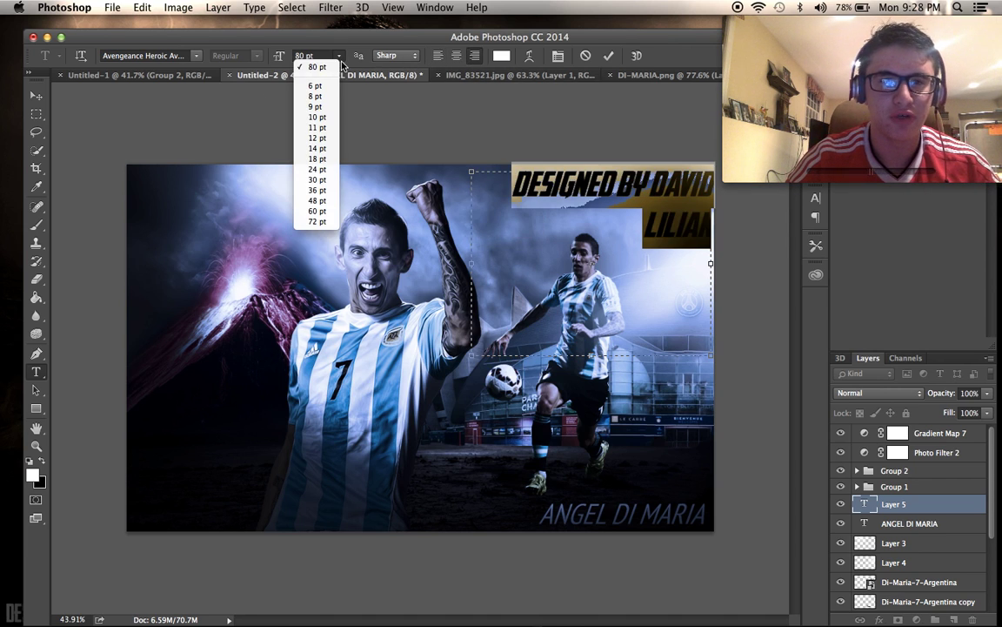
{"action": "left_click", "coordinate": [303, 172]}
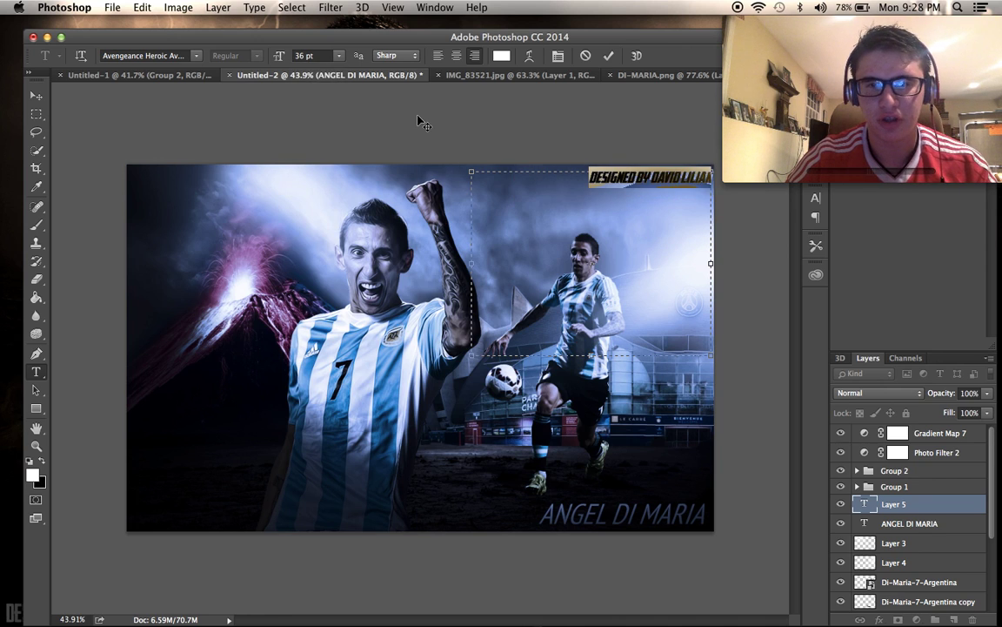
{"action": "left_click", "coordinate": [341, 56]}
{"action": "left_click", "coordinate": [319, 169]}
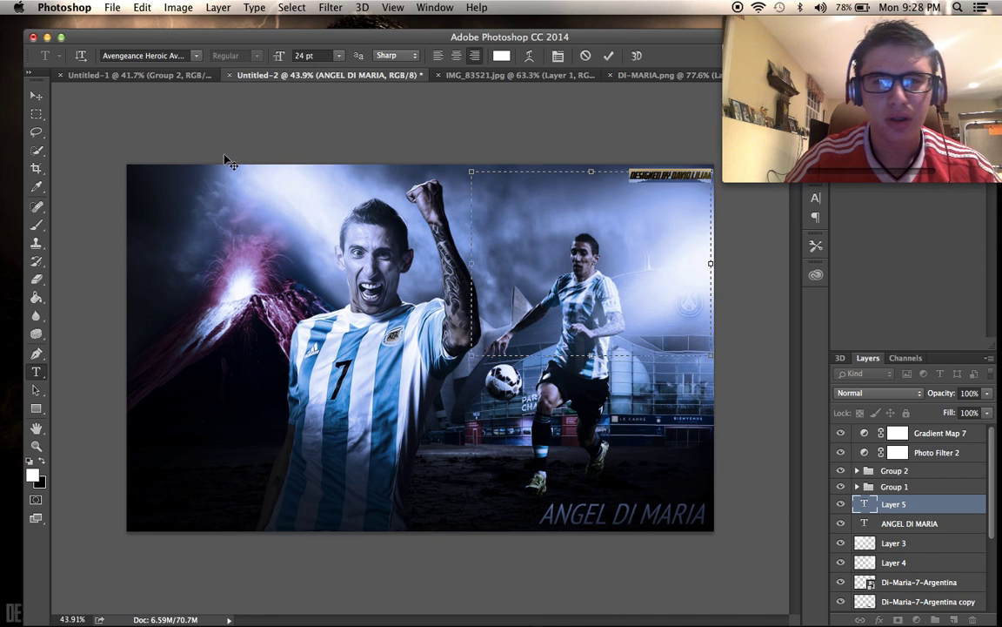
{"action": "left_click", "coordinate": [36, 94]}
{"action": "left_click_drag", "start_coordinate": [486, 172], "coordinate": [482, 169]}
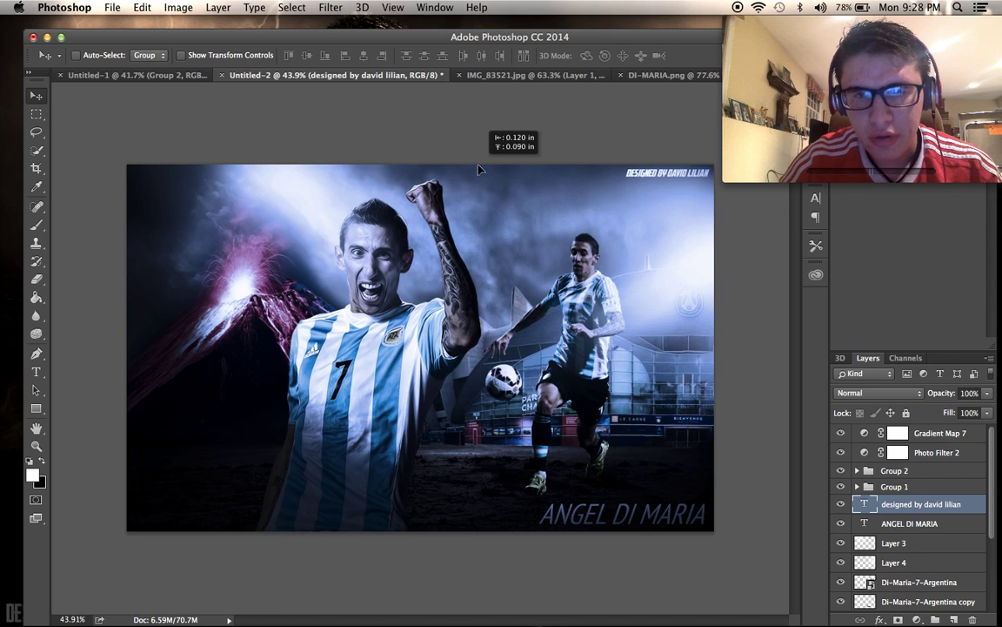
Move the designer credit layer above Gradient Map 7 and lower its opacity to 36%.
{"action": "left_click_drag", "start_coordinate": [917, 505], "coordinate": [936, 430]}
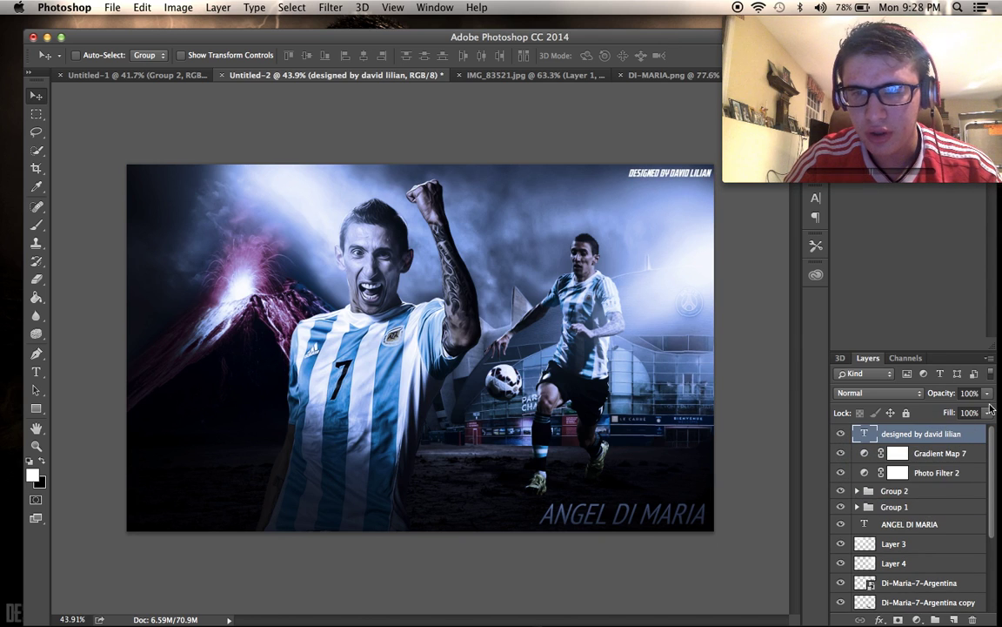
{"action": "left_click", "coordinate": [946, 408]}
{"action": "scroll", "coordinate": [644, 379], "scroll_direction": "up", "scroll_amount": 2}
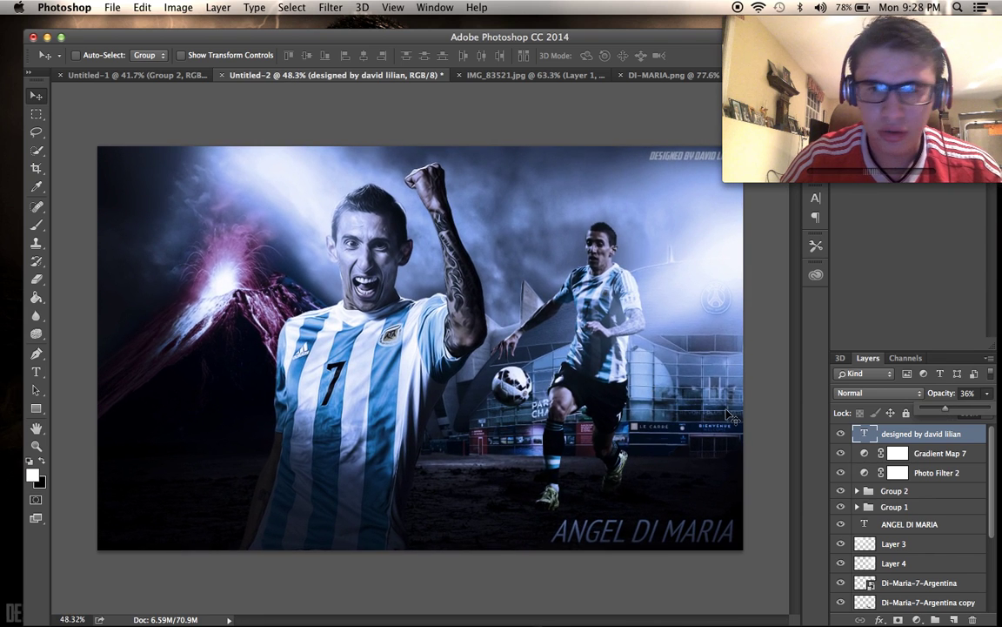
Examine the settings of Exposure 1 and Gradient Maps 3 to 6 inside Group 1, plus the group's own opacity.
{"action": "left_click", "coordinate": [857, 491]}
{"action": "left_click", "coordinate": [857, 490]}
{"action": "scroll", "coordinate": [870, 487], "scroll_direction": "down", "scroll_amount": 3}
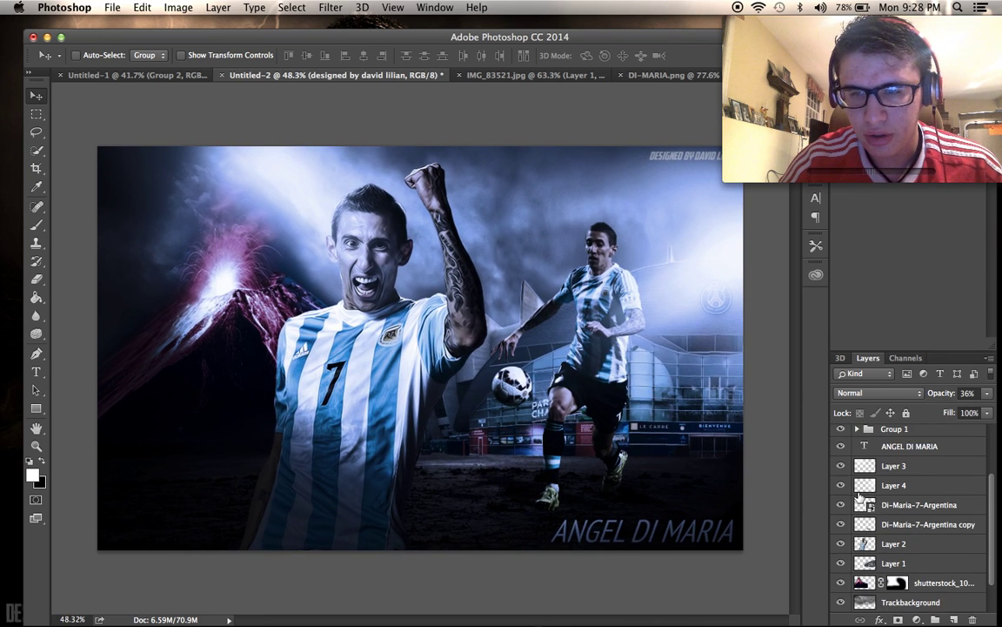
{"action": "scroll", "coordinate": [871, 484], "scroll_direction": "up", "scroll_amount": 1}
{"action": "left_click", "coordinate": [857, 458]}
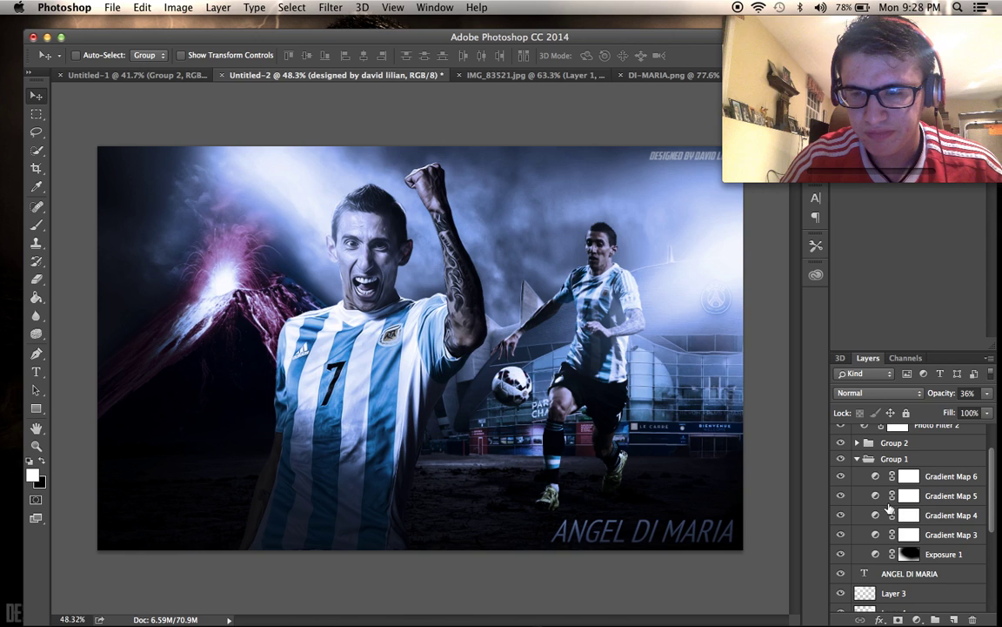
{"action": "left_click", "coordinate": [904, 554]}
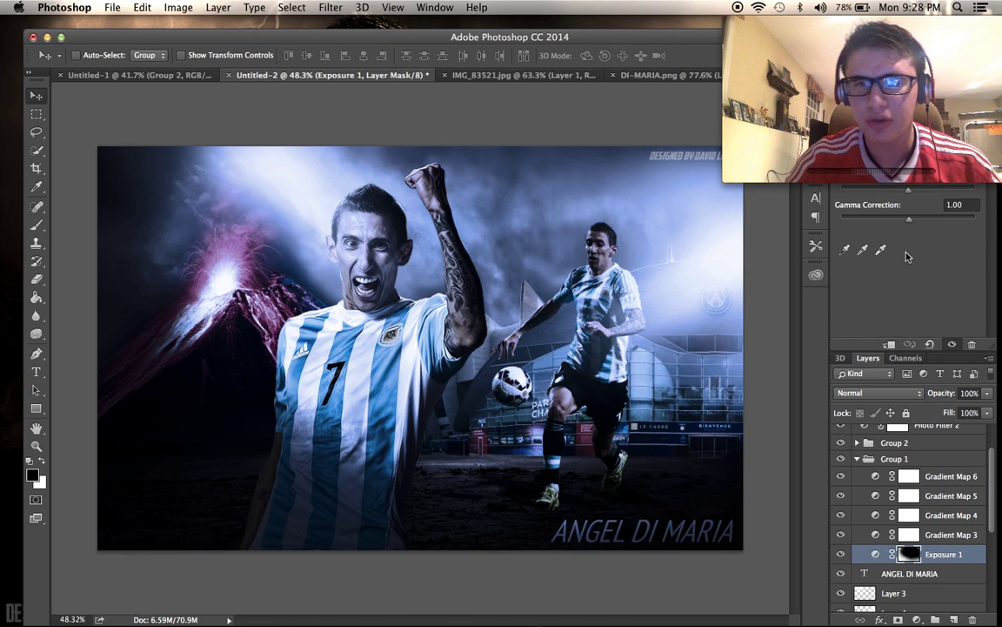
{"action": "left_click", "coordinate": [909, 534]}
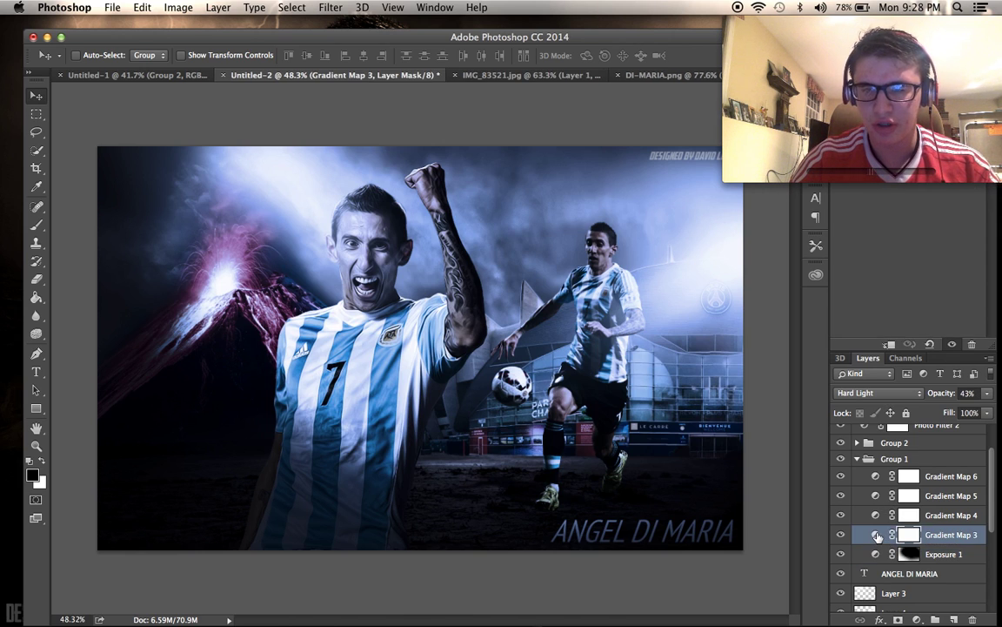
{"action": "left_click_drag", "start_coordinate": [861, 57], "coordinate": [885, 189]}
{"action": "left_click", "coordinate": [865, 25]}
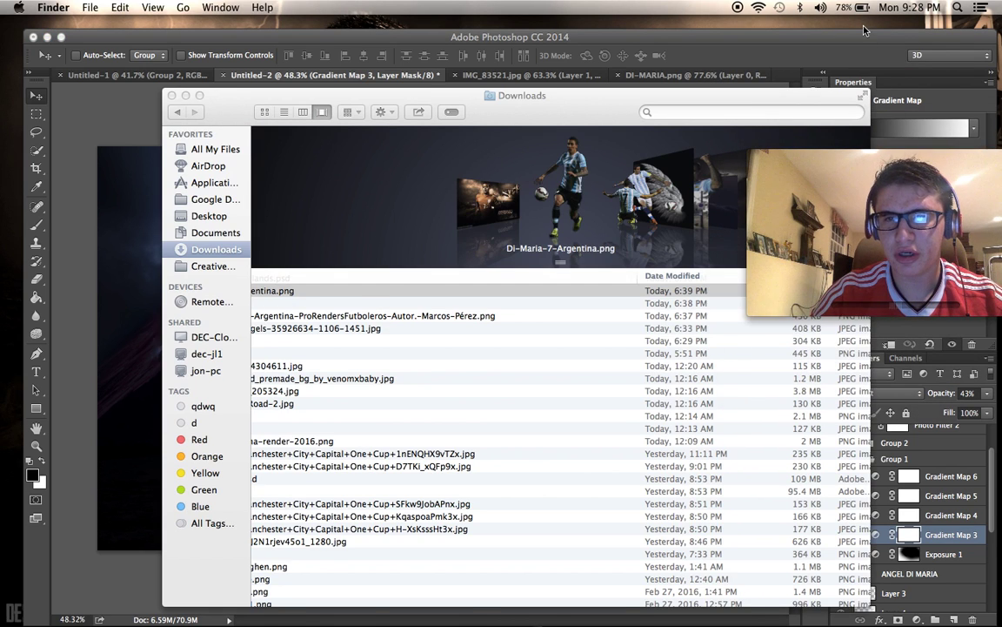
{"action": "left_click", "coordinate": [775, 41]}
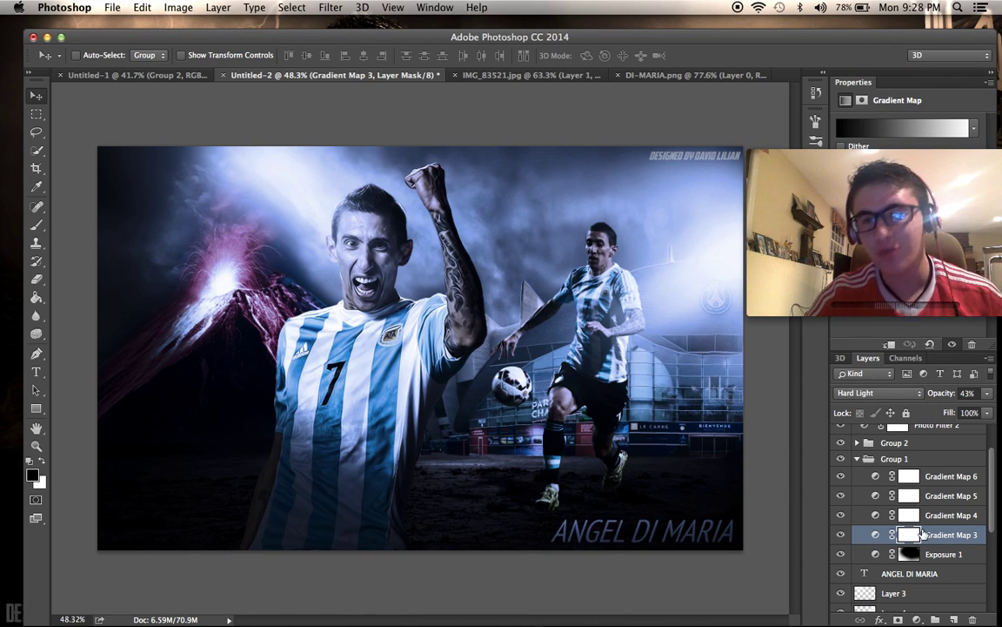
{"action": "left_click", "coordinate": [878, 512]}
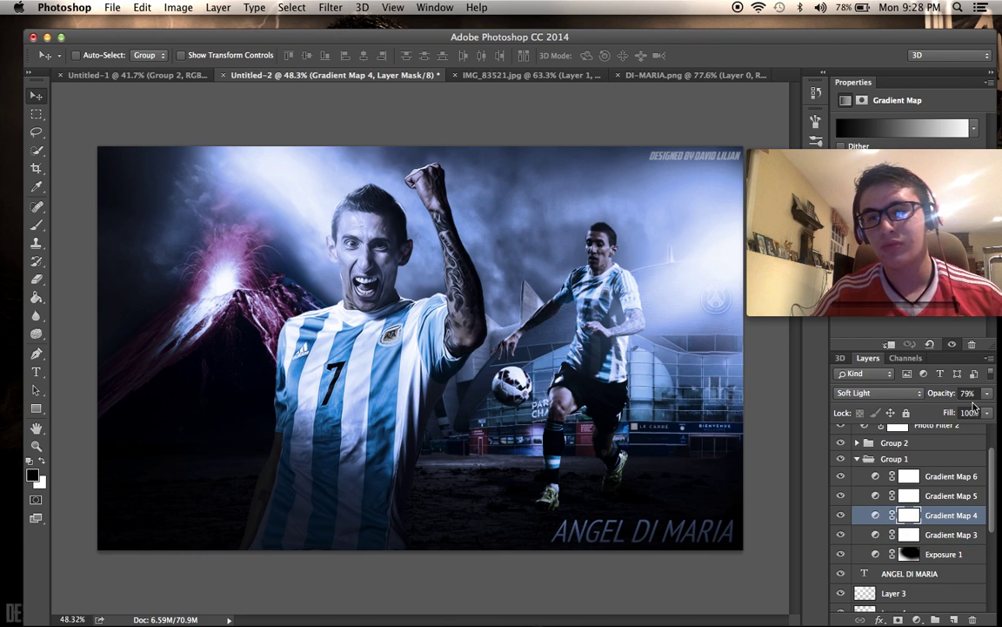
{"action": "left_click", "coordinate": [879, 495]}
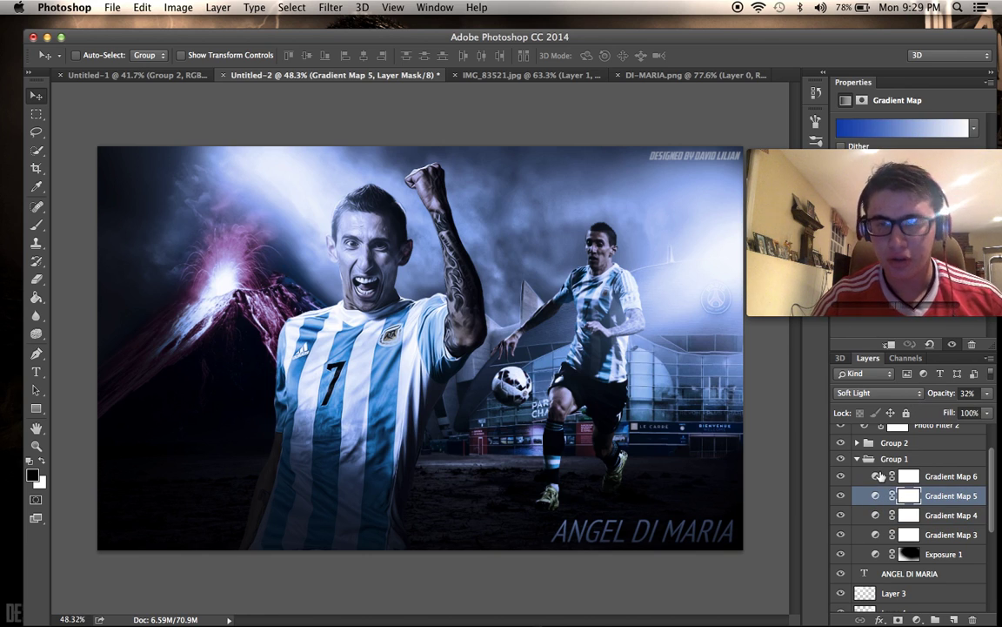
{"action": "key", "text": "alt+bracketright"}
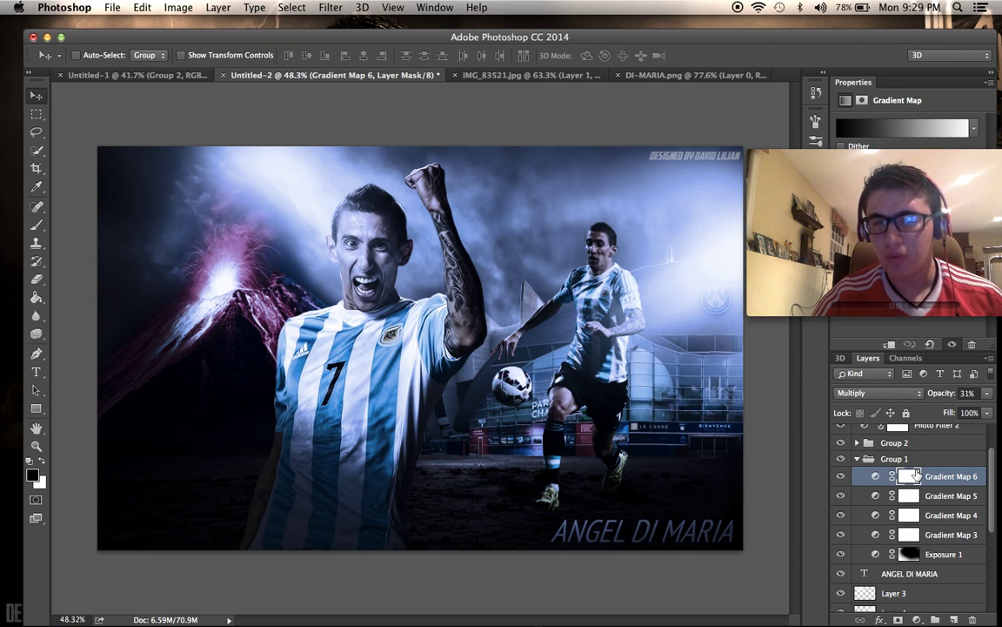
{"action": "key", "text": "alt+bracketright"}
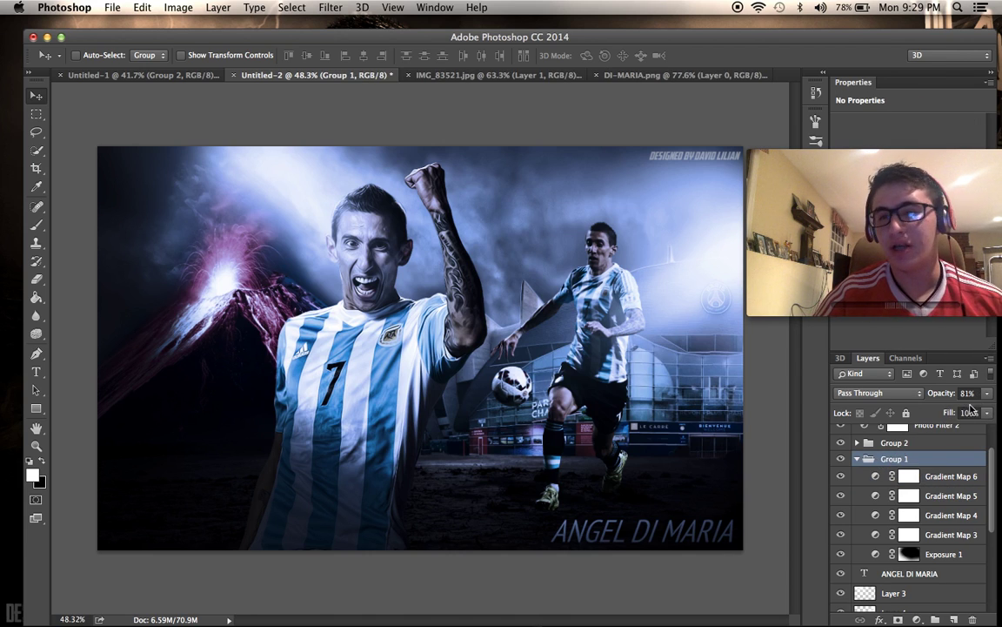
Expand Group 2 and set its opacity to 12%.
{"action": "left_click", "coordinate": [868, 443]}
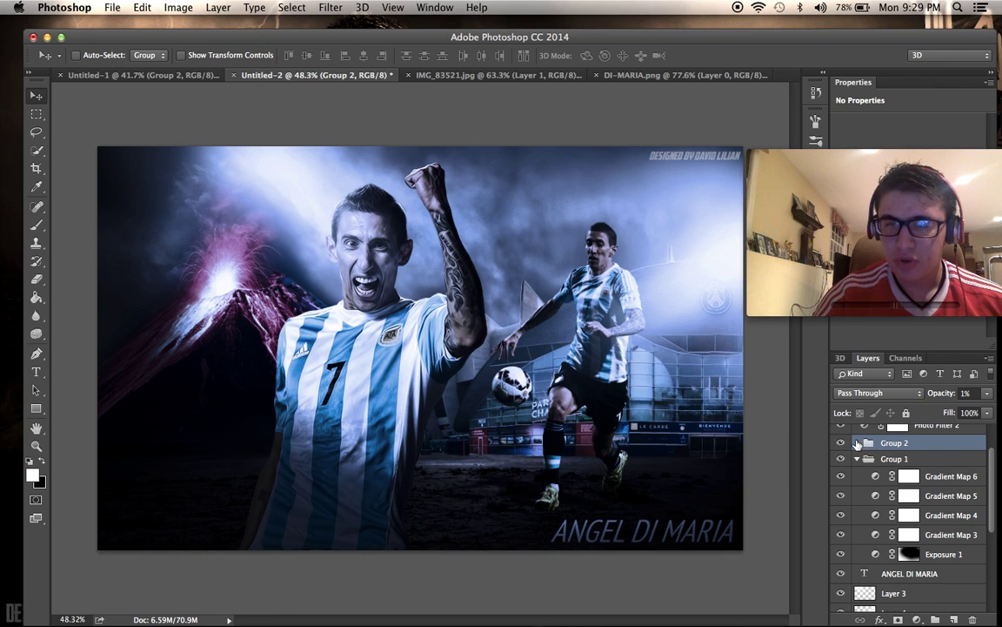
{"action": "left_click", "coordinate": [858, 443]}
{"action": "left_click", "coordinate": [988, 394]}
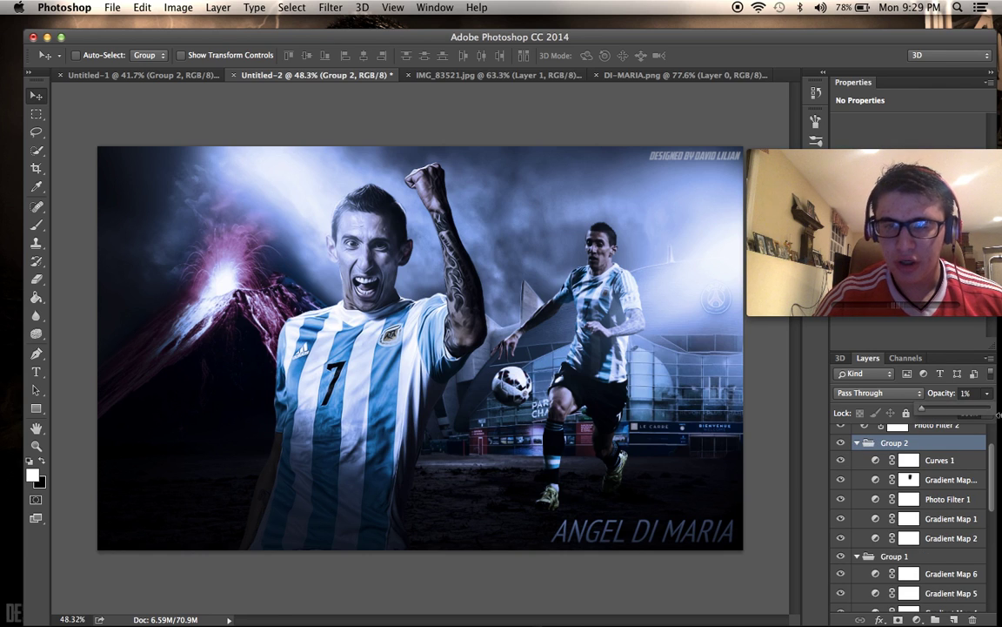
{"action": "left_click_drag", "start_coordinate": [998, 415], "coordinate": [936, 412]}
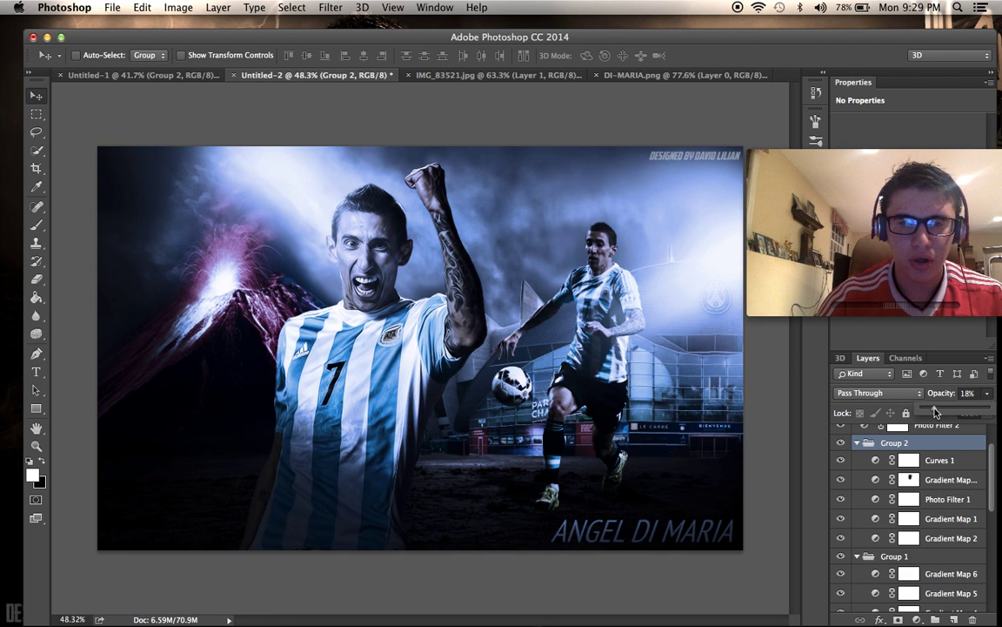
{"action": "scroll", "coordinate": [870, 462], "scroll_direction": "up", "scroll_amount": 2}
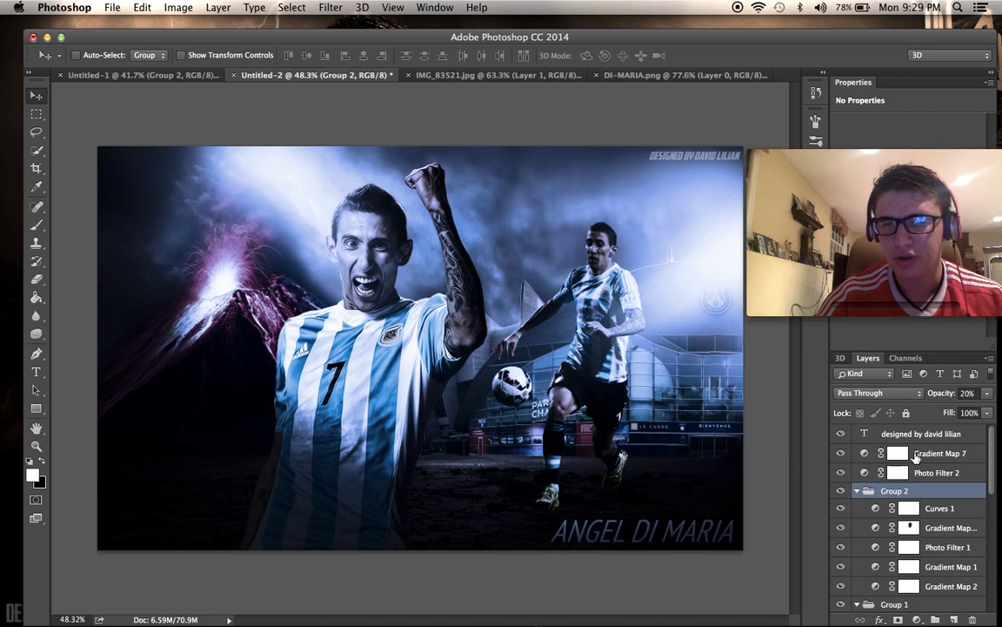
{"action": "left_click", "coordinate": [987, 393]}
{"action": "left_click_drag", "start_coordinate": [928, 410], "coordinate": [931, 411]}
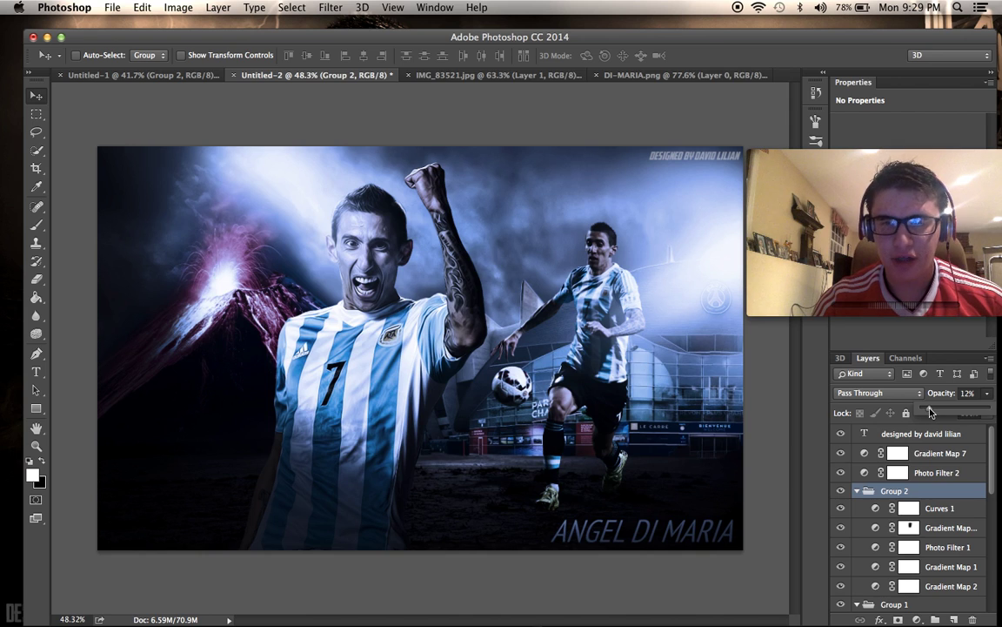
Hide the Photo Filter 2 adjustment and set the Group 2 opacity to 37%.
{"action": "left_click", "coordinate": [878, 511]}
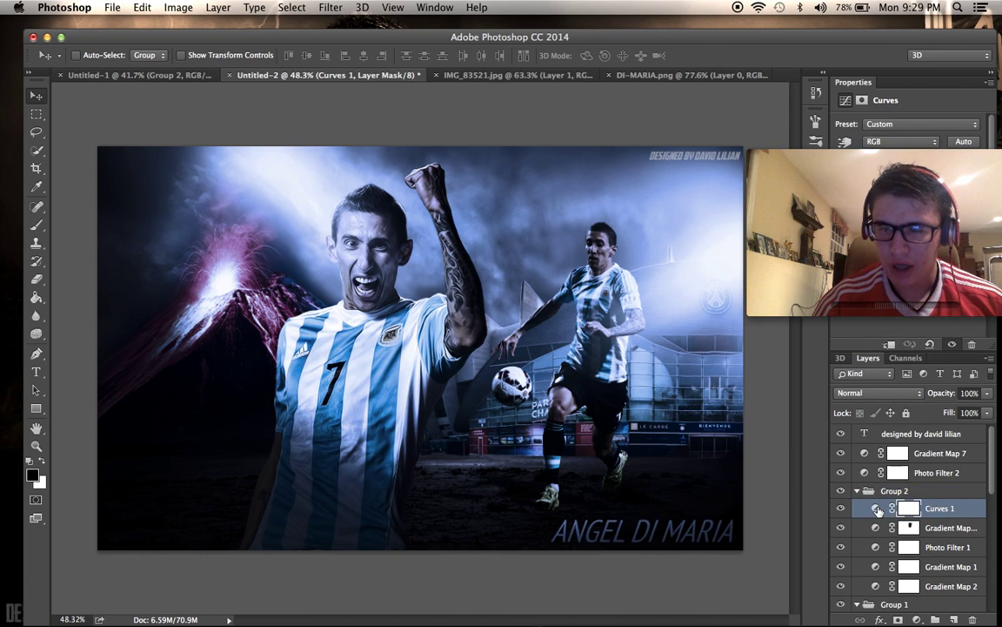
{"action": "left_click", "coordinate": [841, 472]}
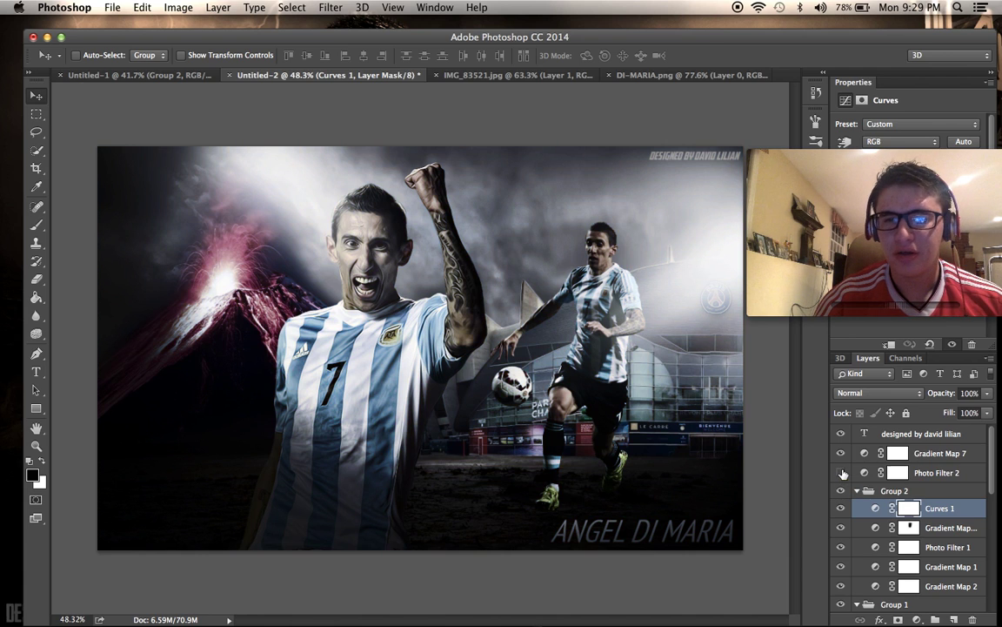
{"action": "left_click", "coordinate": [857, 491]}
{"action": "left_click_drag", "start_coordinate": [928, 408], "coordinate": [947, 411]}
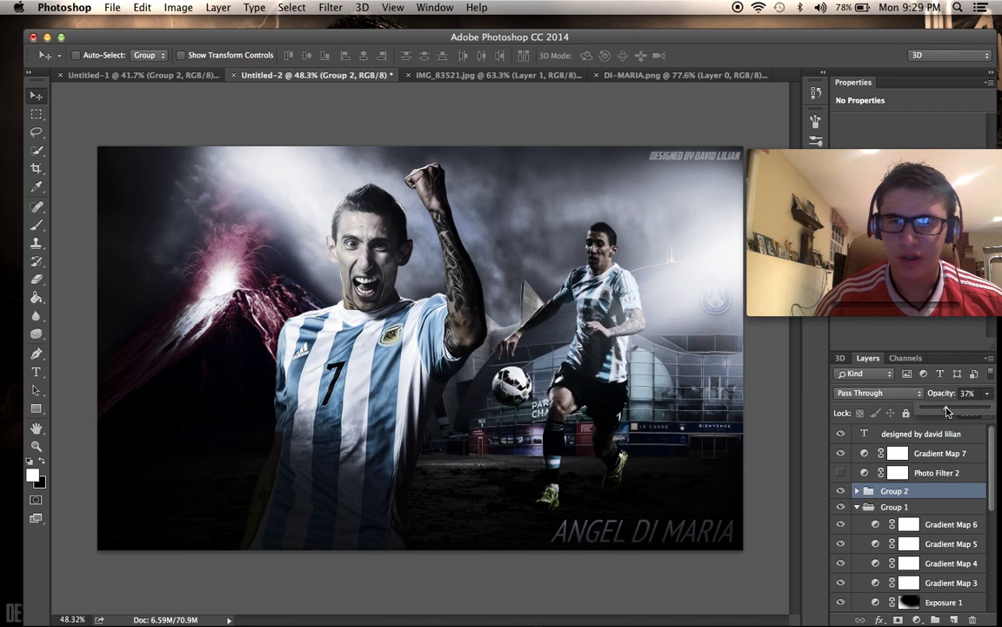
Delete the hidden Photo Filter 2 adjustment layer above Group 2.
{"action": "scroll", "coordinate": [724, 469], "scroll_direction": "up", "scroll_amount": 1}
{"action": "scroll", "coordinate": [729, 472], "scroll_direction": "up", "scroll_amount": 1}
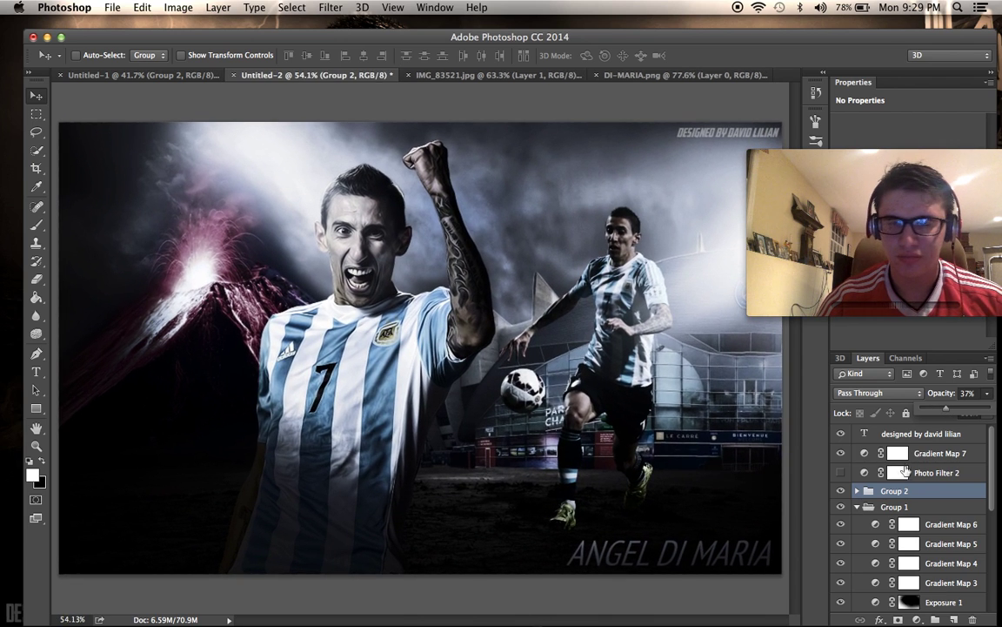
{"action": "left_click", "coordinate": [841, 472]}
{"action": "left_click", "coordinate": [842, 475]}
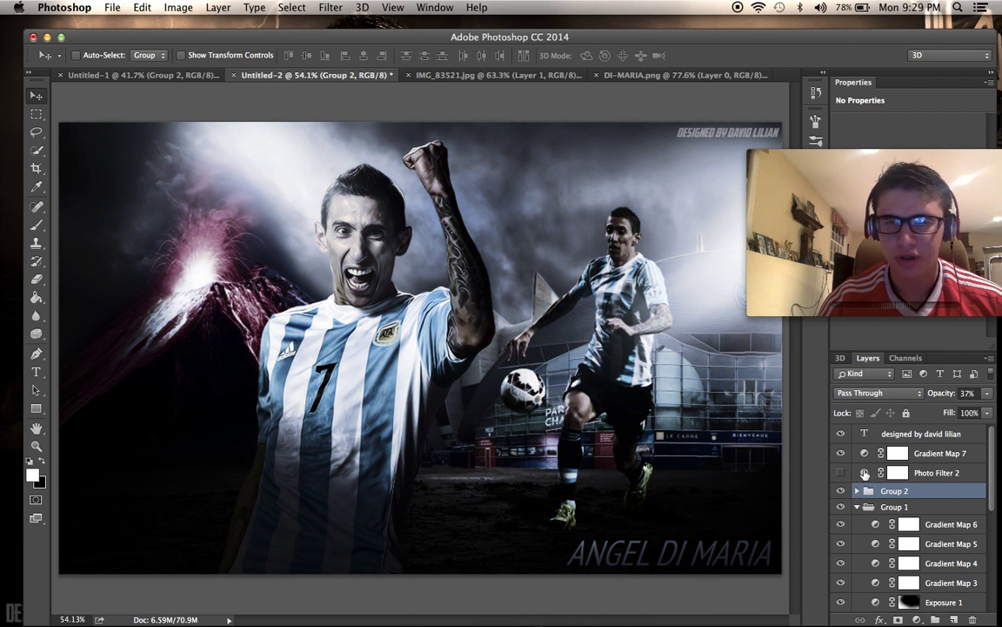
{"action": "left_click", "coordinate": [867, 475]}
{"action": "key", "text": "BackSpace"}
Expand Group 2 and examine the settings of Curves 1, Gradient Map 1 copy, Photo Filter 1, Gradient Map 1 and Gradient Map 2.
{"action": "left_click", "coordinate": [857, 472]}
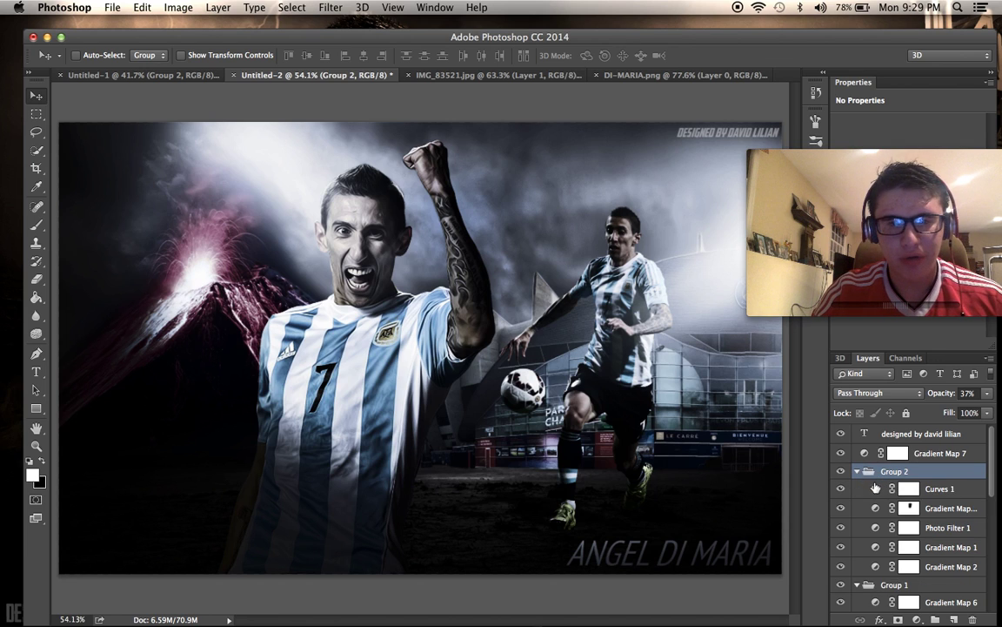
{"action": "left_click", "coordinate": [938, 489]}
{"action": "left_click_drag", "start_coordinate": [905, 269], "coordinate": [878, 279]}
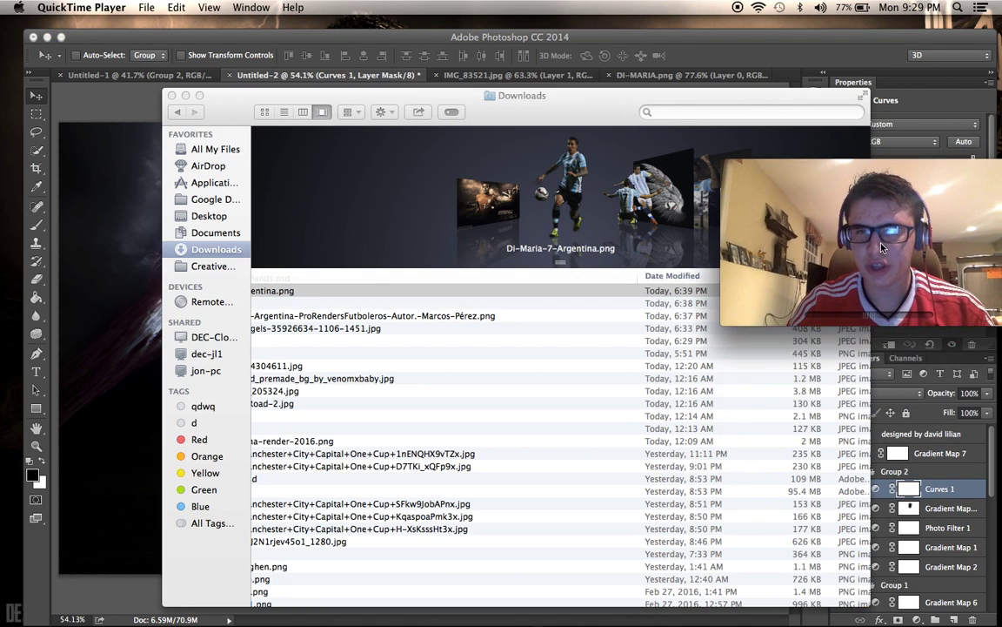
{"action": "left_click", "coordinate": [969, 375]}
{"action": "left_click", "coordinate": [875, 510]}
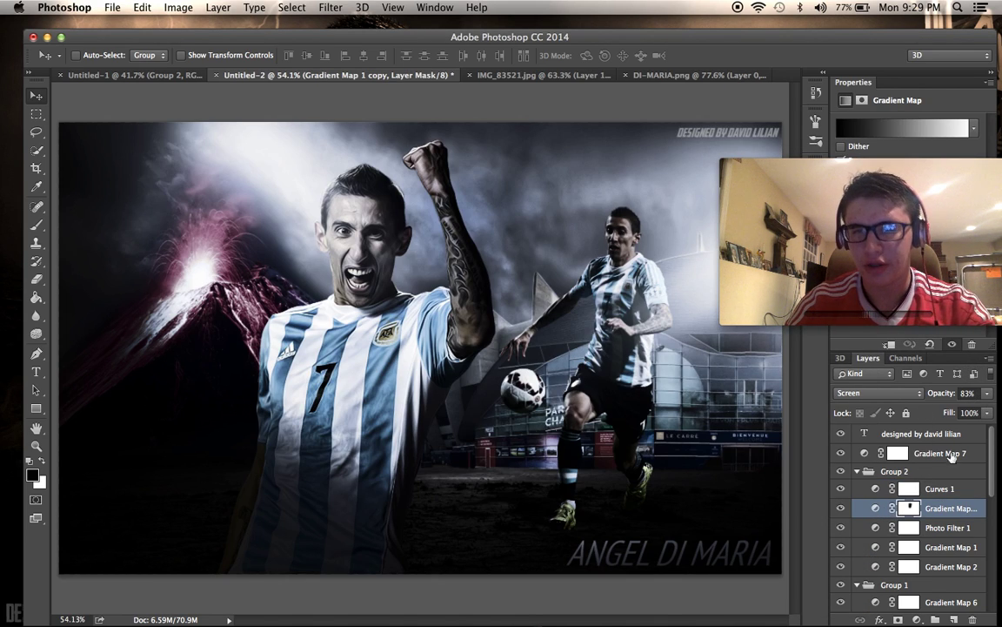
{"action": "left_click", "coordinate": [878, 528]}
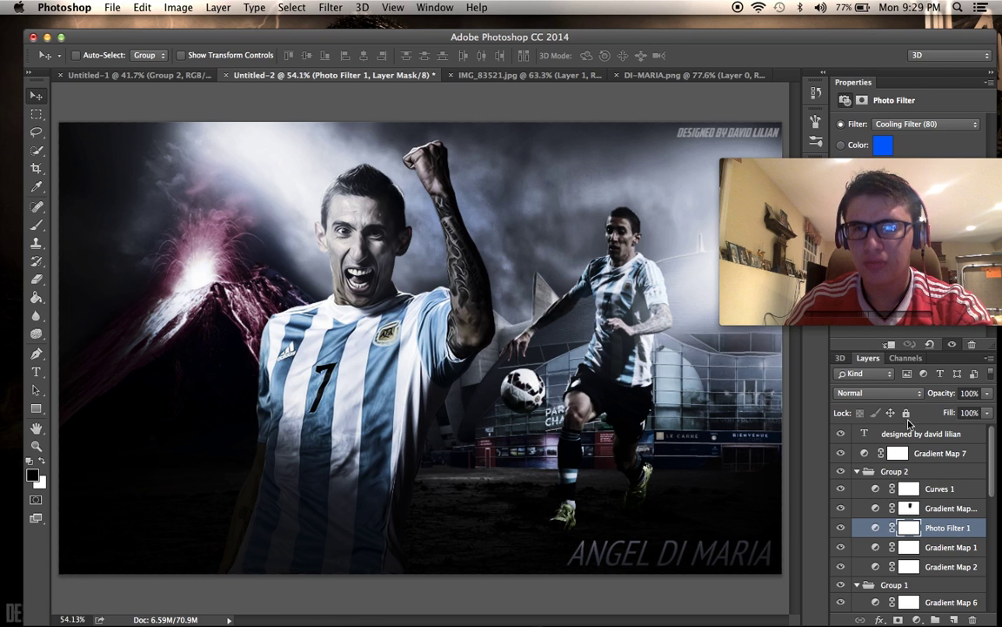
{"action": "left_click_drag", "start_coordinate": [903, 223], "coordinate": [895, 197]}
{"action": "left_click", "coordinate": [911, 322]}
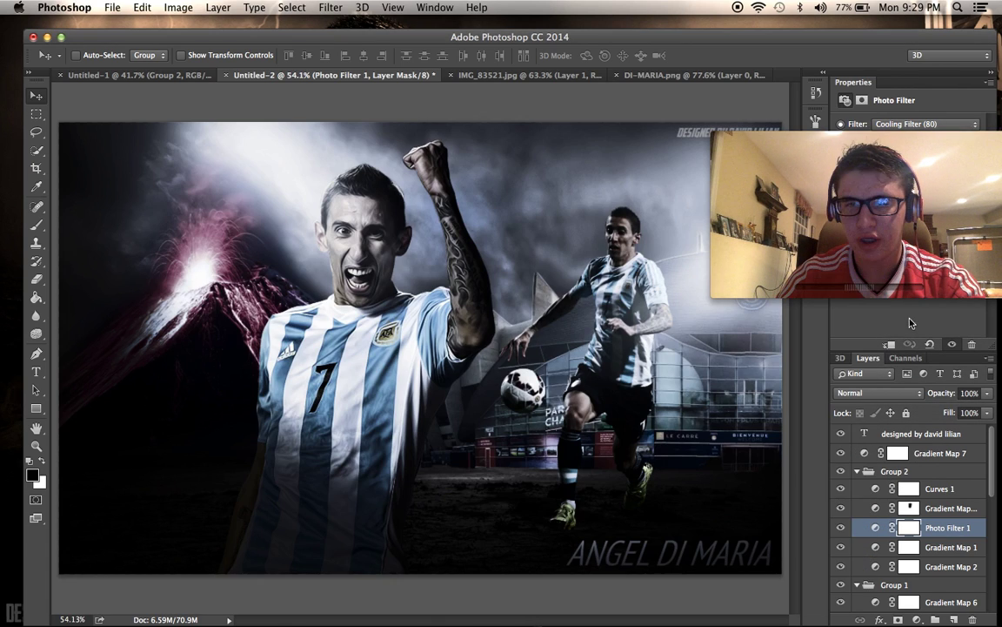
{"action": "left_click", "coordinate": [877, 549]}
{"action": "left_click_drag", "start_coordinate": [887, 243], "coordinate": [876, 265]}
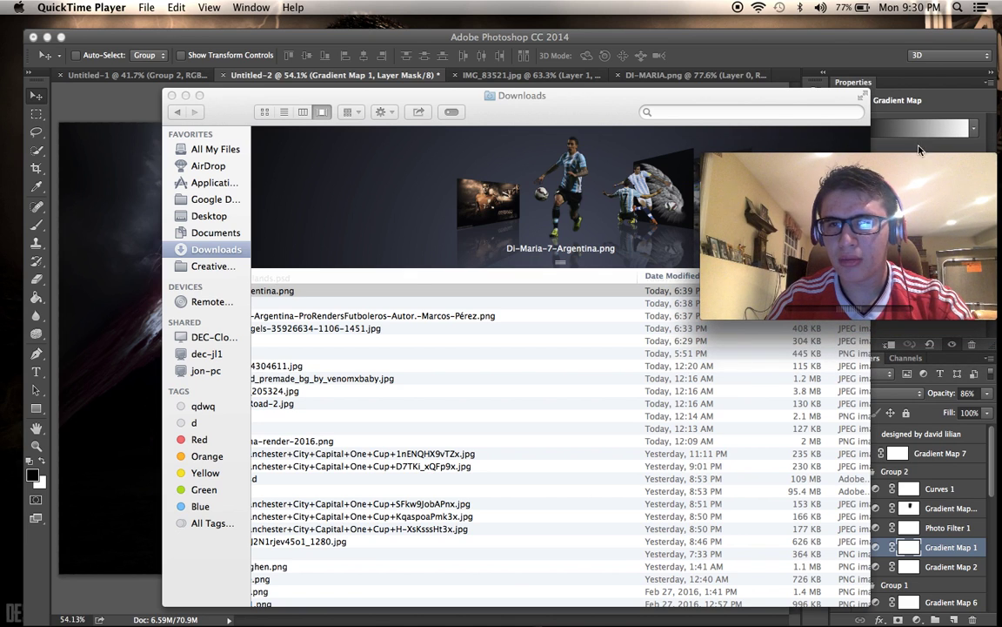
{"action": "left_click", "coordinate": [929, 546]}
{"action": "left_click", "coordinate": [949, 566]}
{"action": "left_click_drag", "start_coordinate": [790, 239], "coordinate": [790, 97]}
{"action": "left_click", "coordinate": [916, 262]}
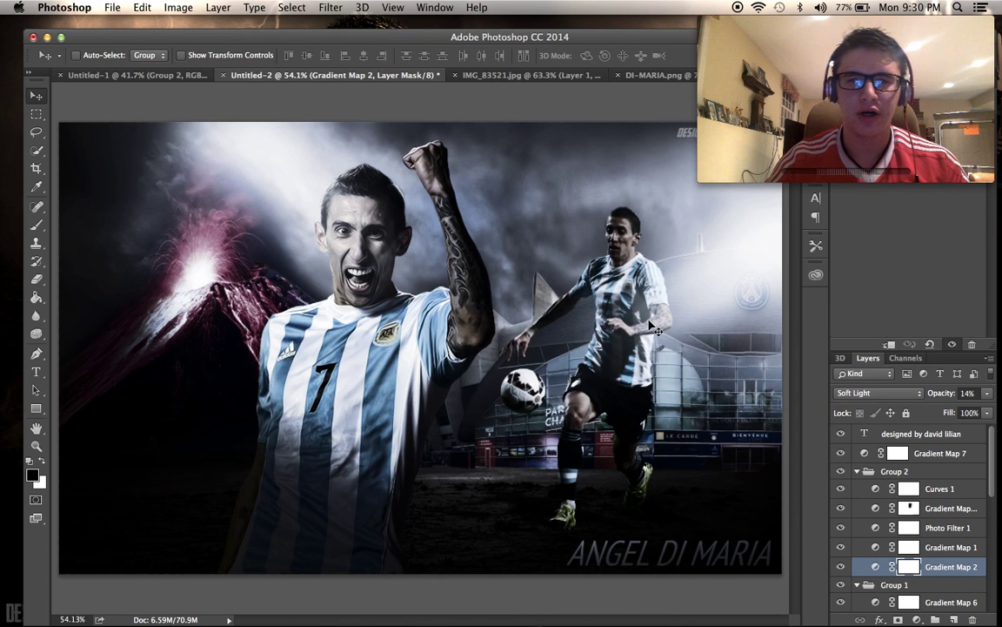
{"action": "scroll", "coordinate": [651, 326], "scroll_direction": "down", "scroll_amount": 2}
{"action": "scroll", "coordinate": [650, 325], "scroll_direction": "down", "scroll_amount": 1}
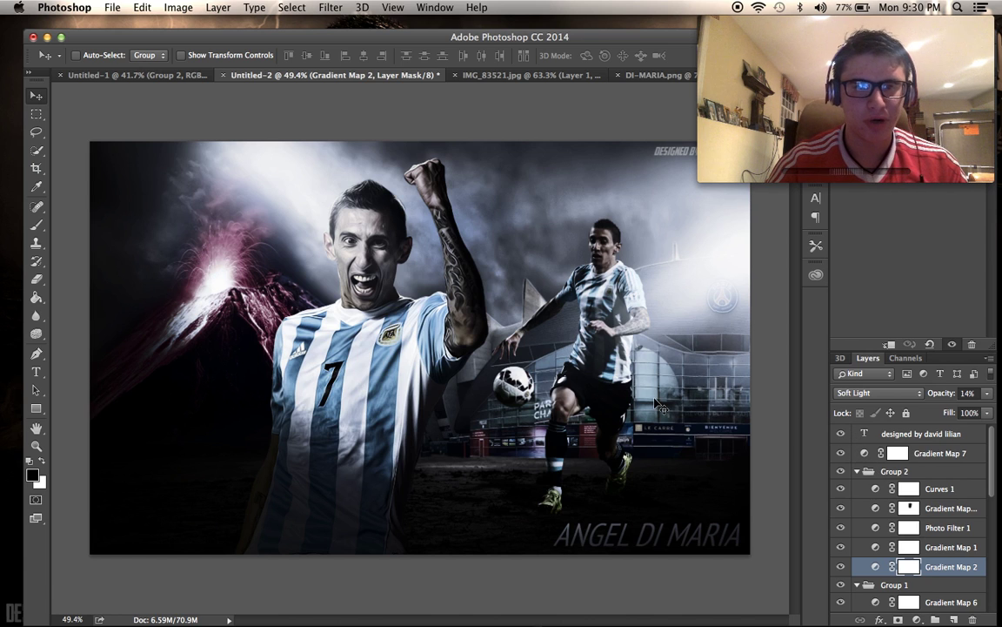
{"action": "scroll", "coordinate": [659, 404], "scroll_direction": "up", "scroll_amount": 2}
{"action": "scroll", "coordinate": [546, 409], "scroll_direction": "down", "scroll_amount": 3}
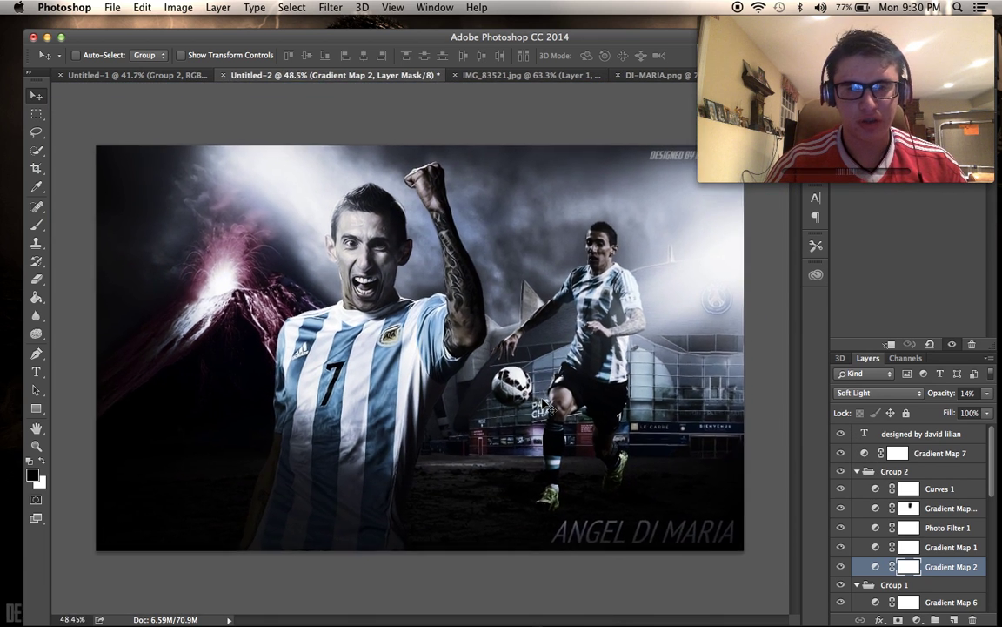
{"action": "scroll", "coordinate": [546, 409], "scroll_direction": "down", "scroll_amount": 1}
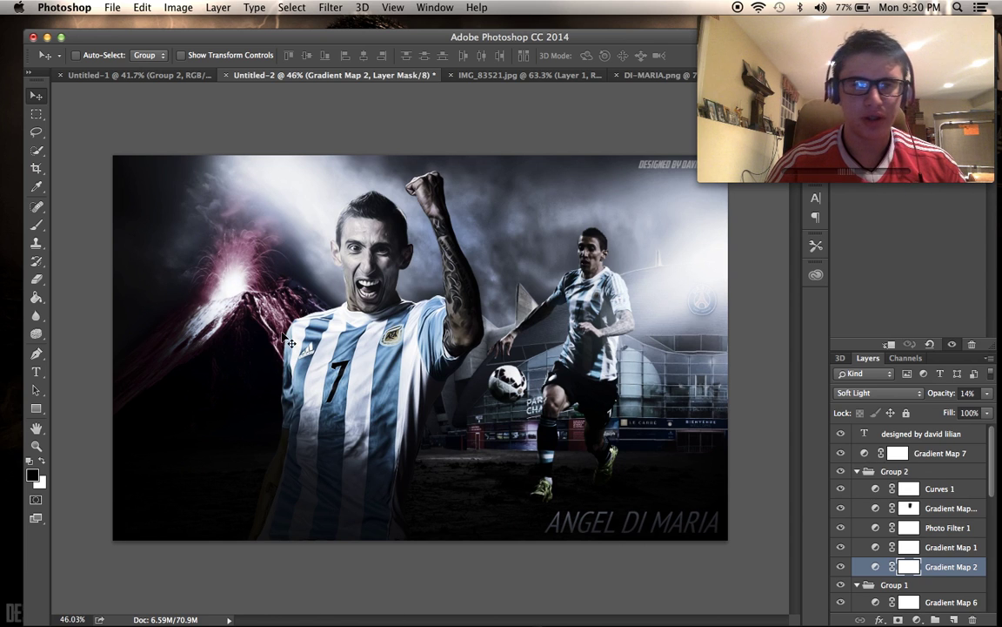
{"action": "scroll", "coordinate": [264, 322], "scroll_direction": "up", "scroll_amount": 4}
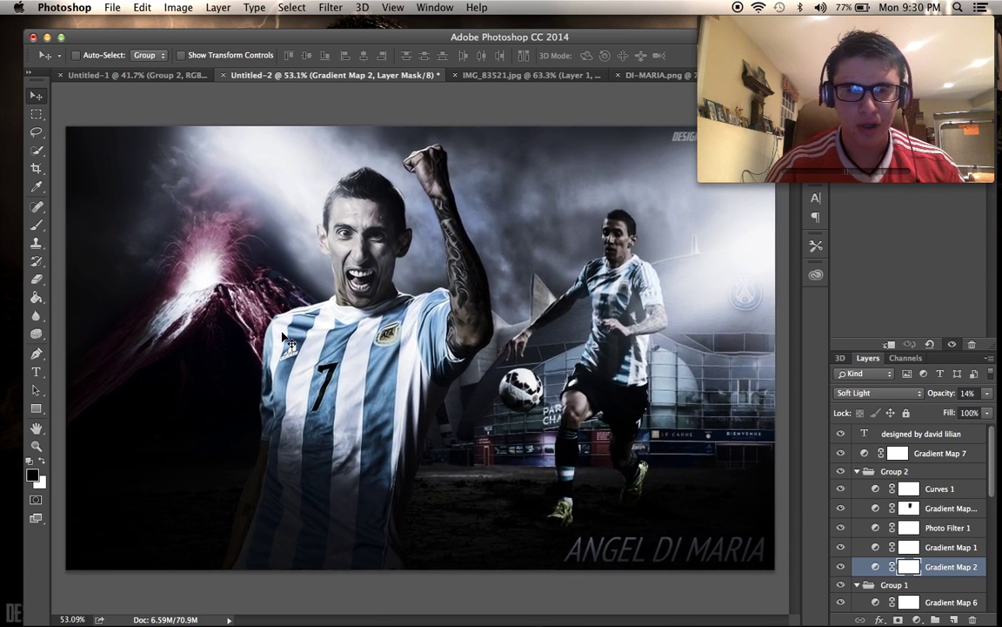
{"action": "scroll", "coordinate": [287, 342], "scroll_direction": "down", "scroll_amount": 1}
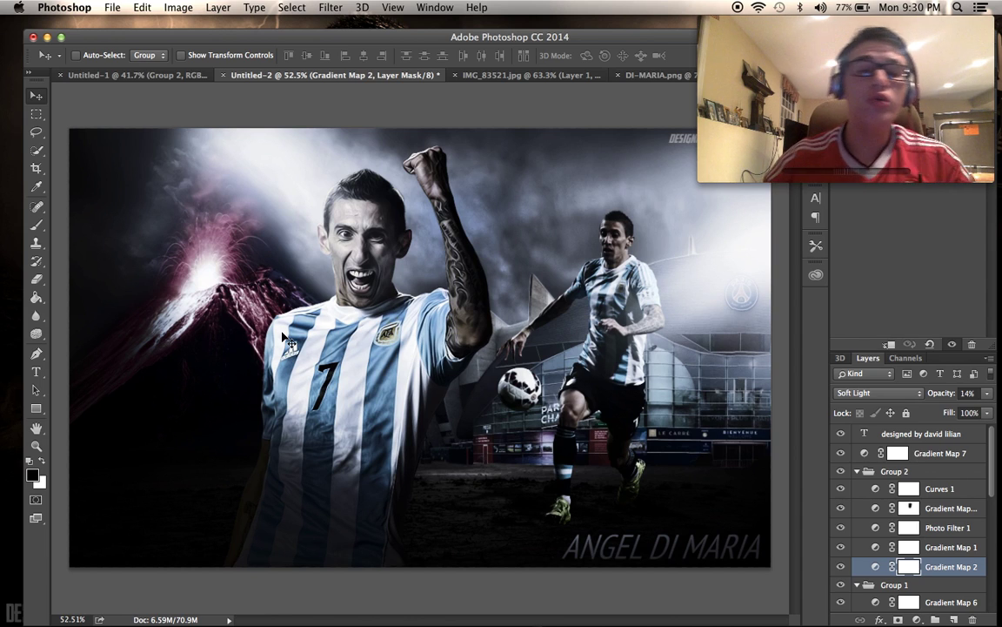